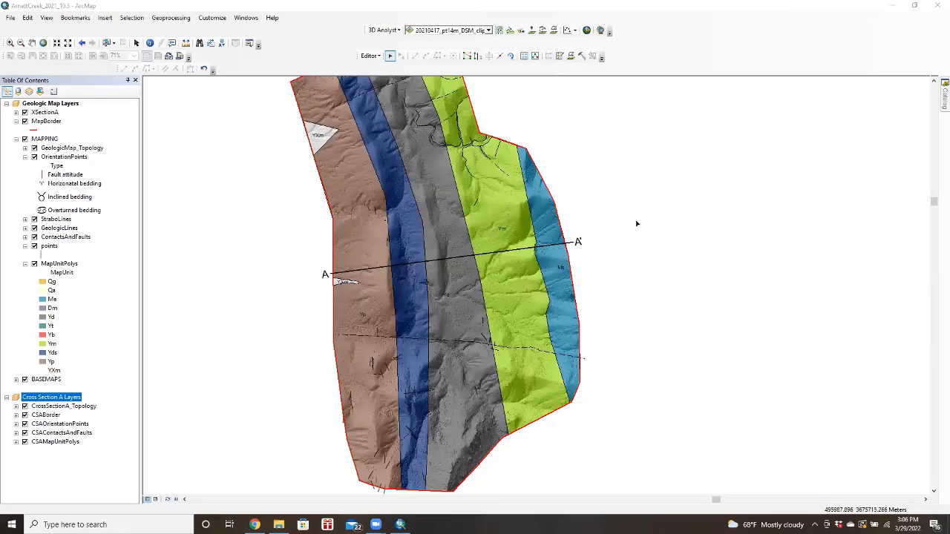
Open ArcToolbox from the Geoprocessing menu and set its window to auto-hide.
left_click(241, 19)
mouse_move(178, 20)
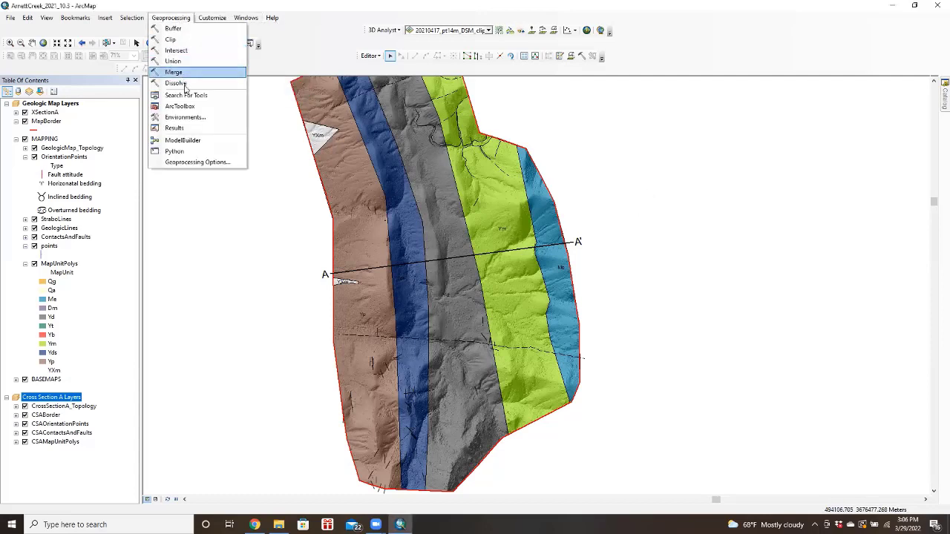
left_click(184, 106)
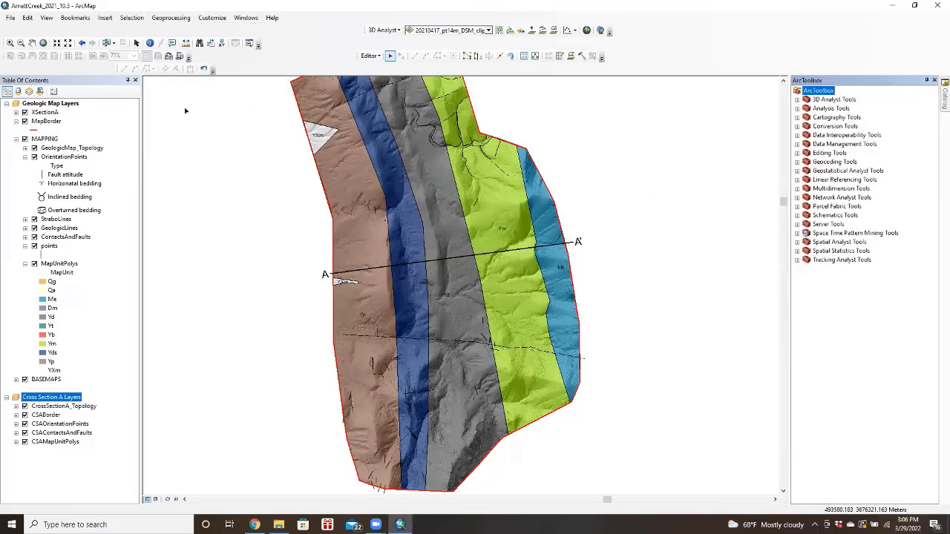
left_click(926, 81)
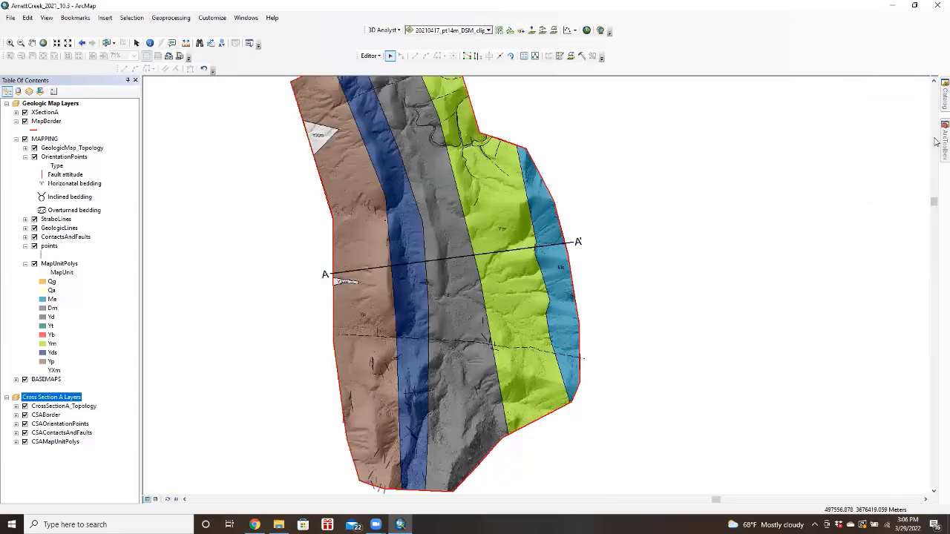
Start adding a toolbox to ArcToolbox, browsing to the project's home folder.
mouse_move(936, 144)
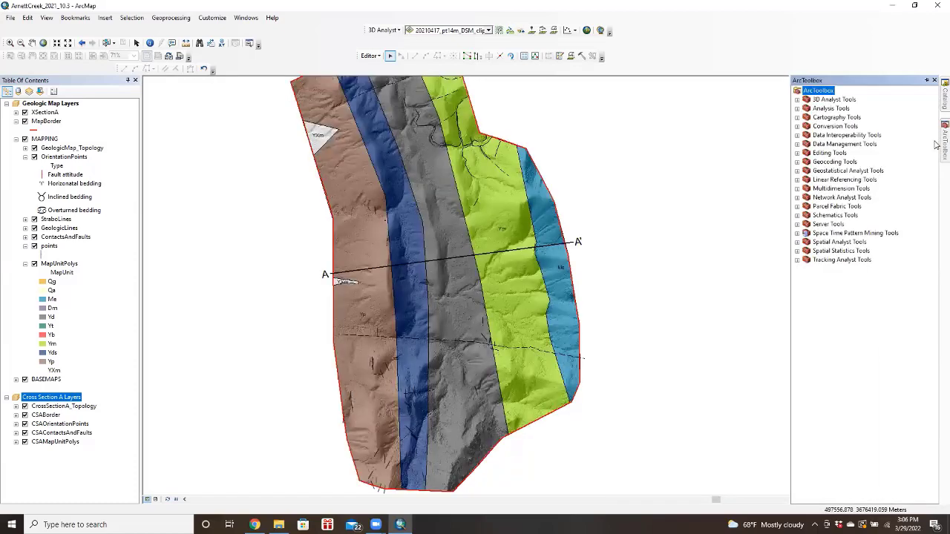
right_click(860, 302)
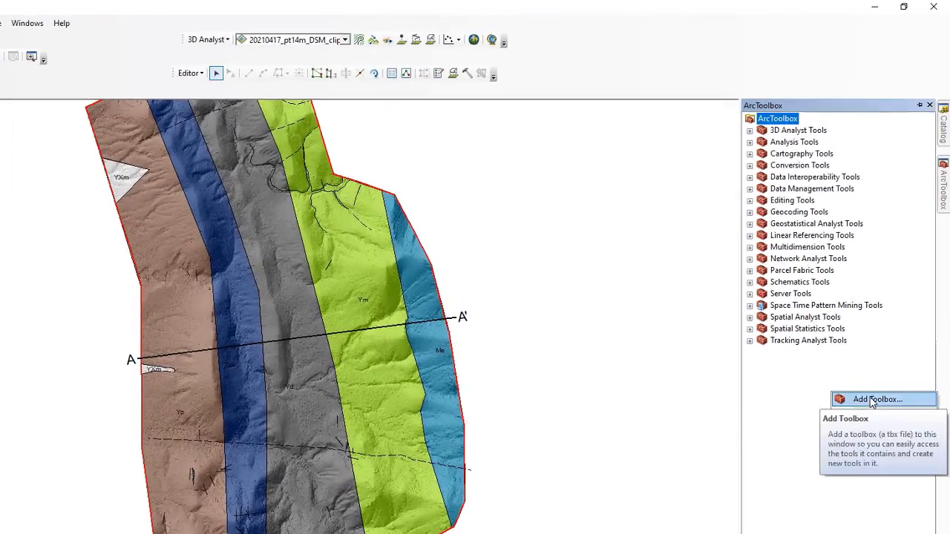
left_click(884, 305)
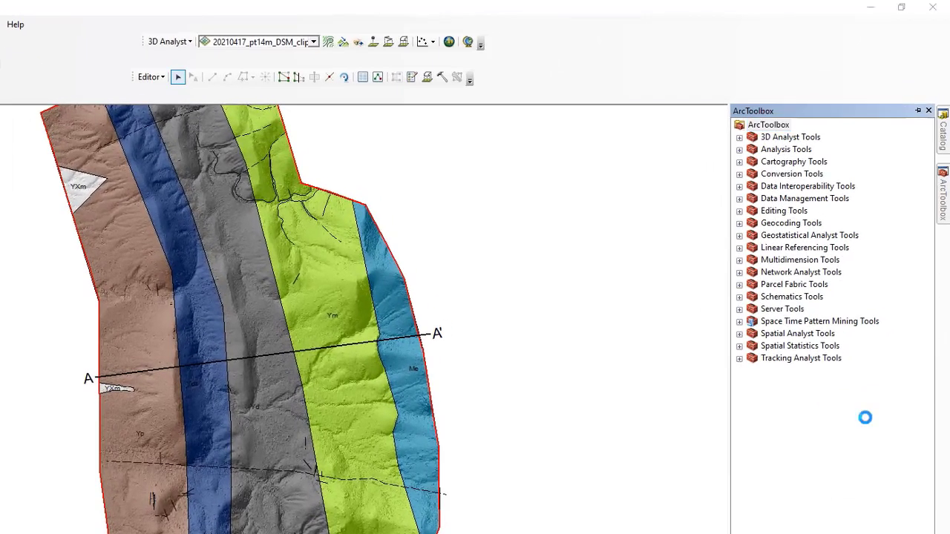
left_click(295, 272)
left_click(296, 273)
left_click(329, 271)
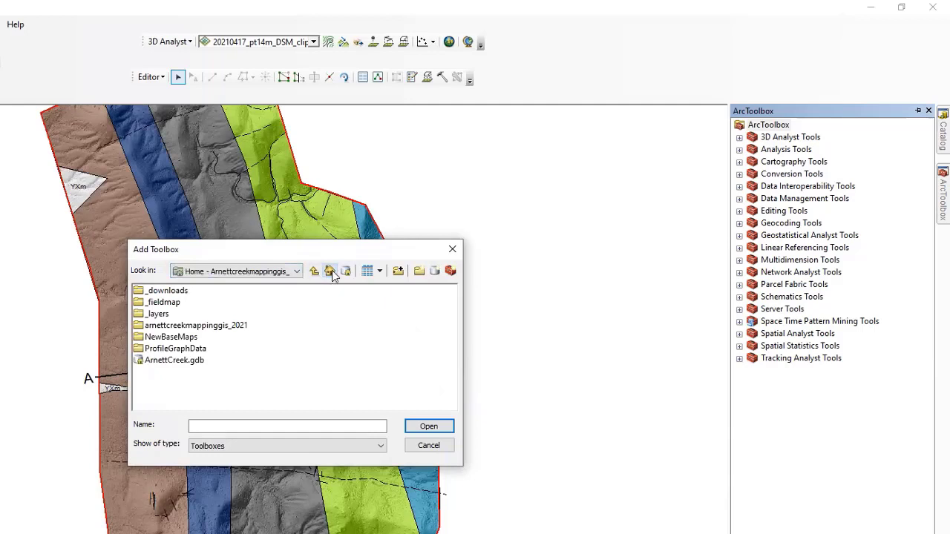
Add Cross Section Tools 10.2.tbx from _downloads > Cross-Section-master > geologiccrosssectiontbx.
double_click(183, 294)
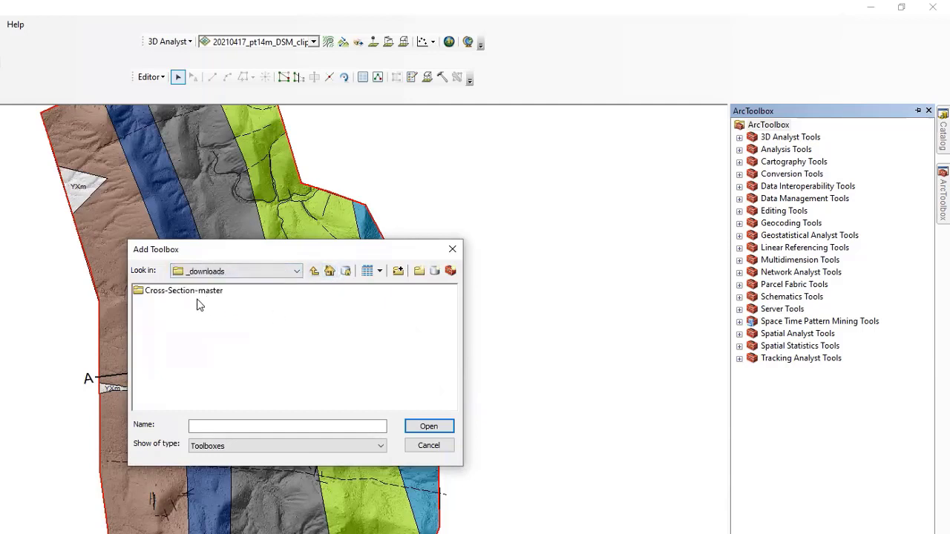
double_click(196, 294)
double_click(197, 294)
left_click(209, 294)
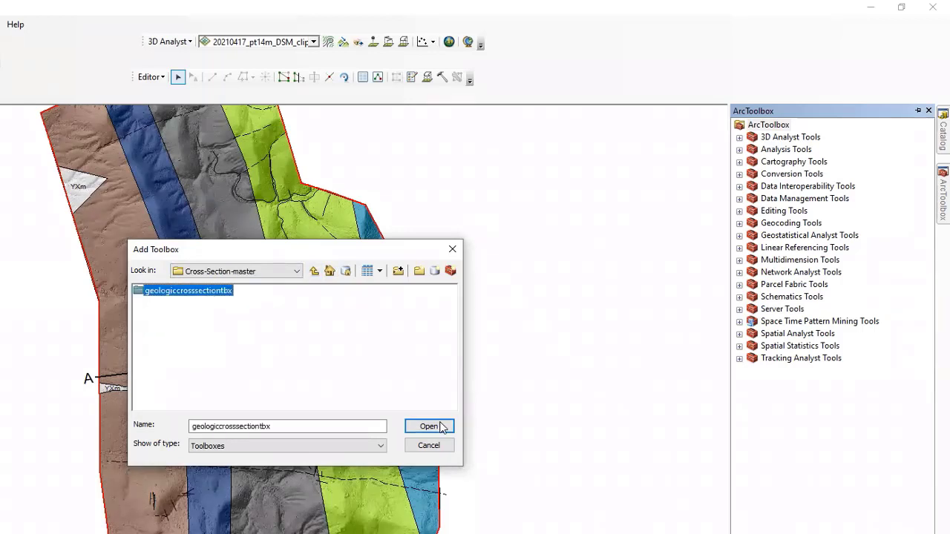
left_click(438, 426)
left_click(206, 328)
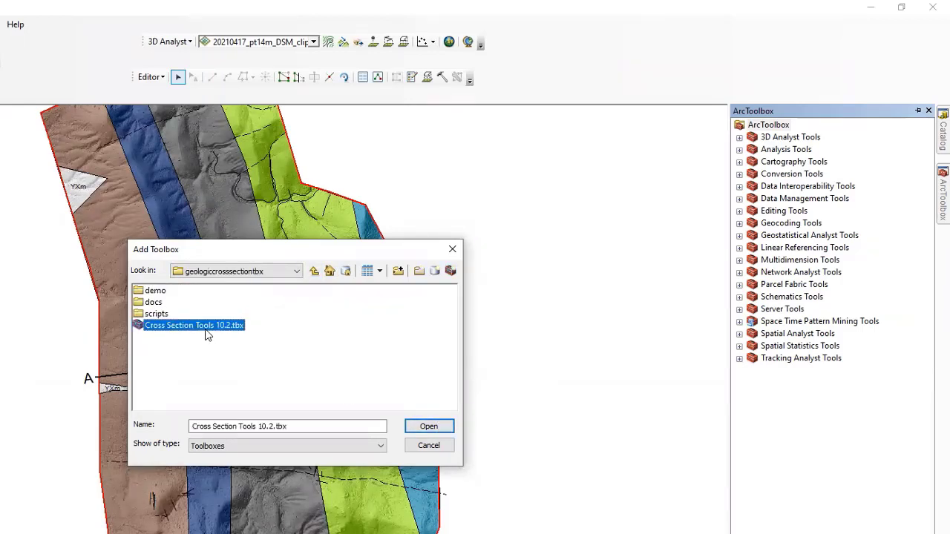
left_click(451, 428)
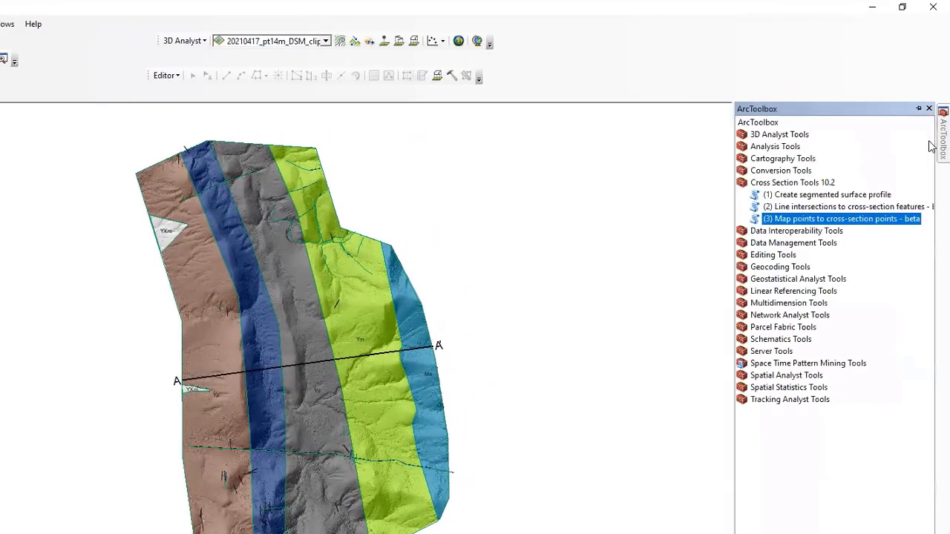
left_click(837, 196)
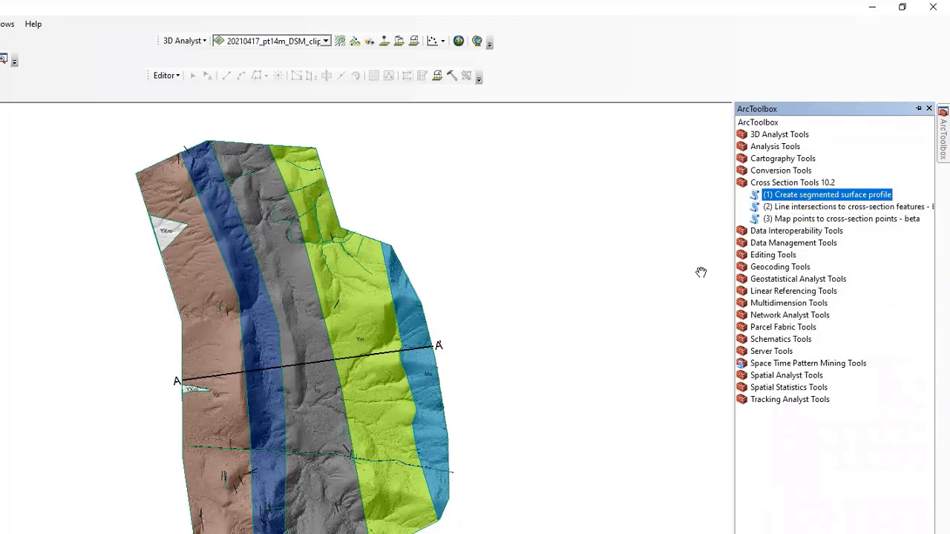
Launch Create segmented surface profile with XSectionA as the line and DSM_clip_1m.tif as elevation.
double_click(829, 196)
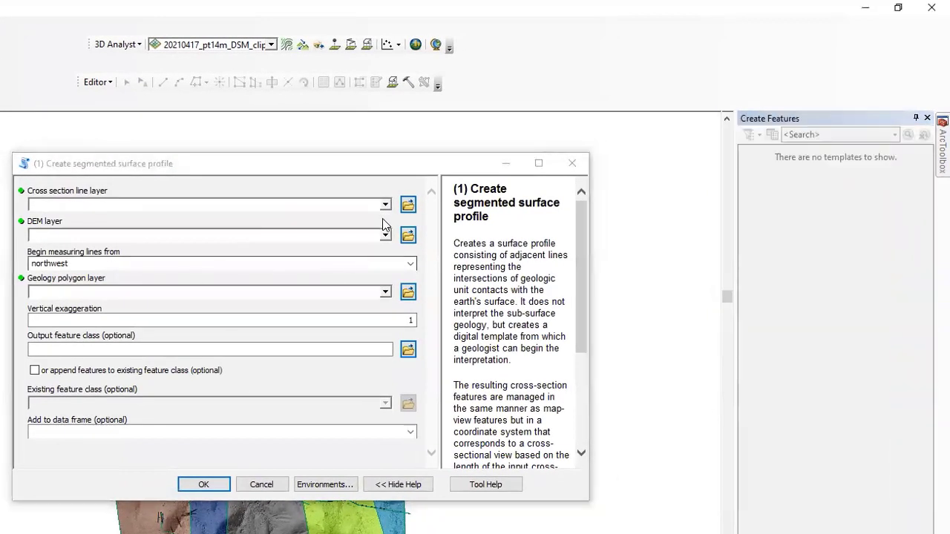
left_click(385, 207)
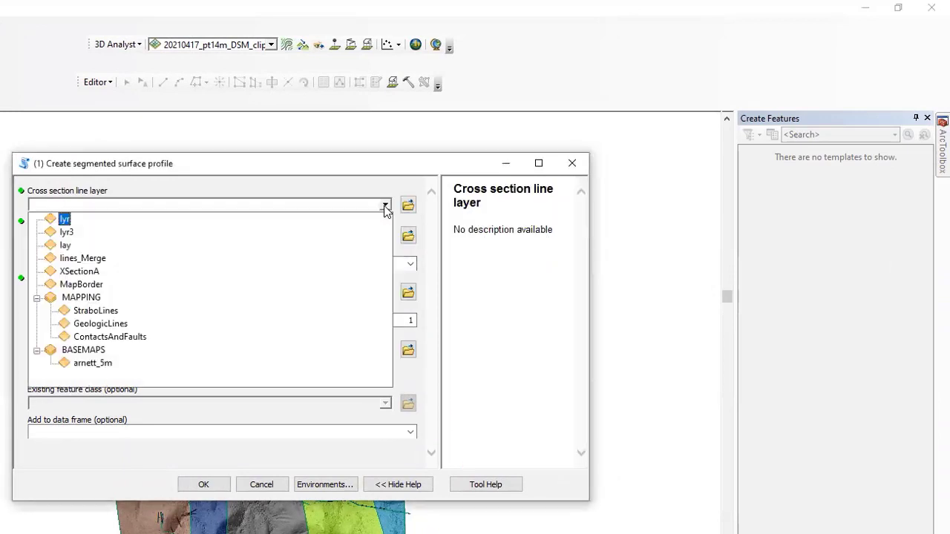
left_click(88, 273)
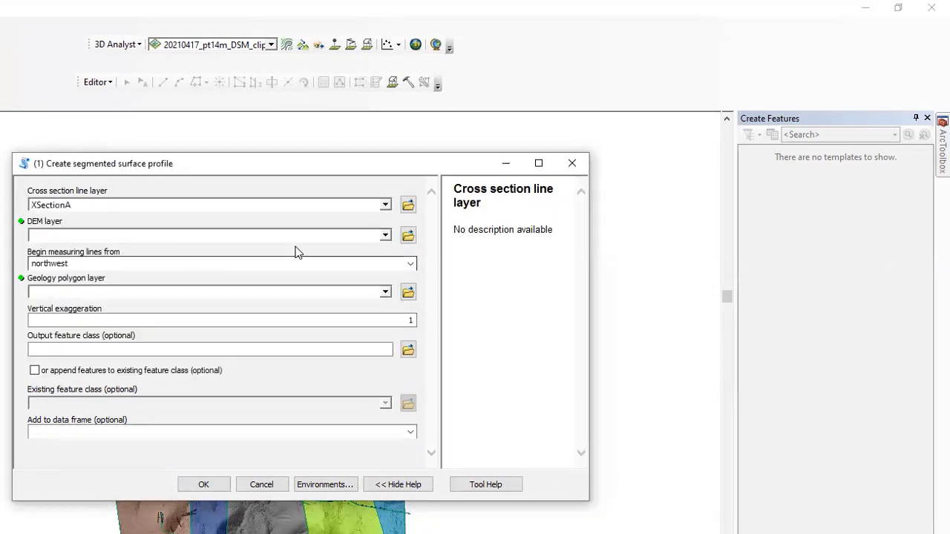
left_click(386, 236)
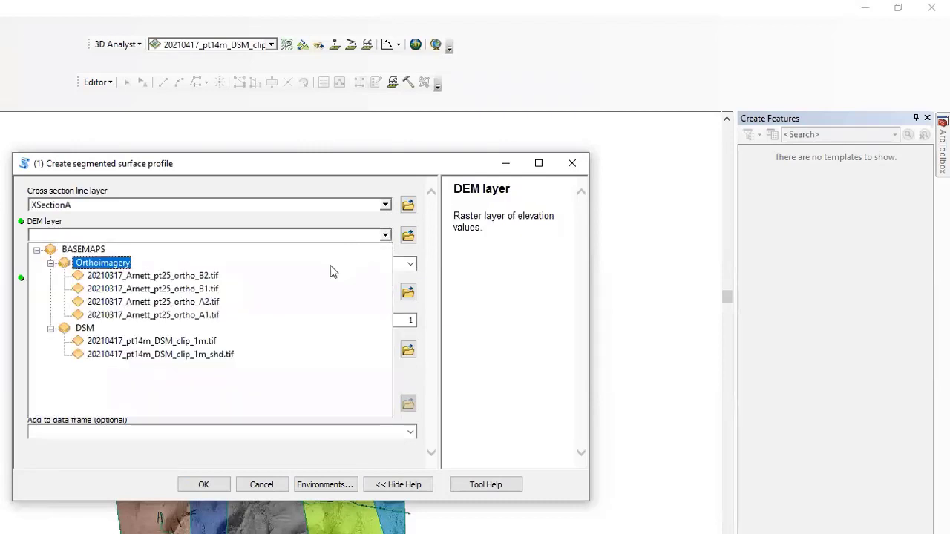
left_click(207, 342)
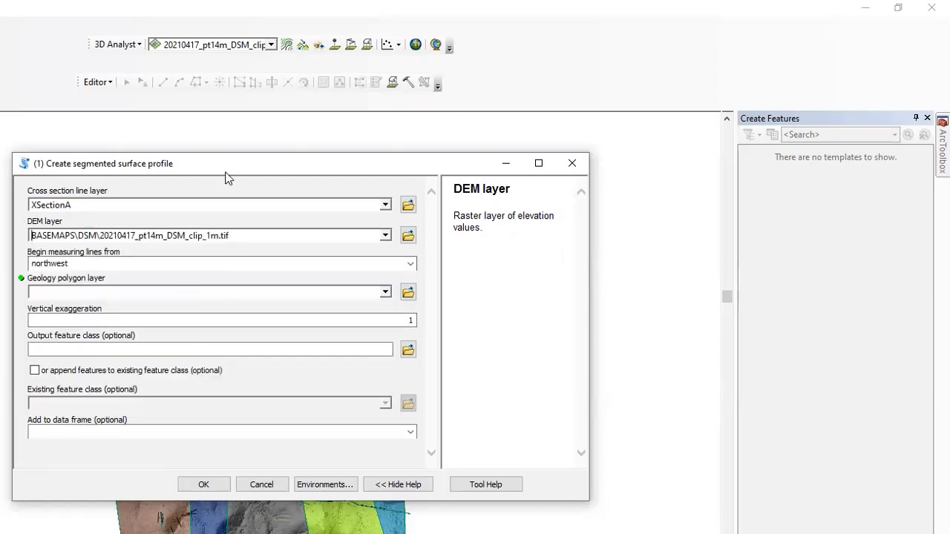
left_click_drag(227, 178, 679, 416)
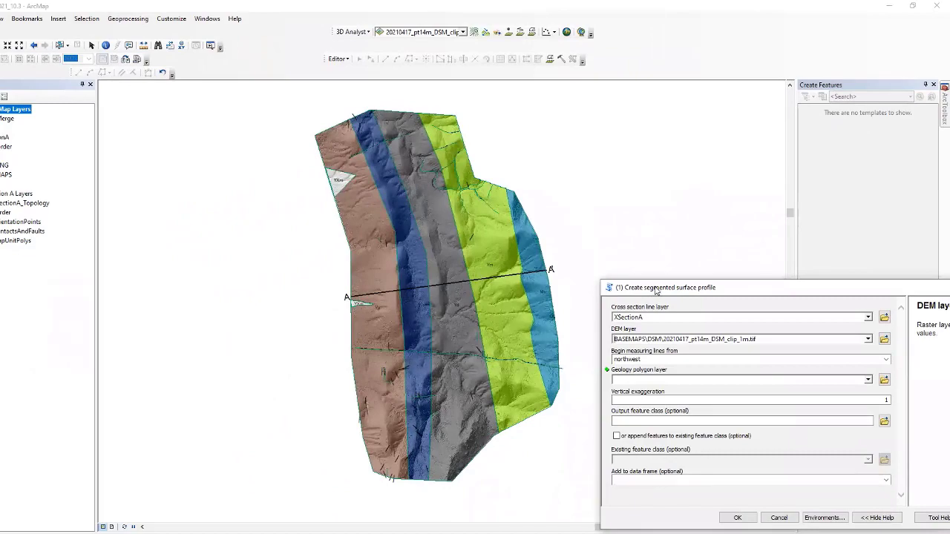
left_click_drag(656, 290, 364, 146)
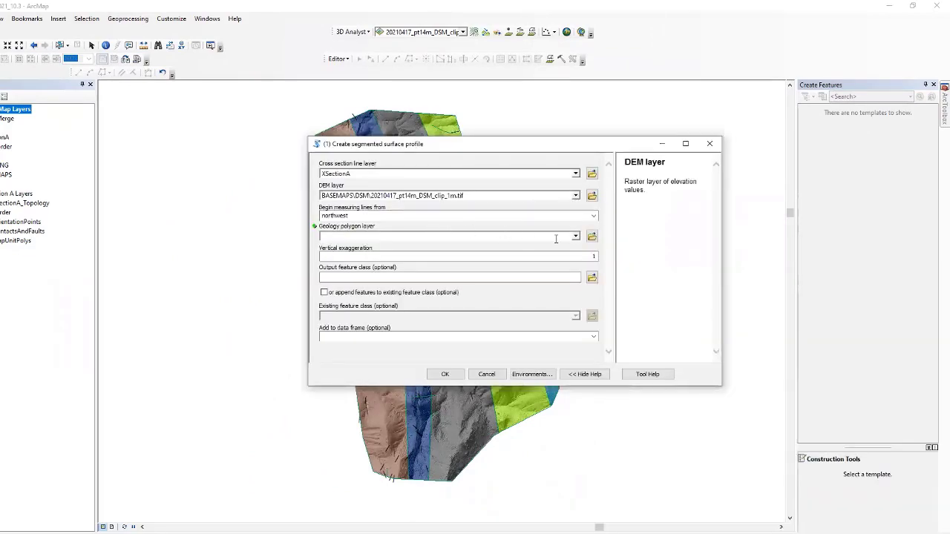
Measure from southwest, use MapUnitPolys, and output TopographicProfile into Cross Section A Layers.
left_click(593, 215)
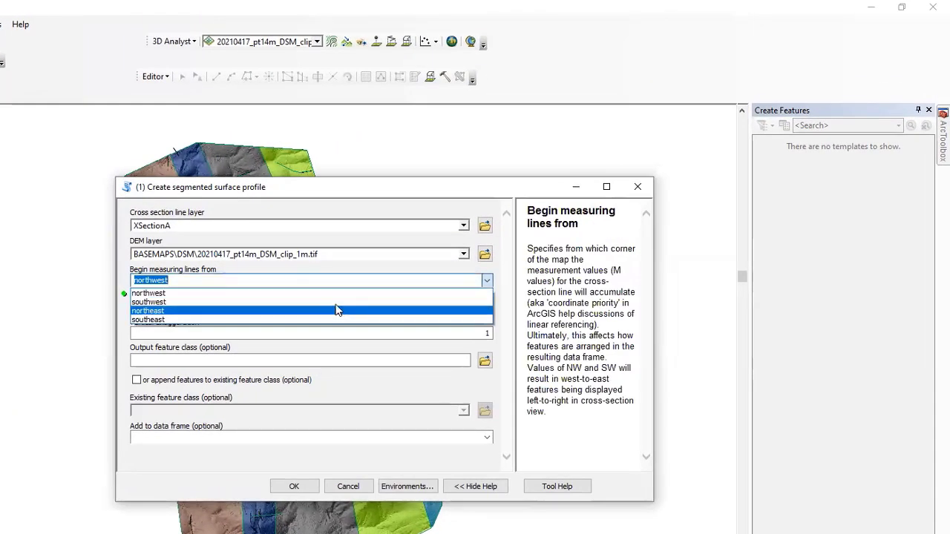
left_click(245, 302)
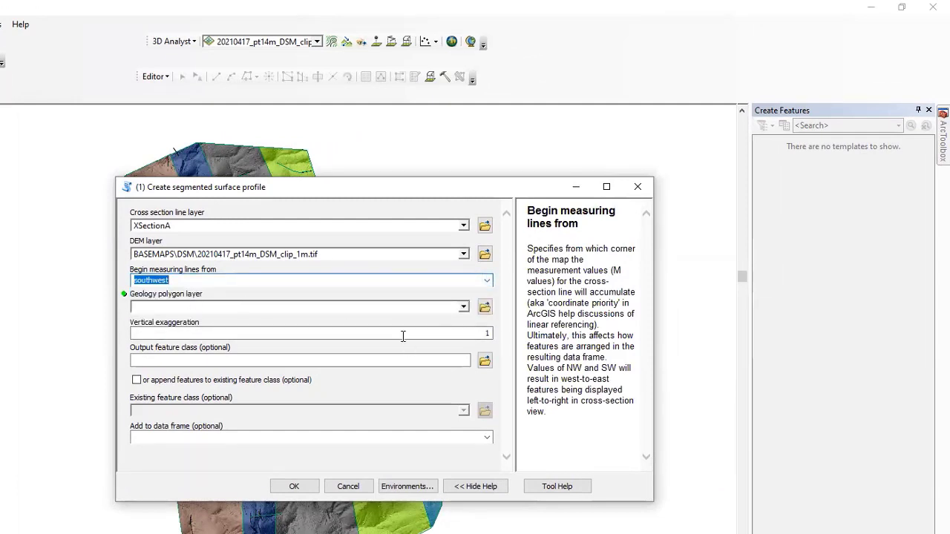
left_click(463, 306)
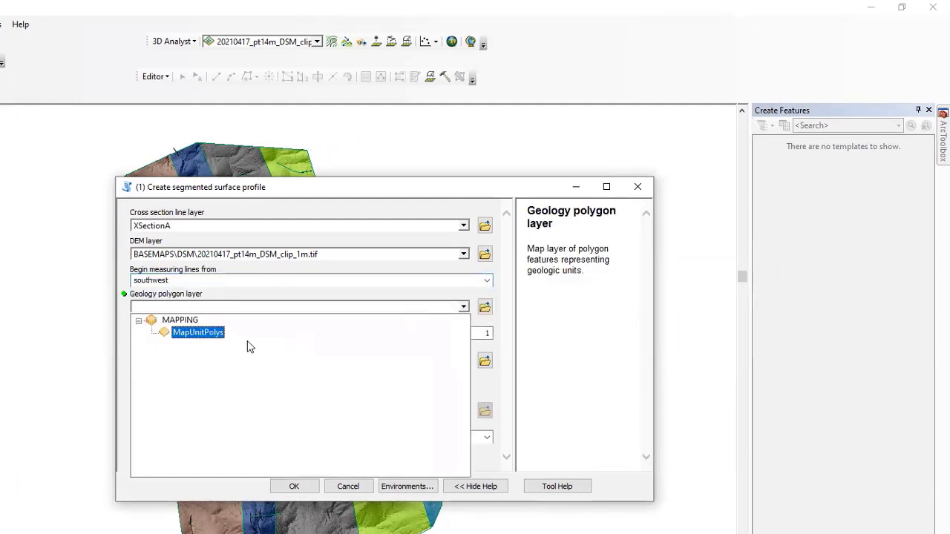
left_click(197, 332)
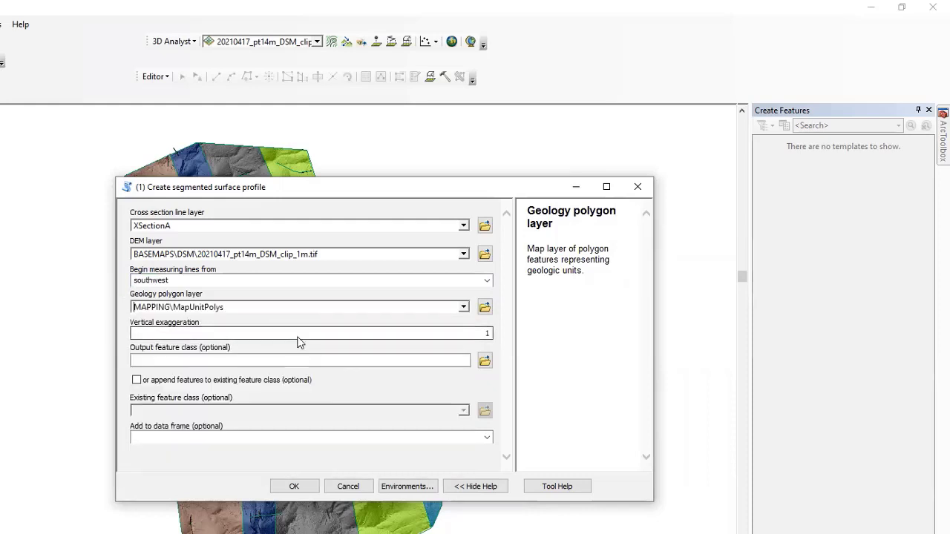
left_click(314, 360)
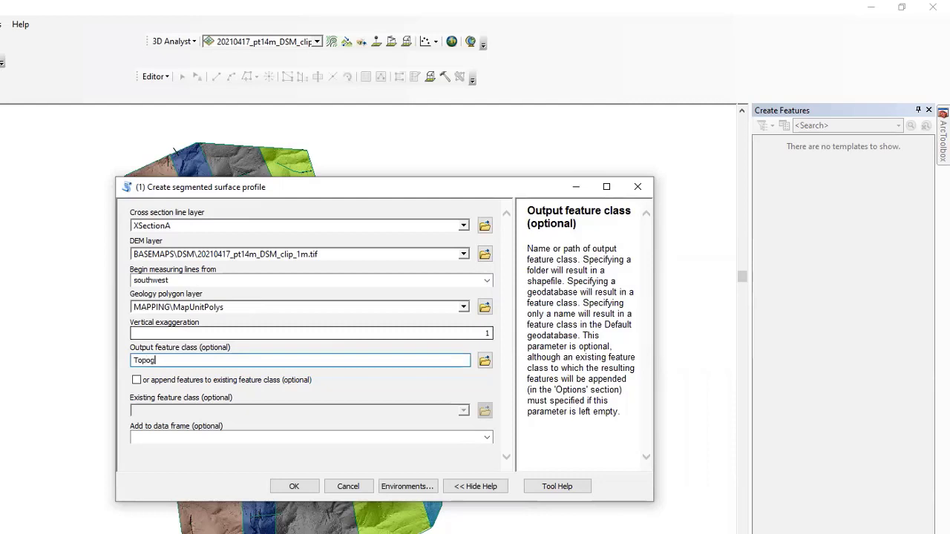
type("TopographicProfile")
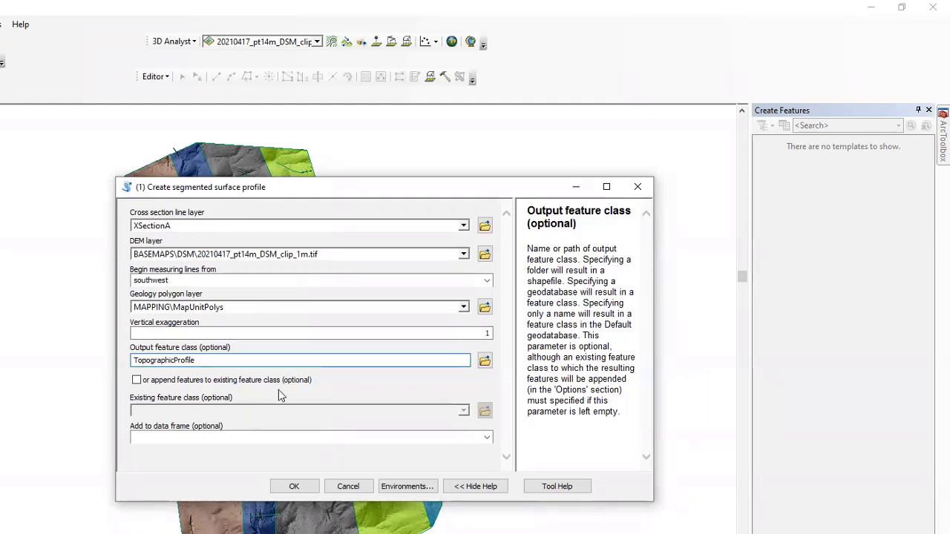
left_click(487, 438)
left_click(311, 468)
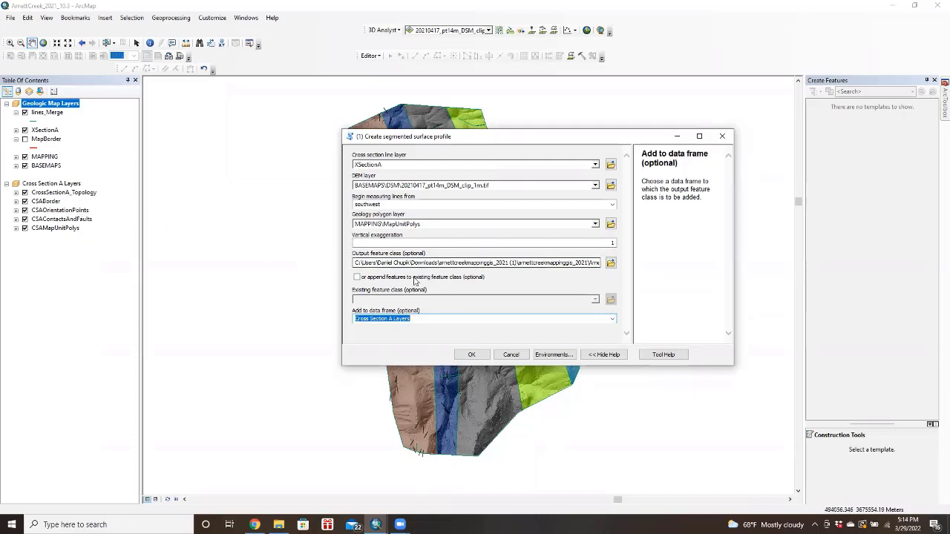
Run the surface profile tool and centre the resulting profile graph.
left_click(479, 355)
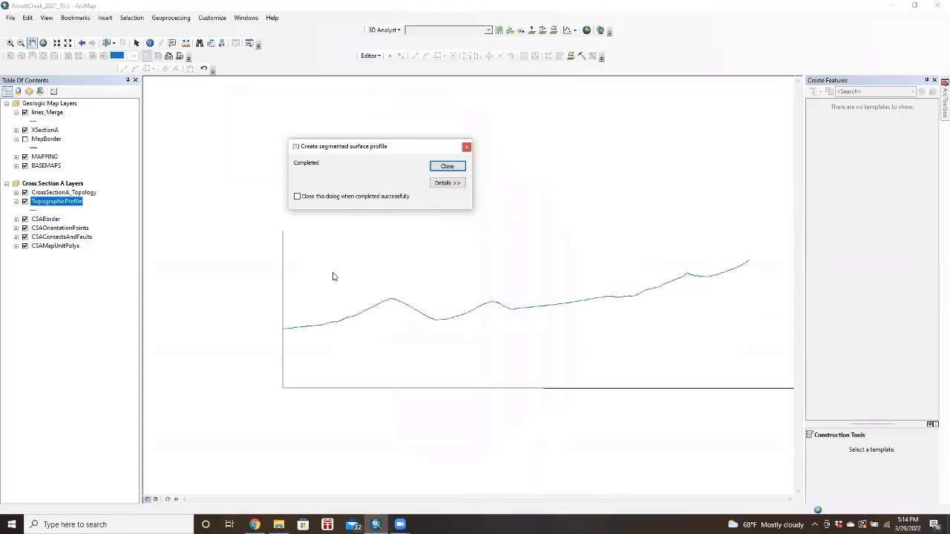
left_click(447, 165)
left_click_drag(547, 356, 404, 341)
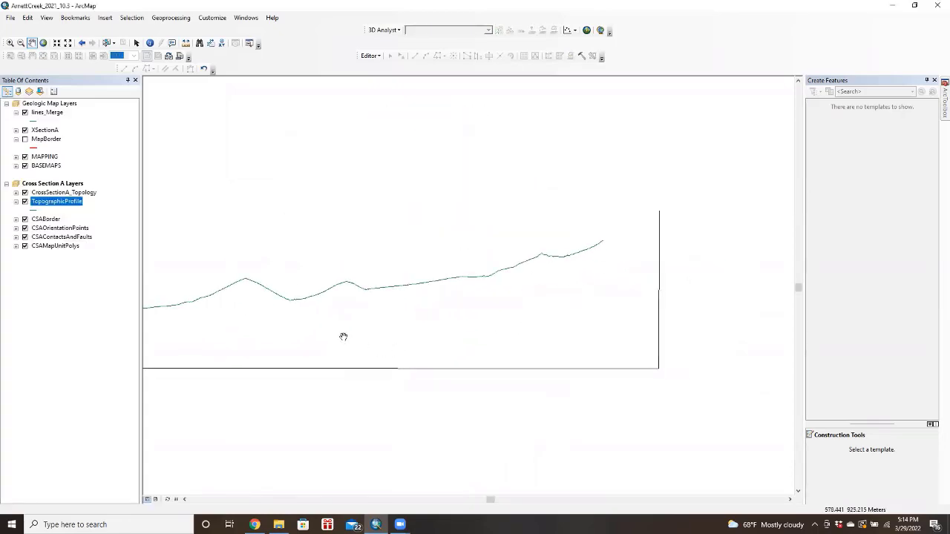
left_click_drag(343, 335, 390, 320)
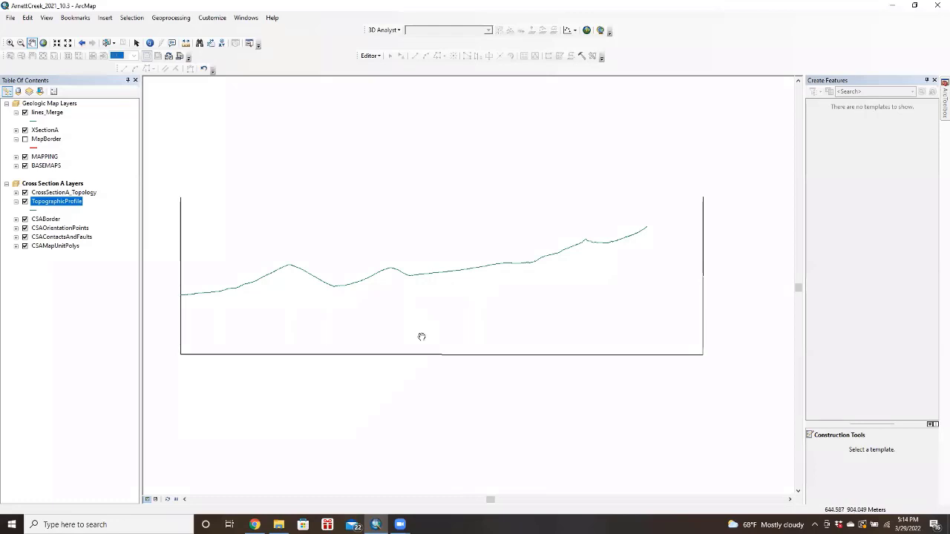
scroll(419, 326, "up", 1)
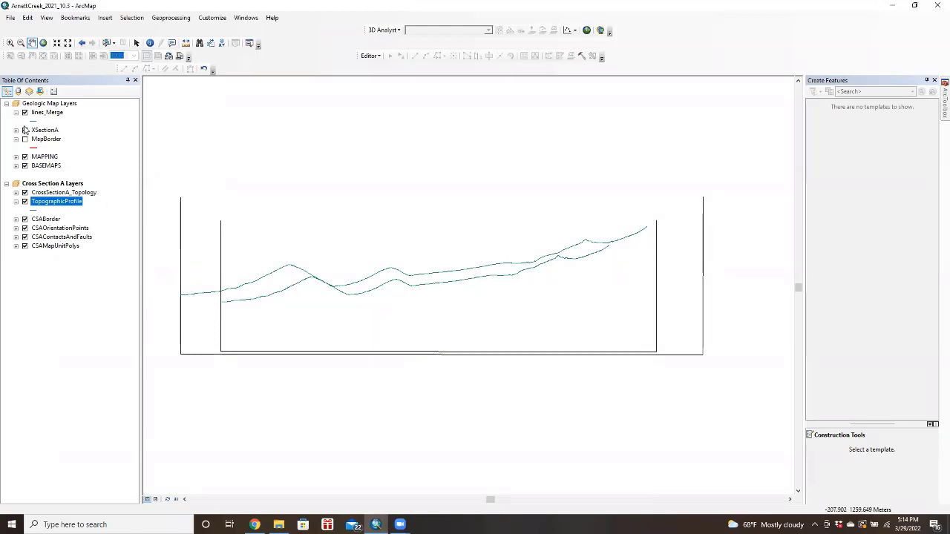
Activate the Cross Section A Layers data frame.
right_click(53, 104)
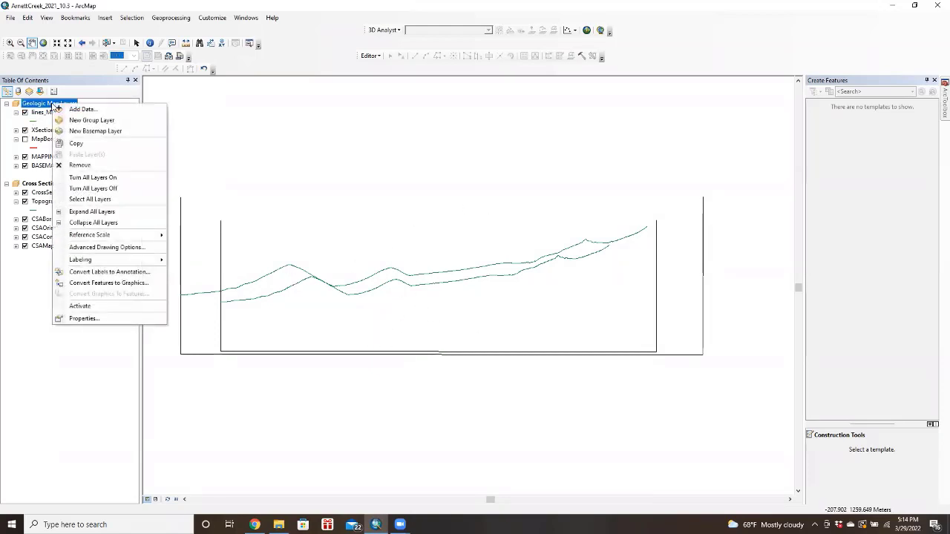
left_click(96, 306)
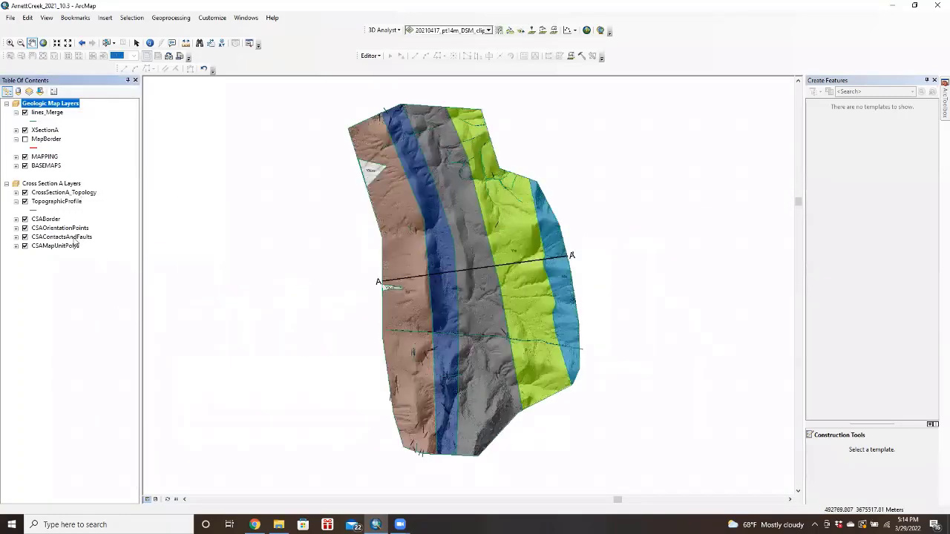
right_click(57, 186)
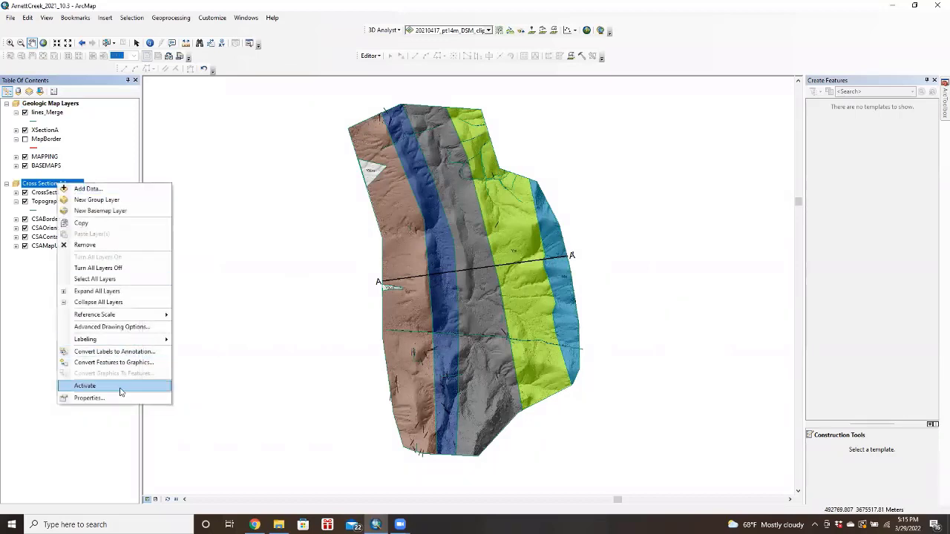
left_click(116, 387)
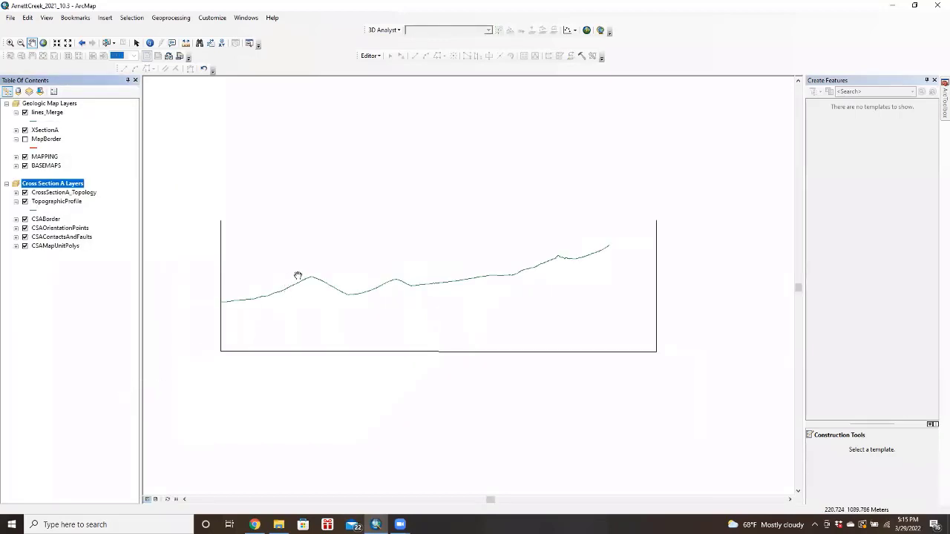
Symbolize TopographicProfile by unique MapUnit values 2, 4, 7, 8 and 9 and apply.
right_click(39, 211)
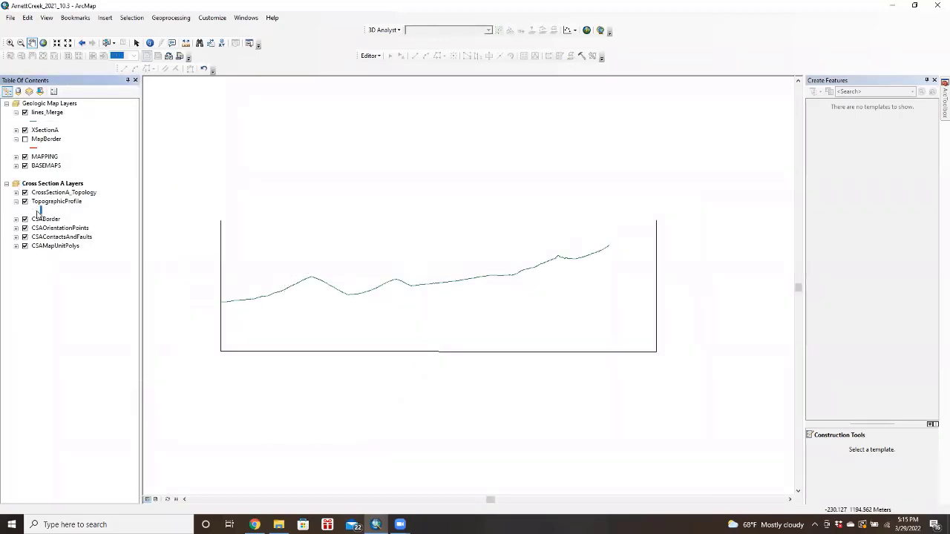
right_click(59, 201)
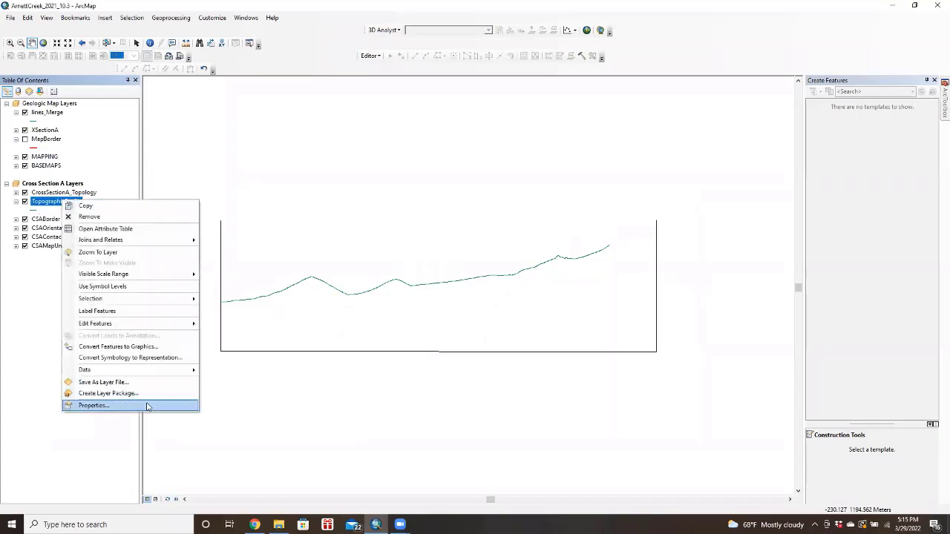
left_click(146, 405)
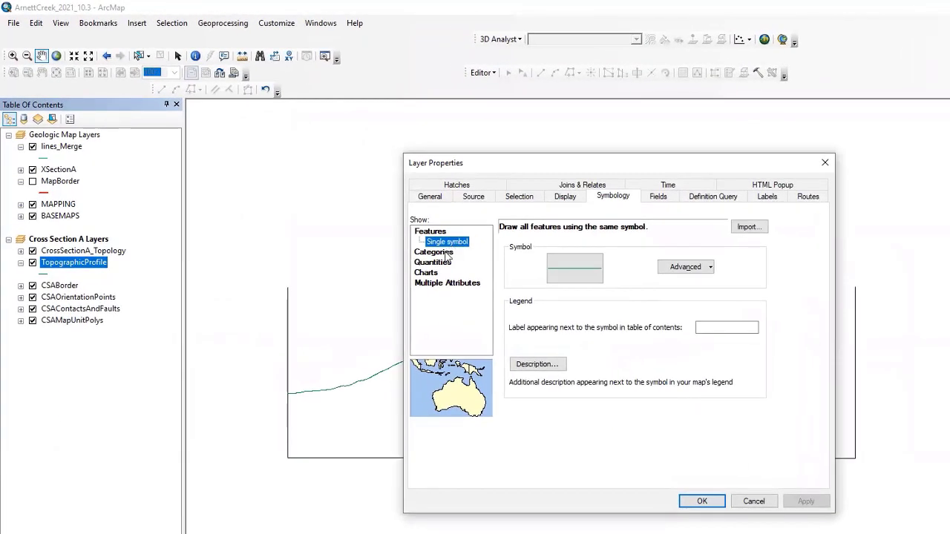
left_click(448, 256)
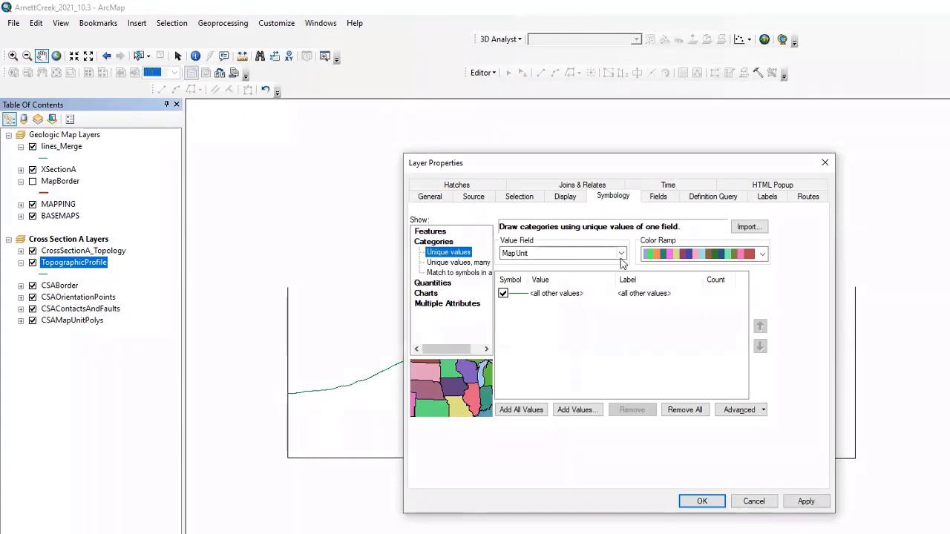
left_click(577, 410)
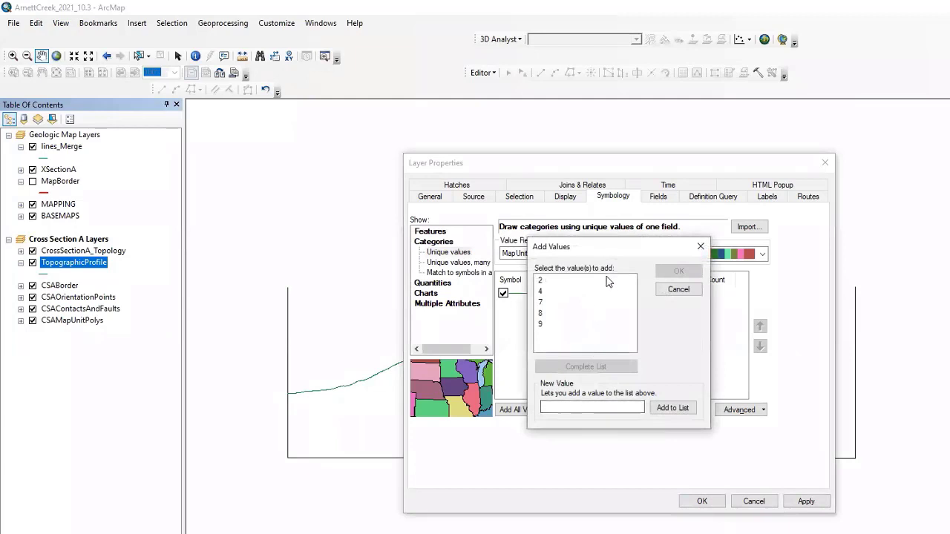
left_click_drag(606, 280, 541, 319)
left_click(678, 270)
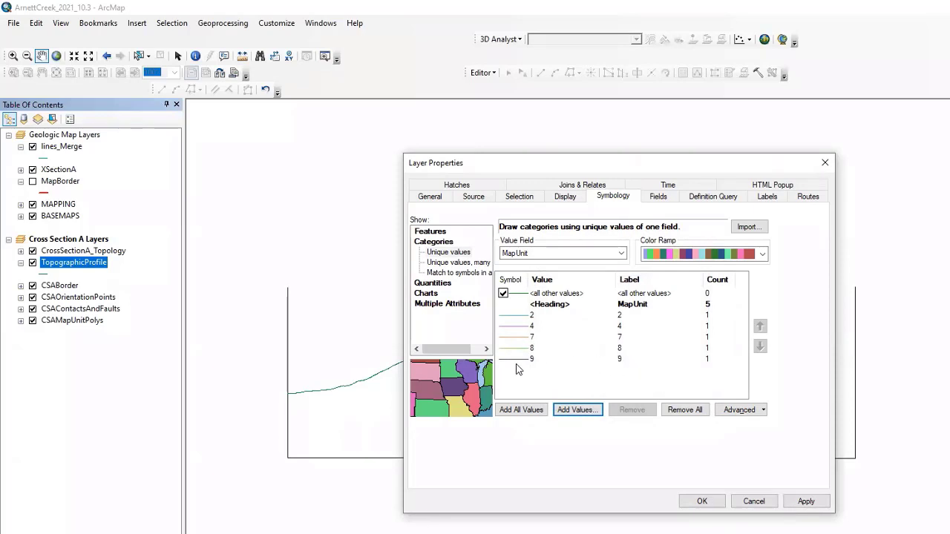
left_click(805, 501)
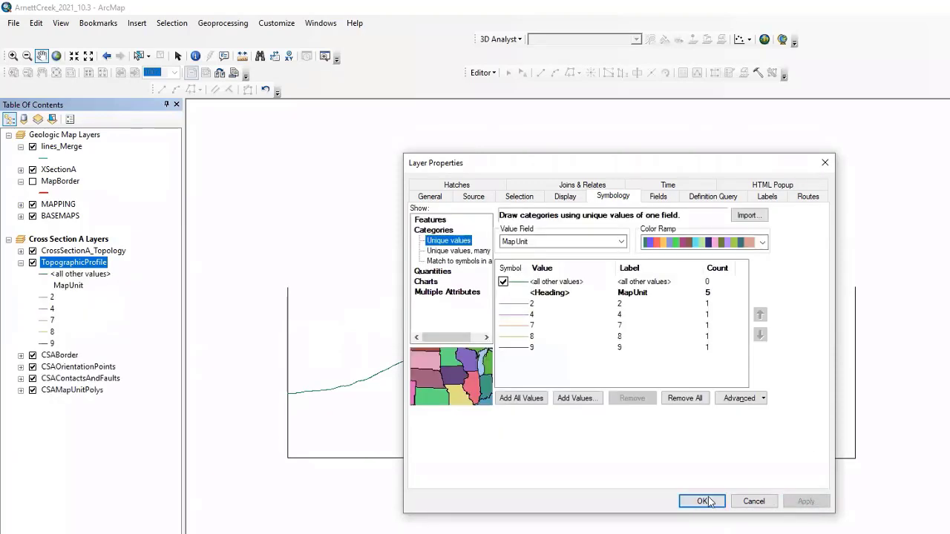
left_click(701, 501)
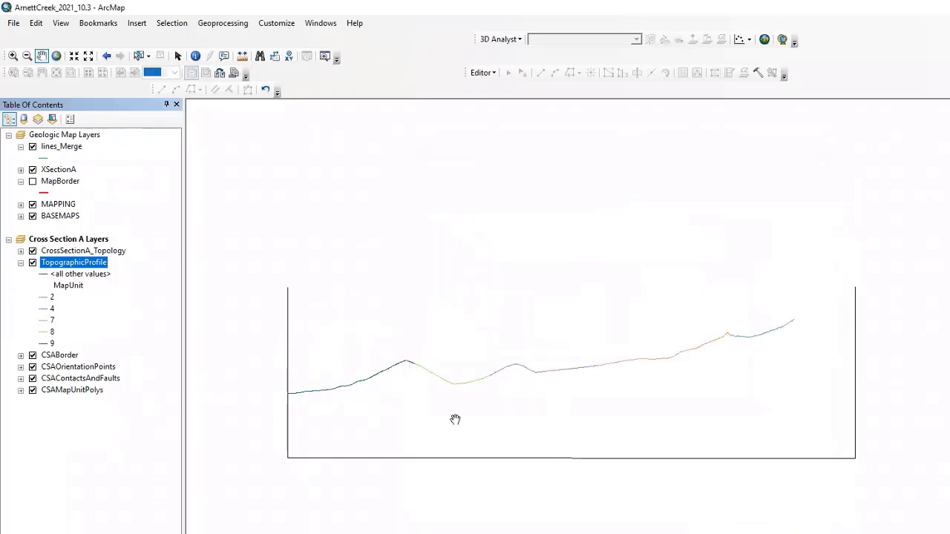
Assign ArnCr_Yp to class 9, ArnCr_Yds to class 8 and ArnCr_Yd to class 7.
left_click(43, 344)
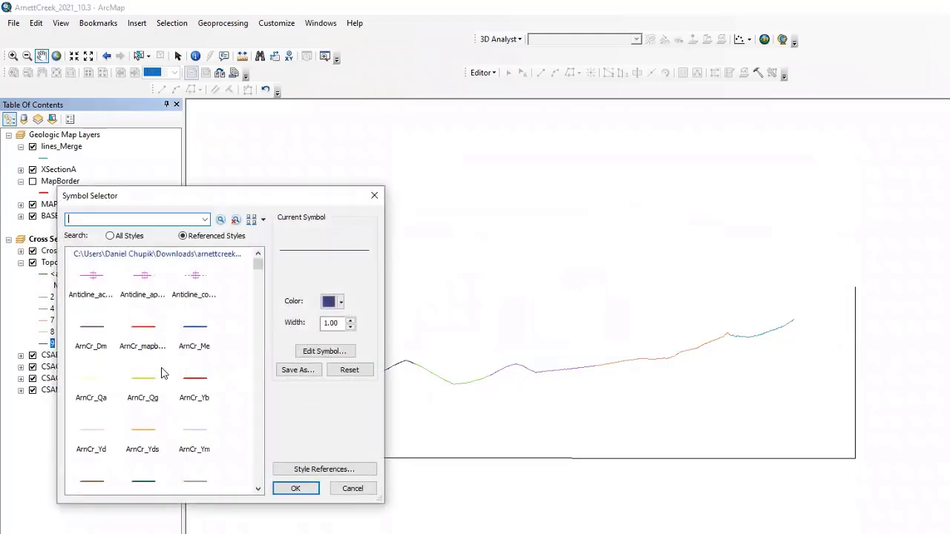
scroll(193, 382, "down", 1)
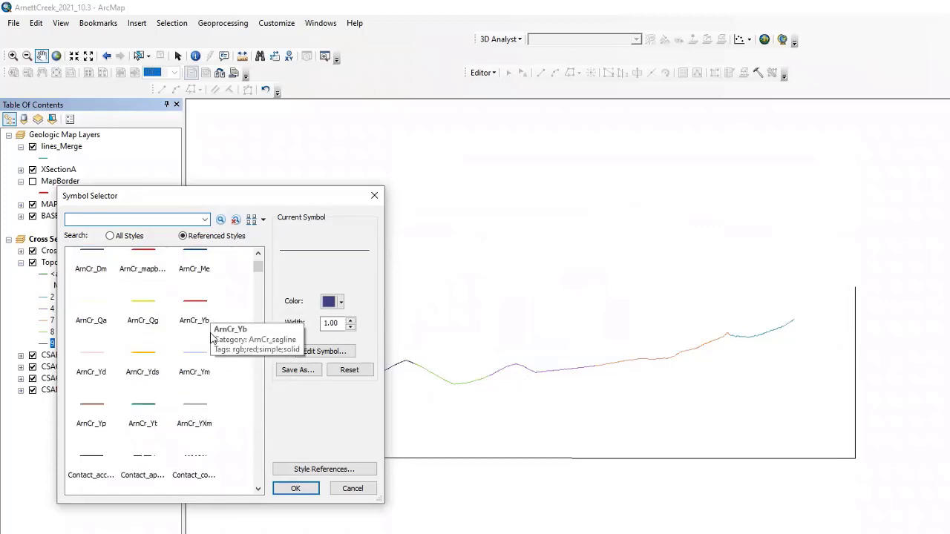
left_click(90, 405)
left_click(299, 489)
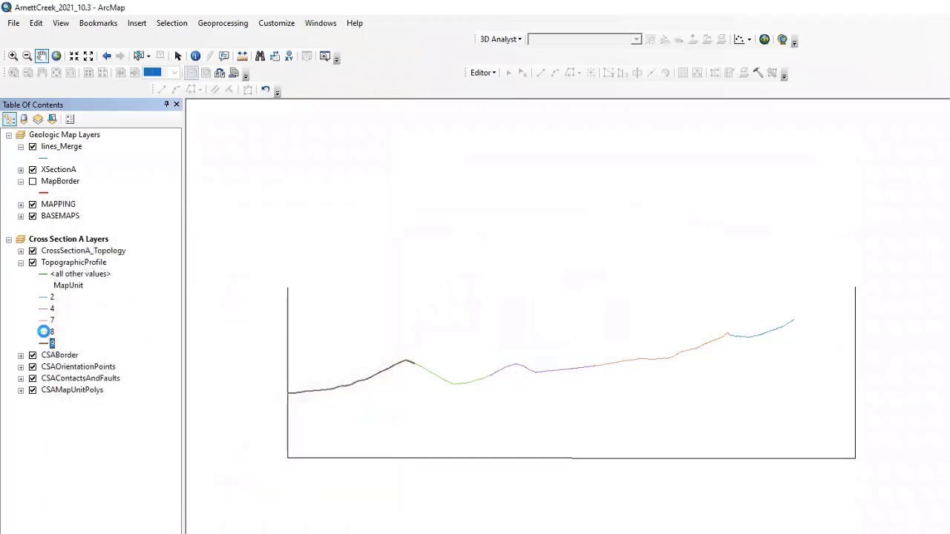
left_click(44, 332)
left_click(144, 431)
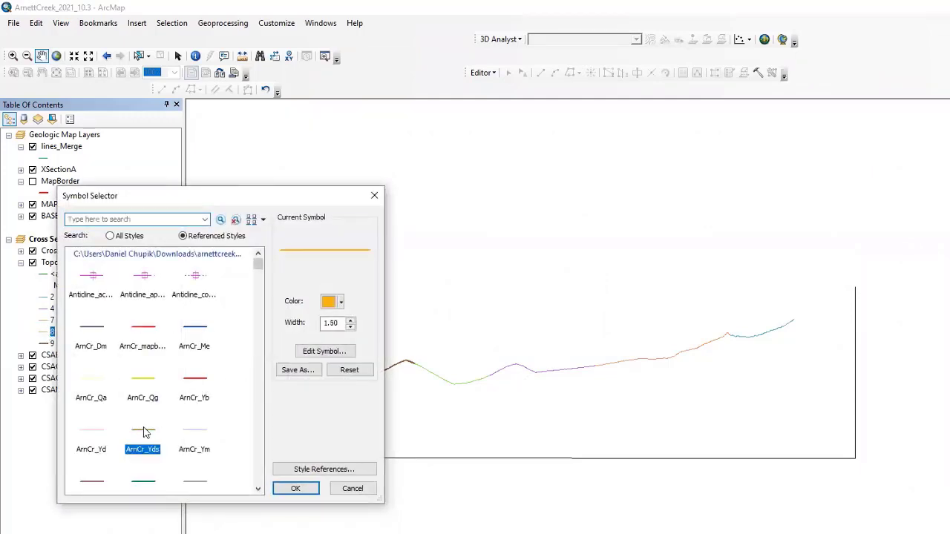
left_click(294, 488)
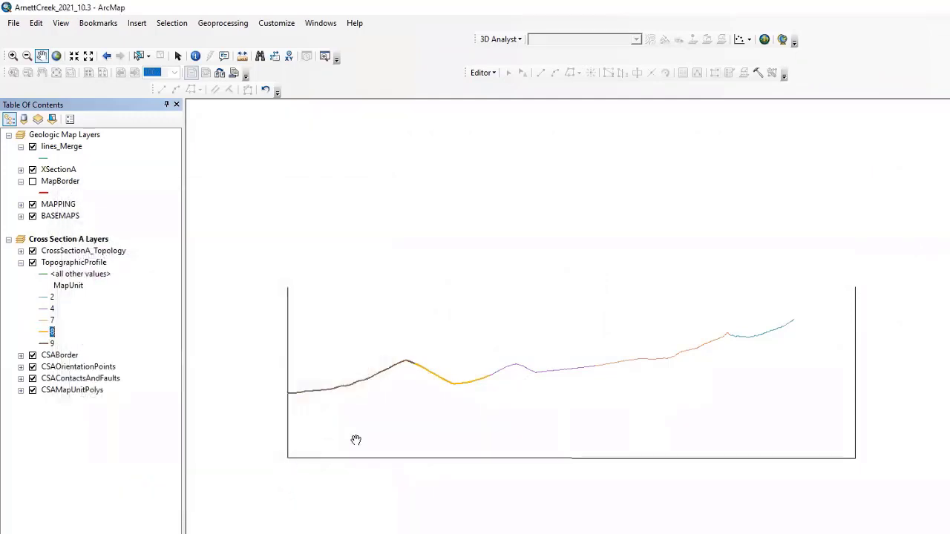
left_click(44, 322)
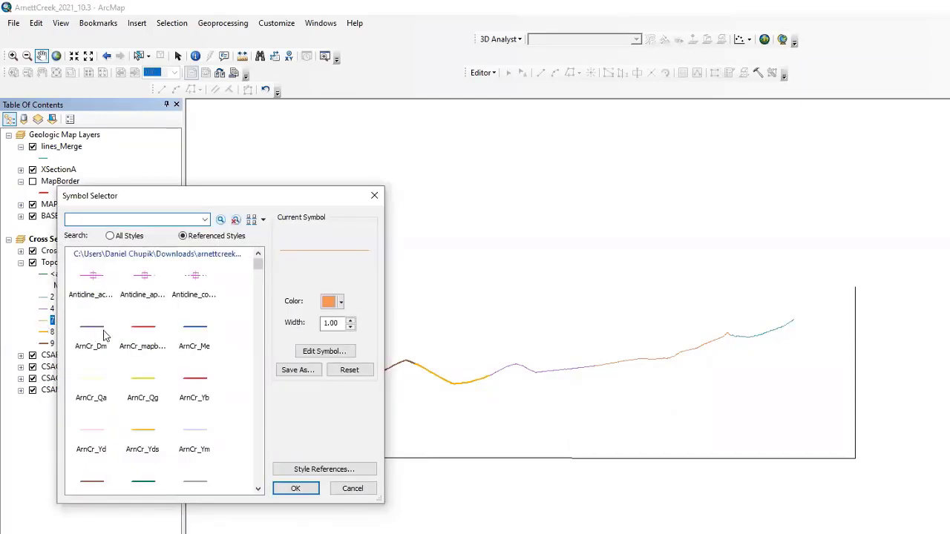
left_click(117, 429)
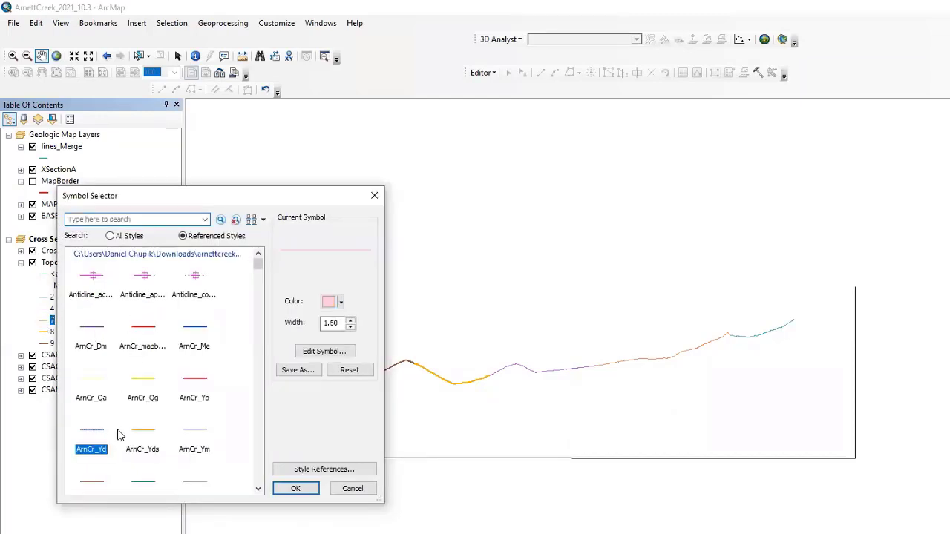
left_click(294, 488)
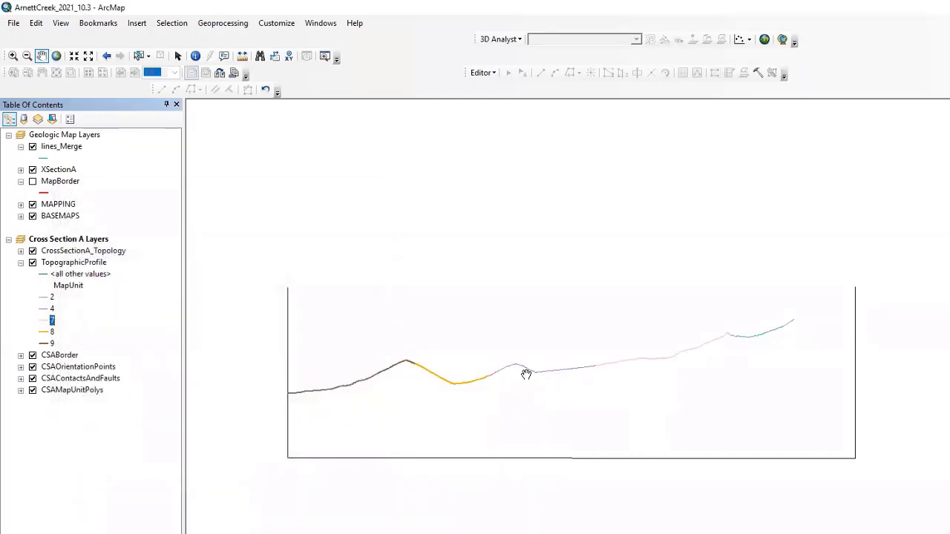
Assign ArnCr_Ym to class 4 and ArnCr_Me to class 2.
double_click(44, 309)
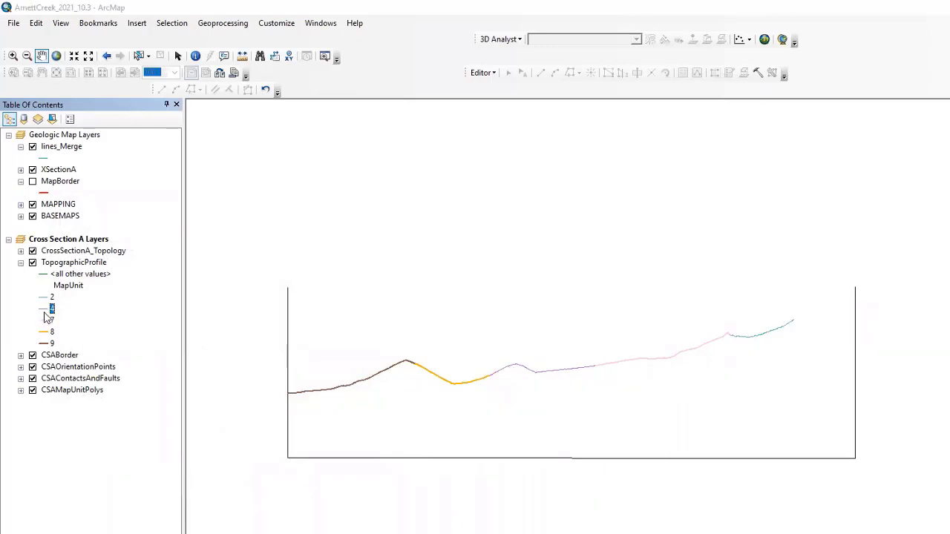
left_click(212, 436)
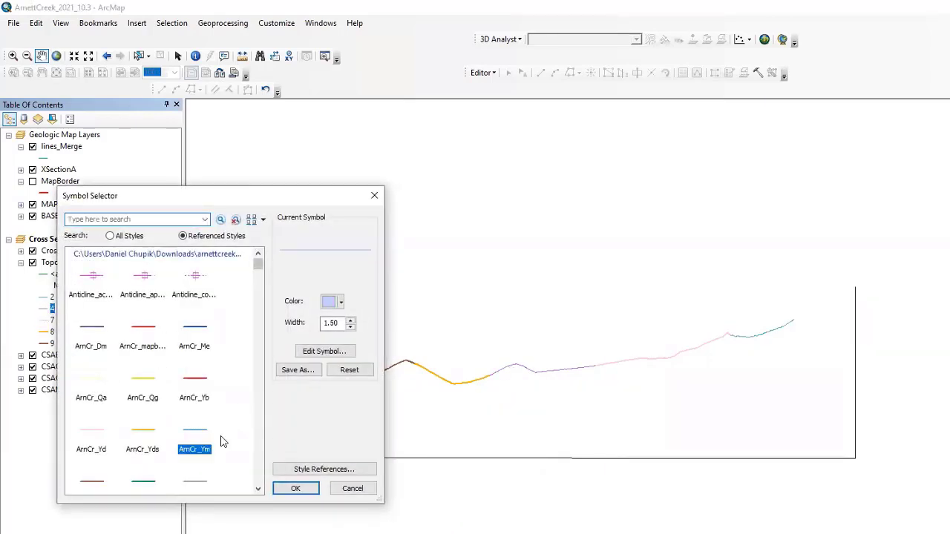
left_click(300, 489)
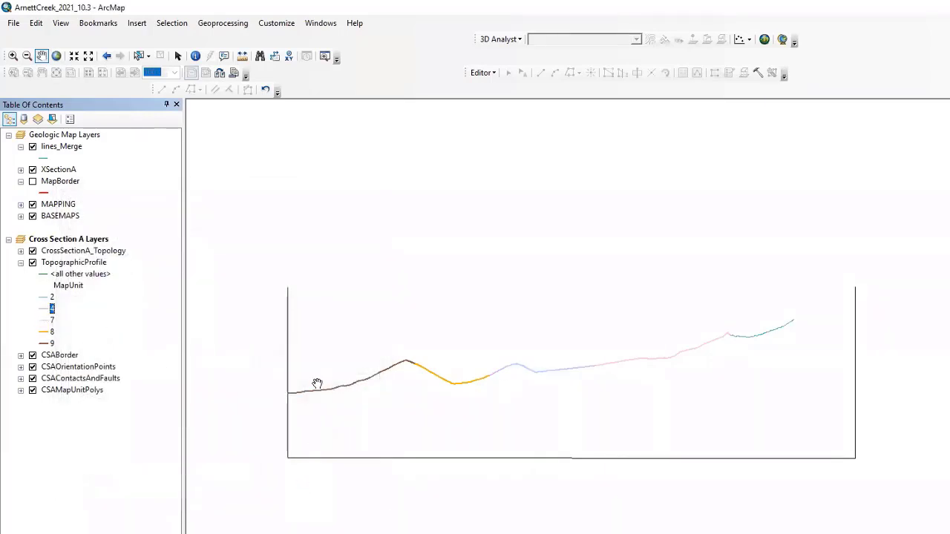
double_click(43, 298)
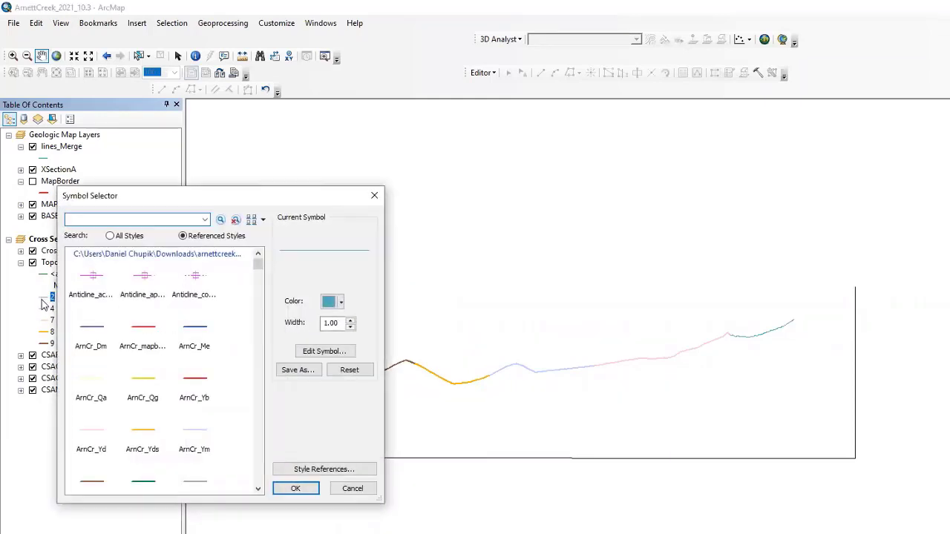
left_click(192, 335)
left_click(295, 488)
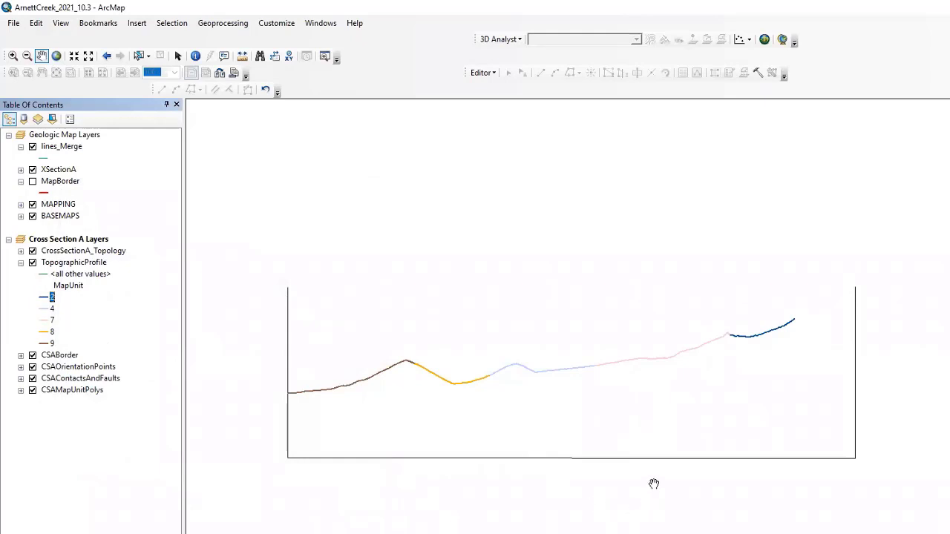
Correct the symbols: class 4 to ArnCr_Yd and class 7 to ArnCr_Ym.
double_click(46, 309)
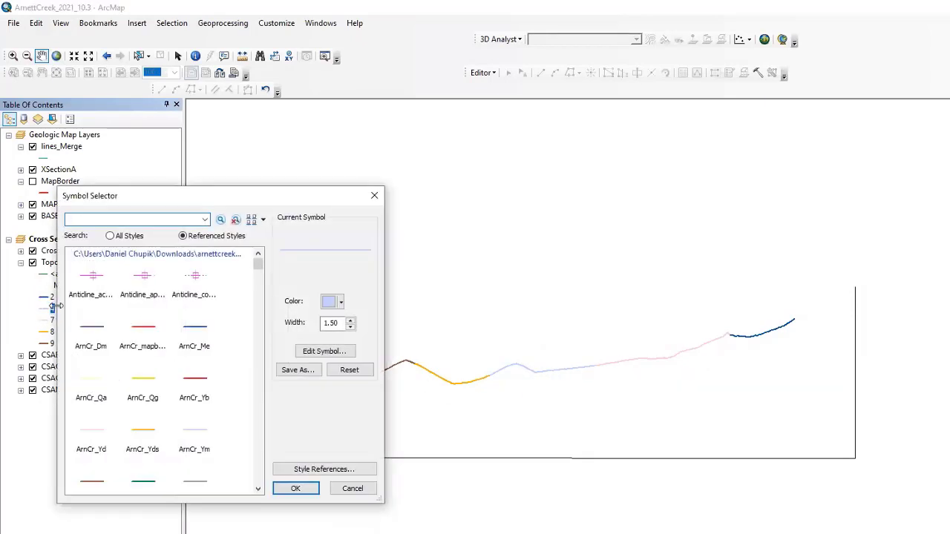
scroll(149, 437, "down", 3)
scroll(102, 360, "up", 3)
left_click(91, 439)
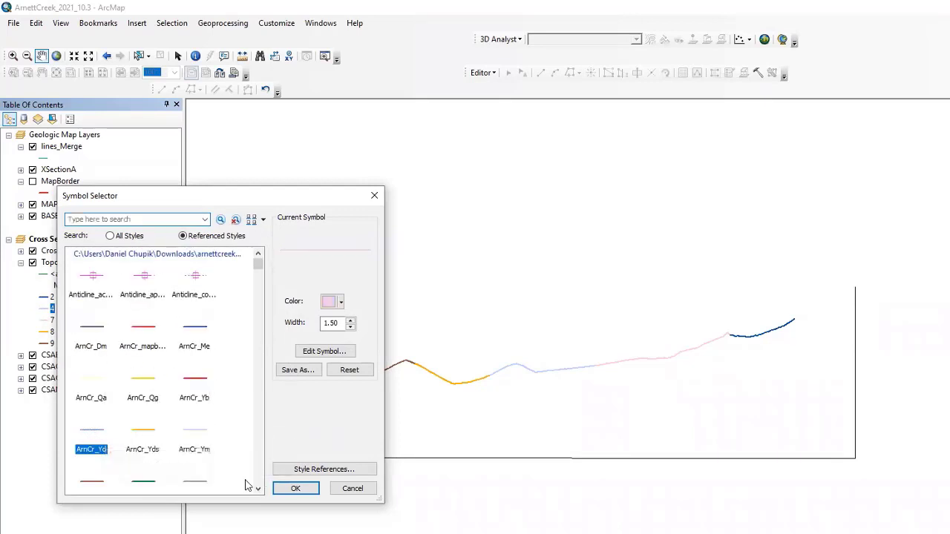
left_click(296, 489)
double_click(52, 320)
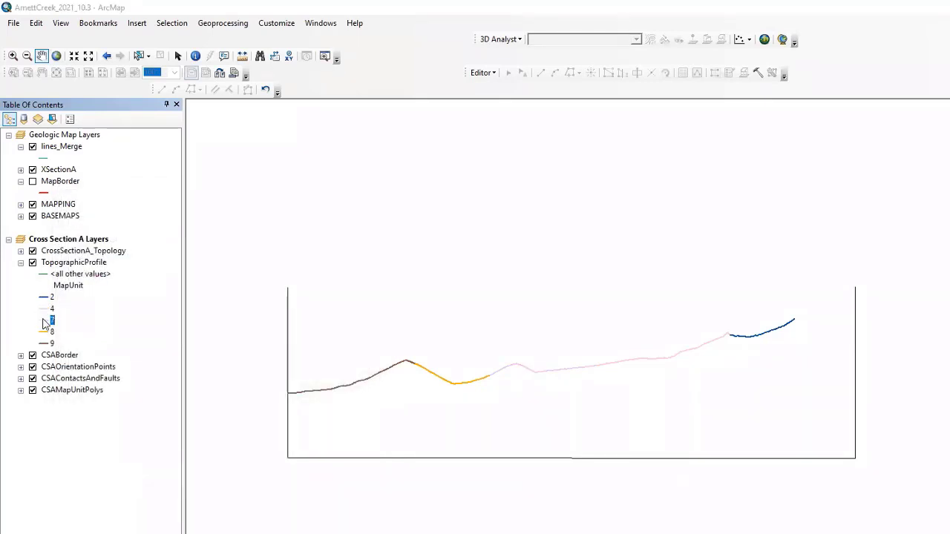
left_click(195, 437)
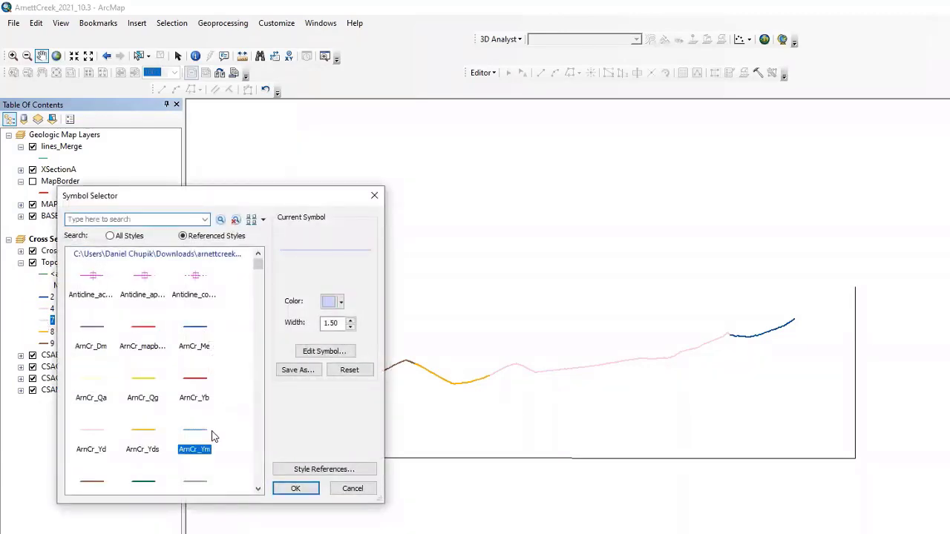
left_click(295, 488)
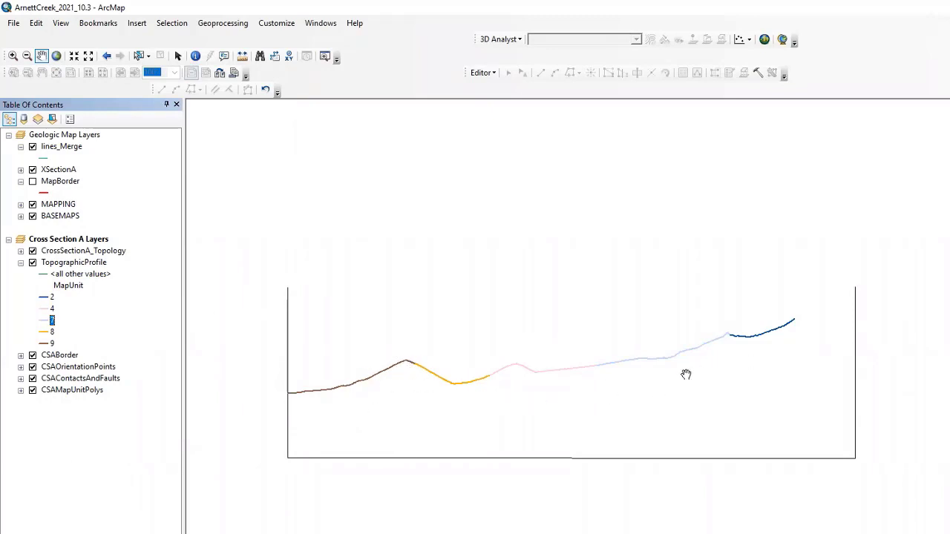
Make Geologic Map Layers the active data frame.
right_click(87, 136)
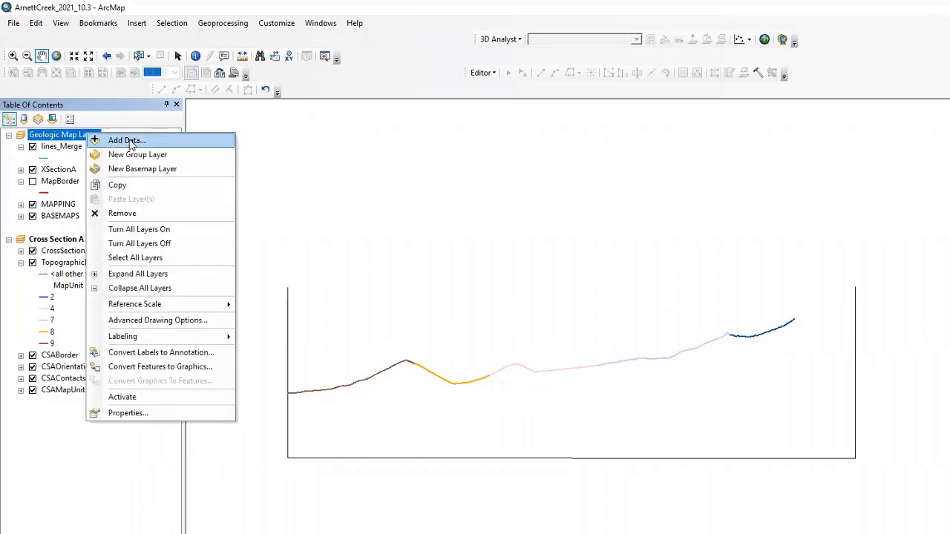
right_click(58, 136)
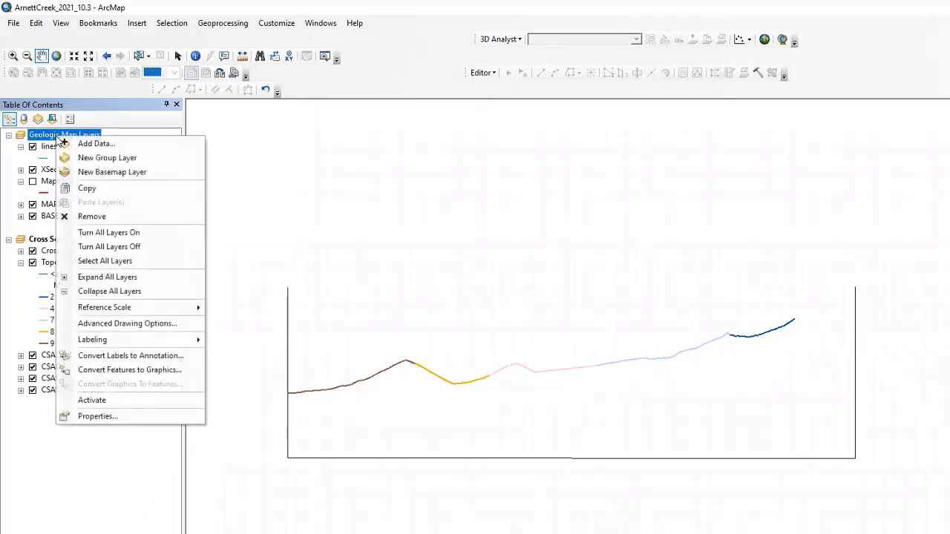
left_click(117, 400)
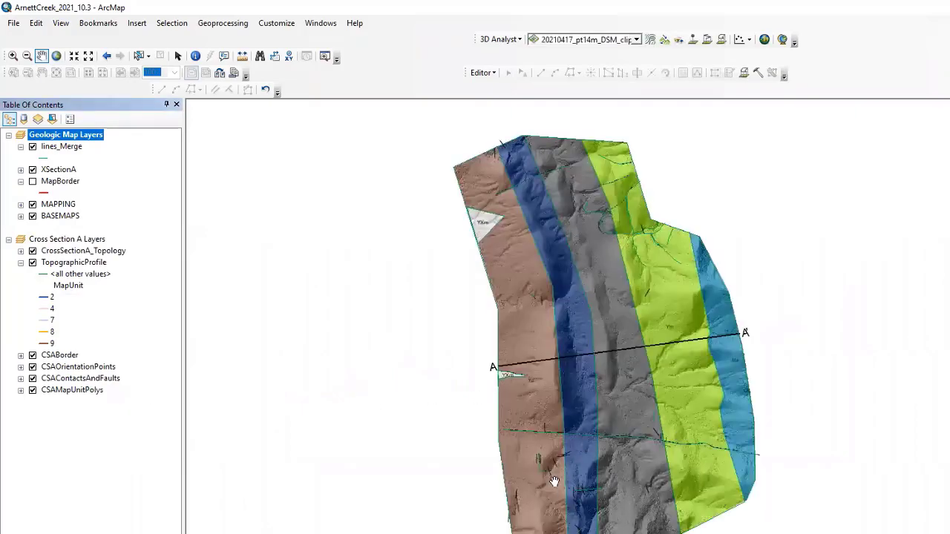
Open the (3) Map points to cross-section points - beta tool from ArcToolbox.
mouse_move(949, 141)
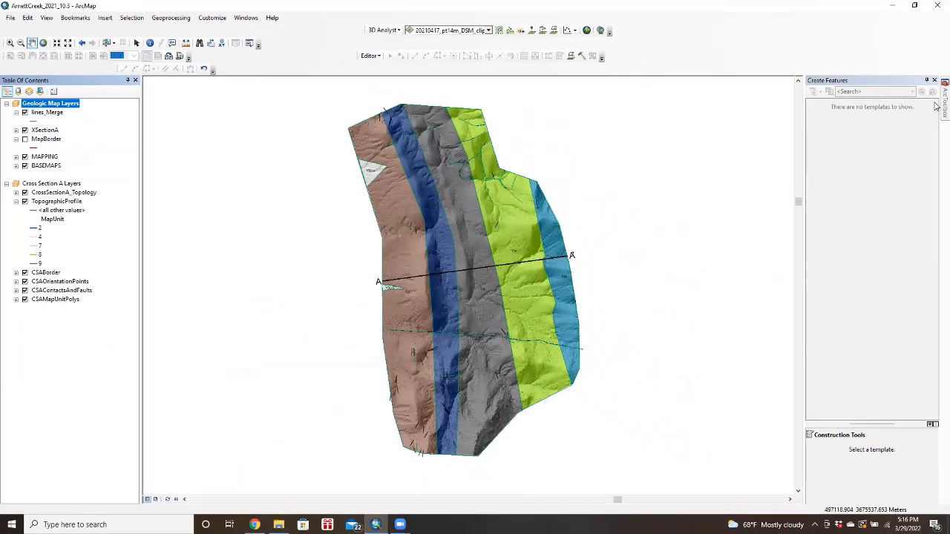
mouse_move(943, 104)
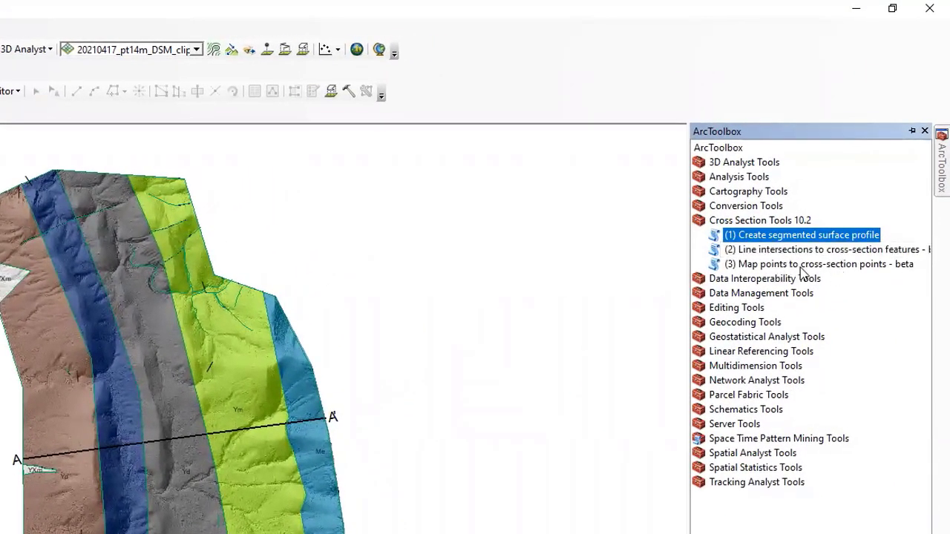
double_click(874, 266)
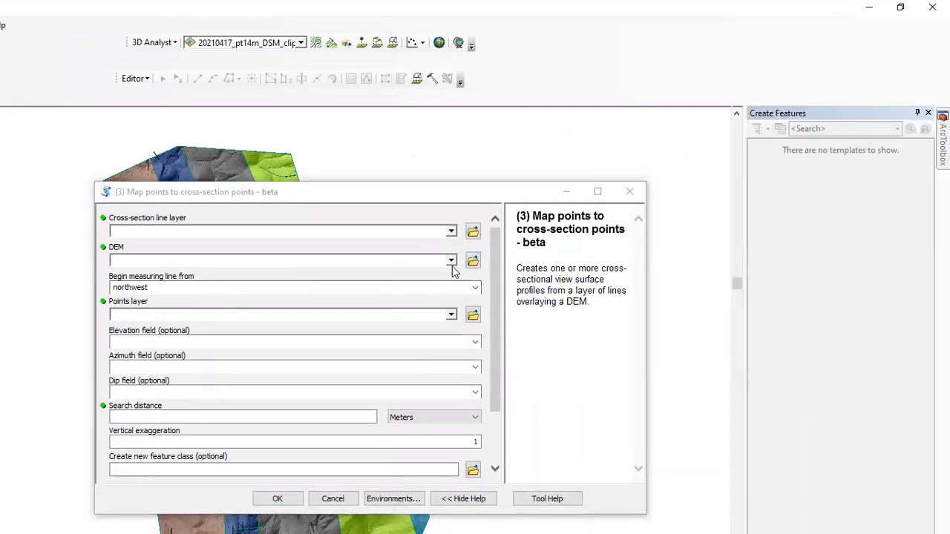
Set line XSectionA, DEM 20210417_pt14m_DSM_clip_1m.tif, measuring from southwest.
left_click(452, 233)
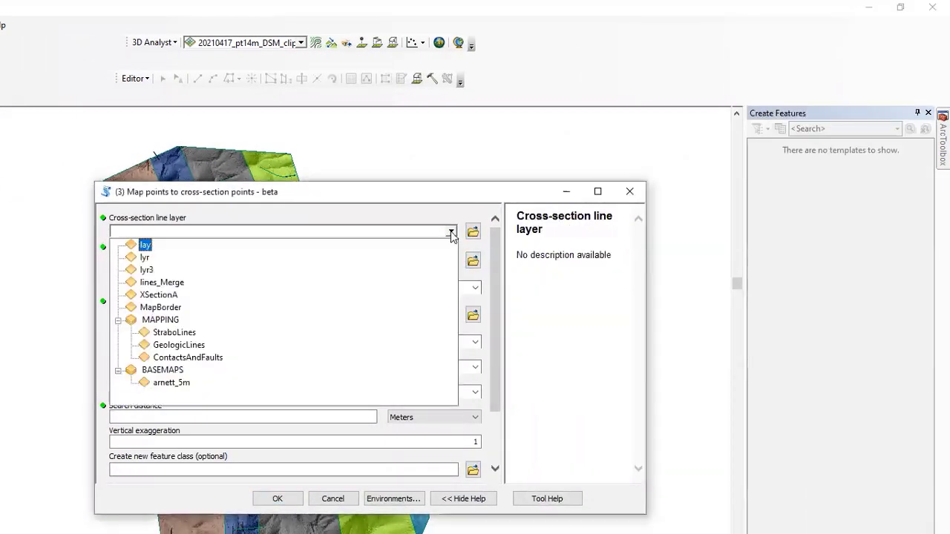
left_click(251, 300)
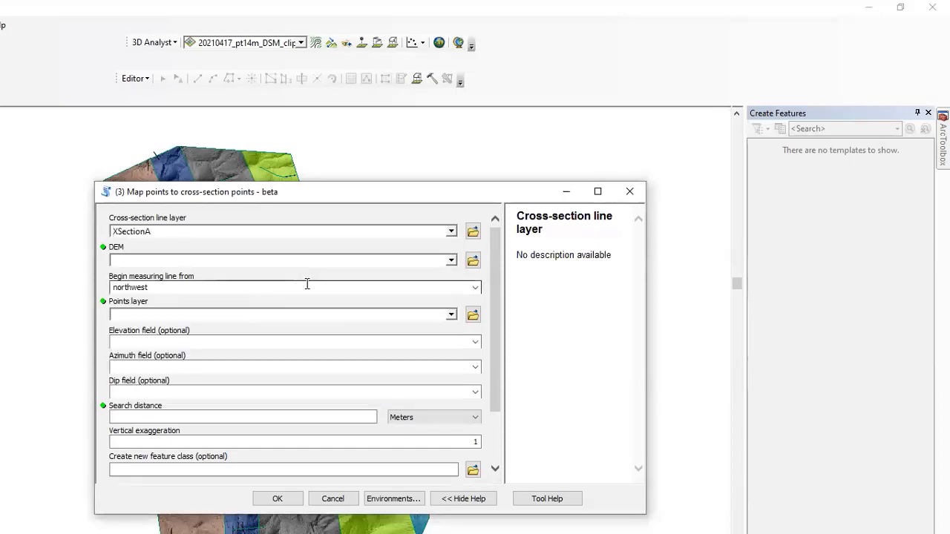
left_click(451, 264)
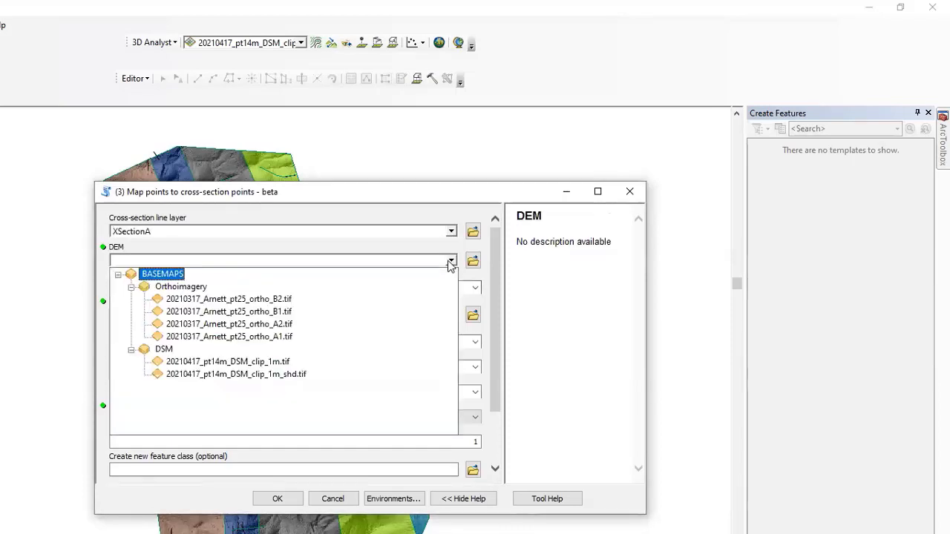
left_click(280, 364)
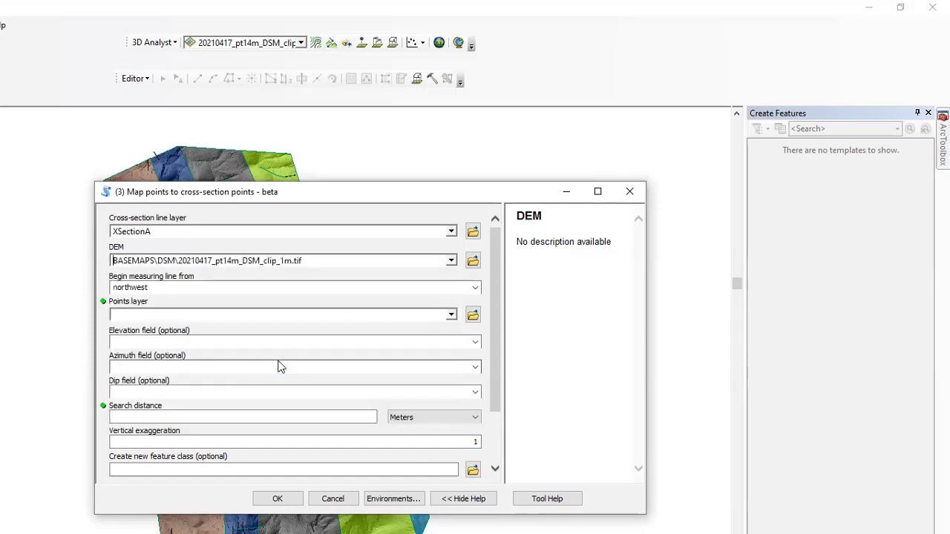
left_click(475, 289)
left_click(258, 310)
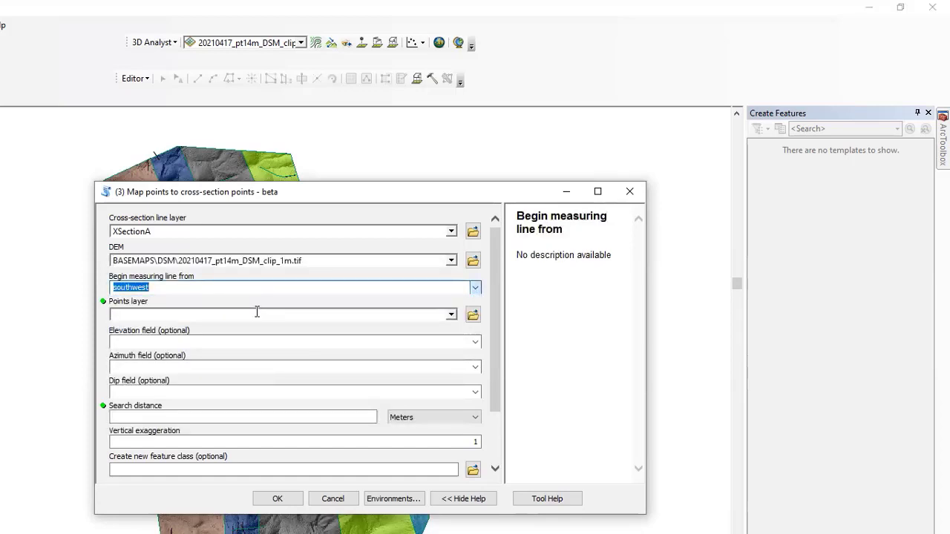
Use the MAPPING points layer with po_dip_dir as azimuth and po_dip as dip.
left_click(451, 315)
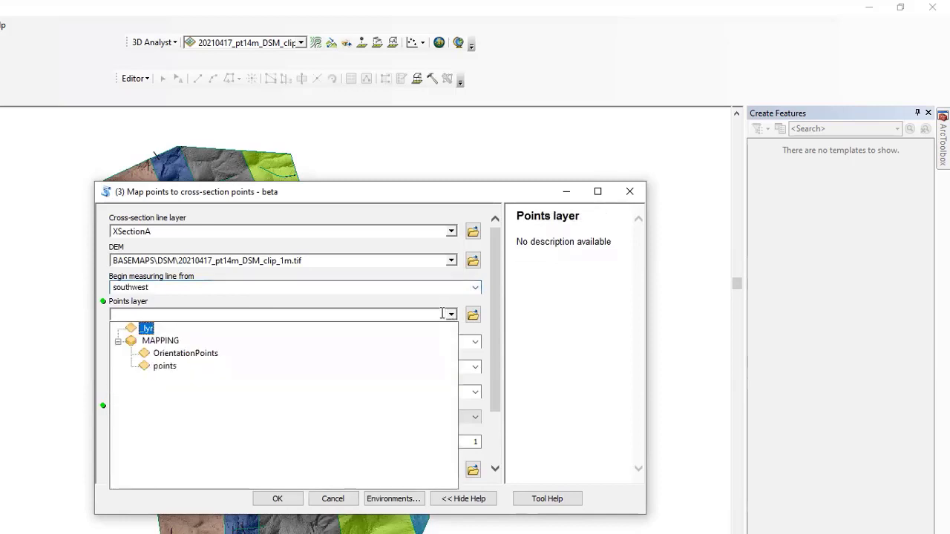
left_click(165, 366)
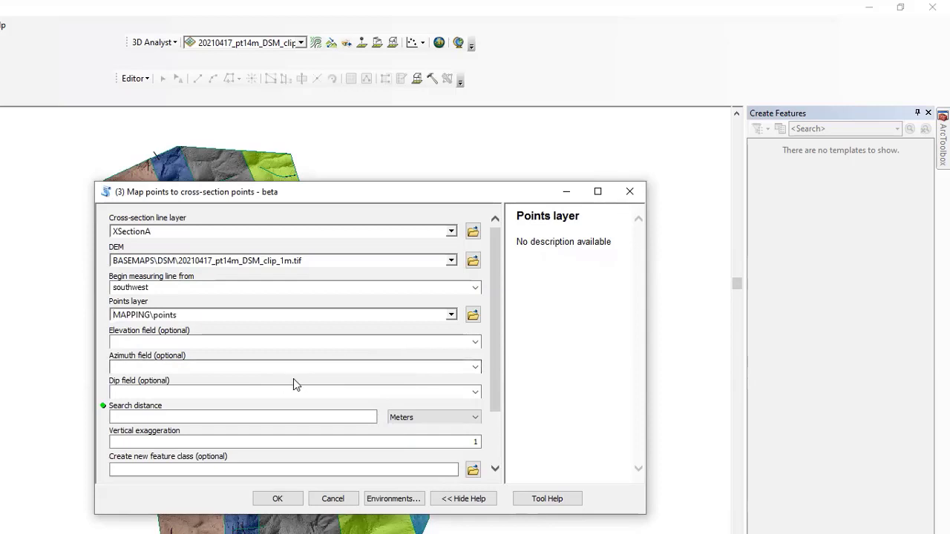
left_click(475, 367)
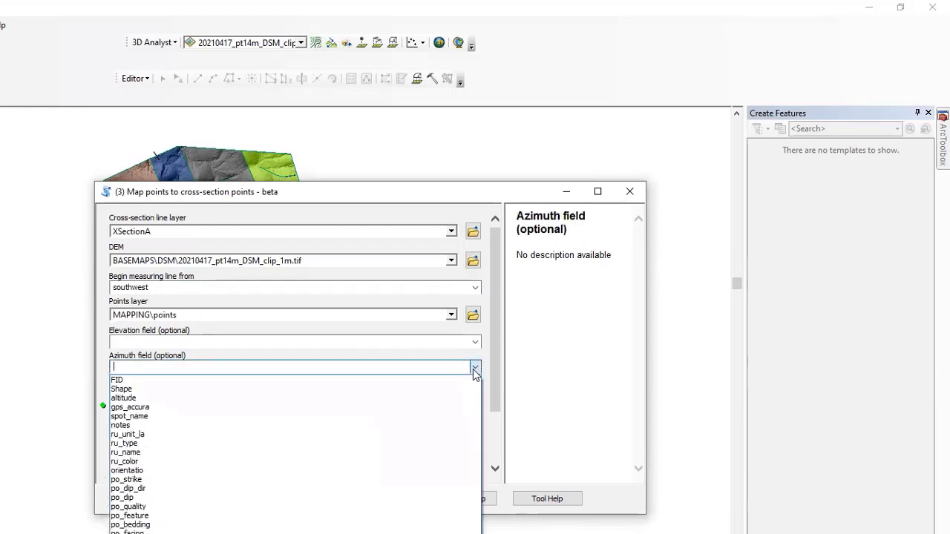
left_click(190, 490)
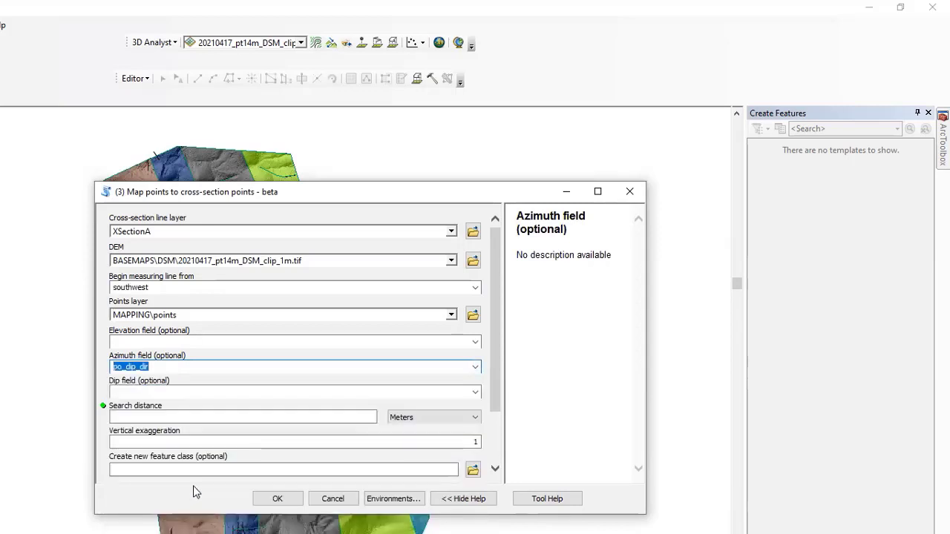
left_click(474, 392)
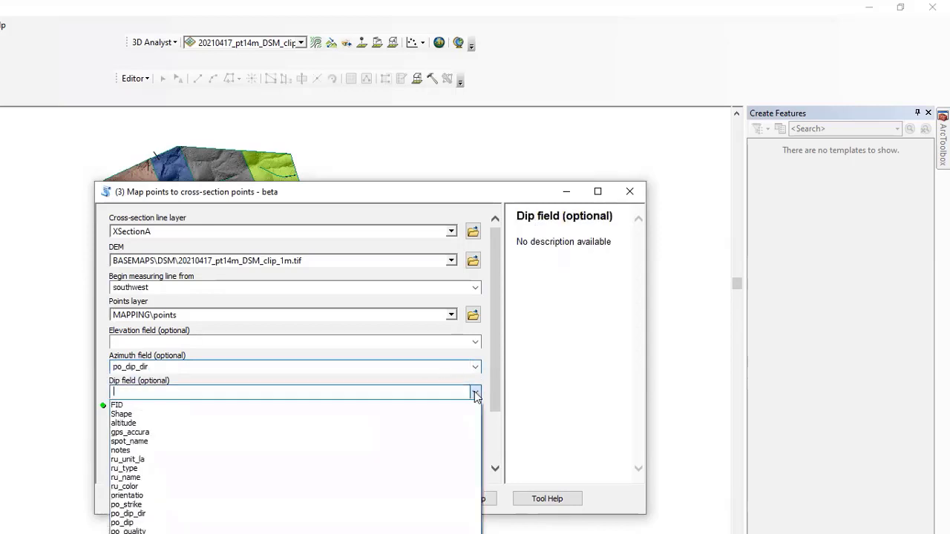
left_click(206, 522)
left_click(375, 416)
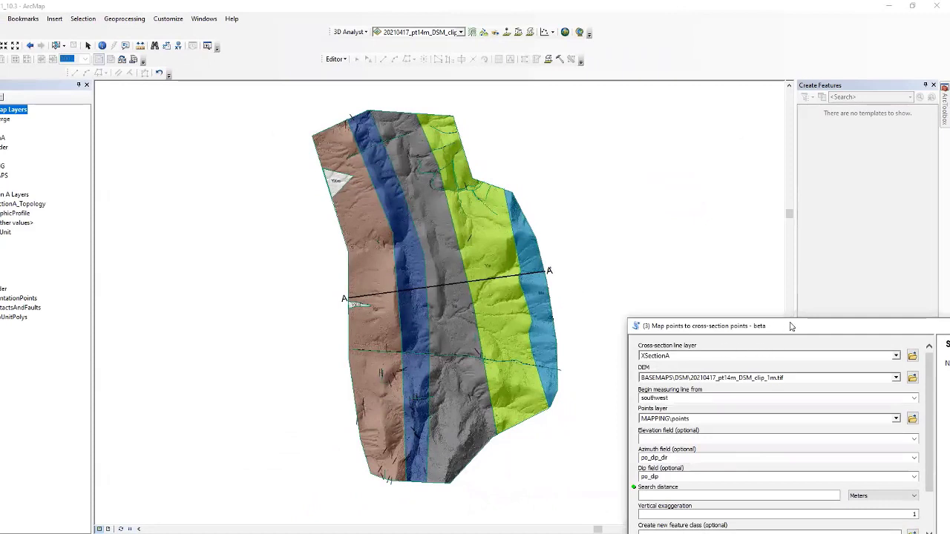
Set search distance 500 and output DipsProjected in ArnettCreek.gdb, added to Cross Section A Layers.
left_click_drag(790, 326, 370, 133)
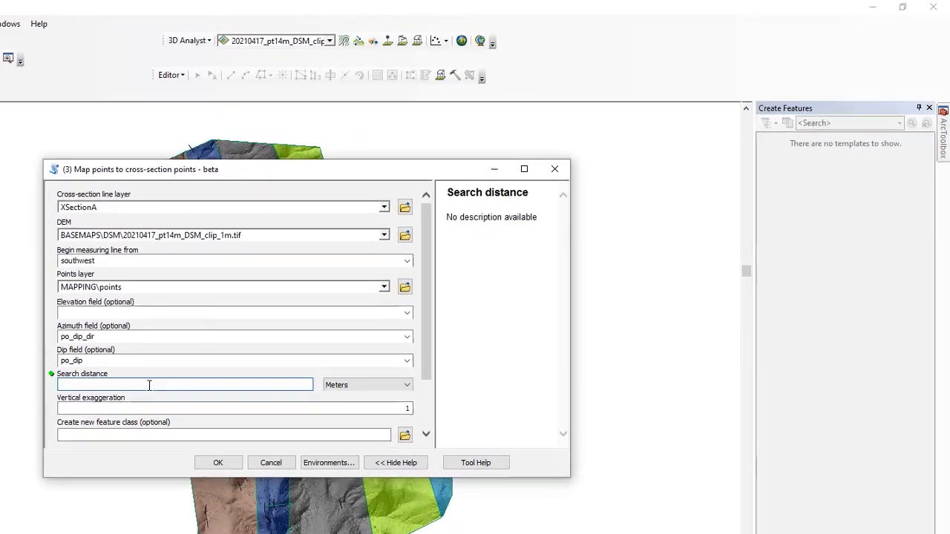
type("500")
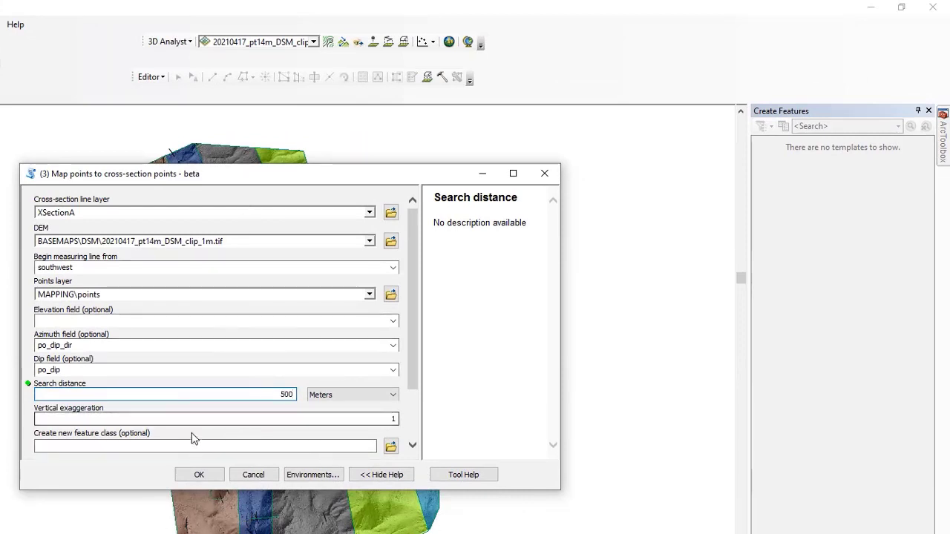
scroll(244, 439, "down", 3)
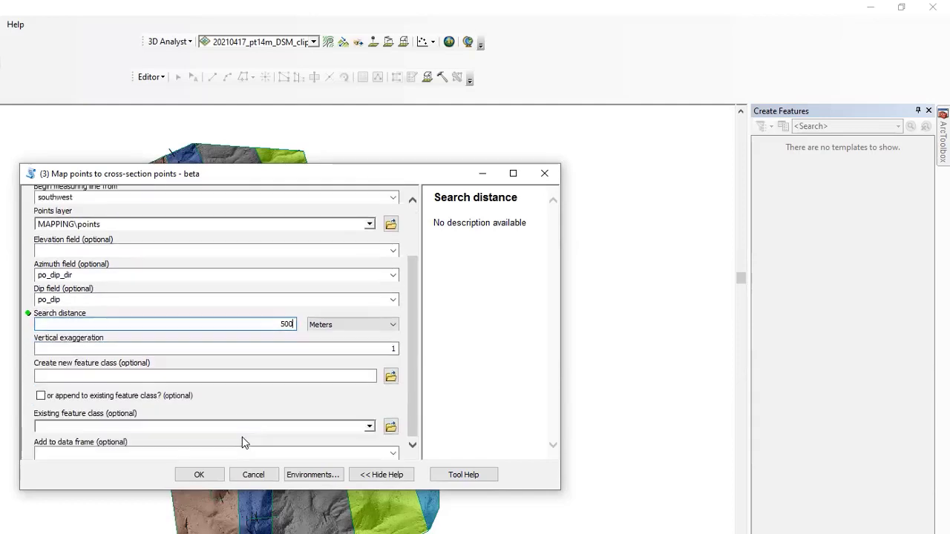
left_click(192, 376)
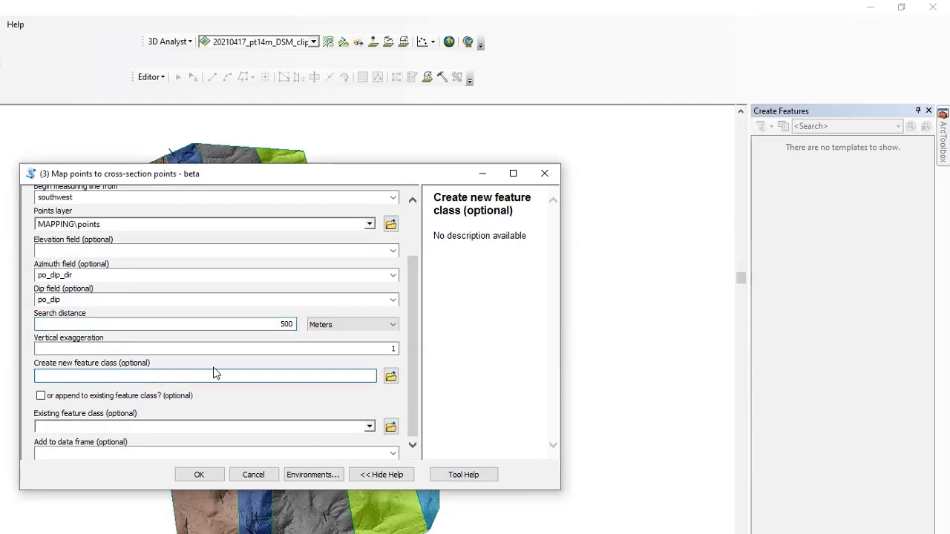
type("Dips")
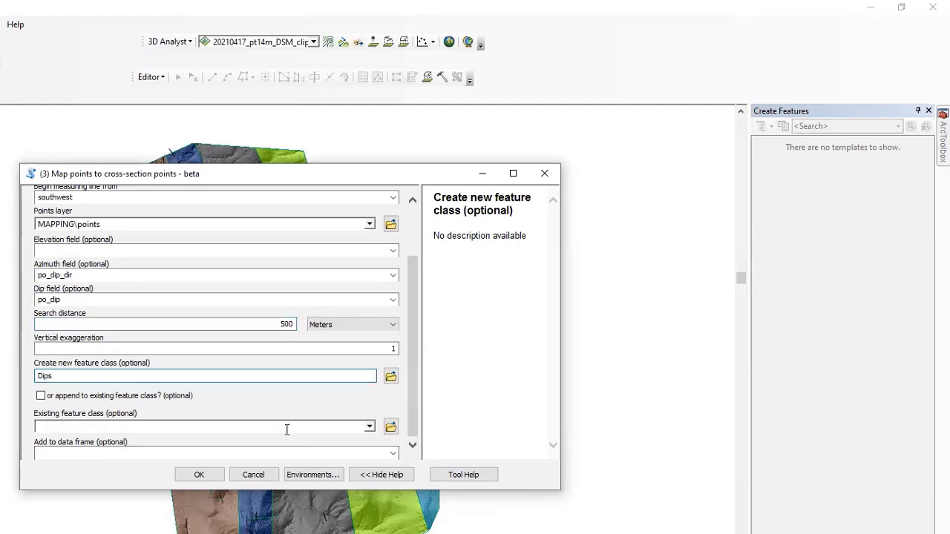
left_click(392, 452)
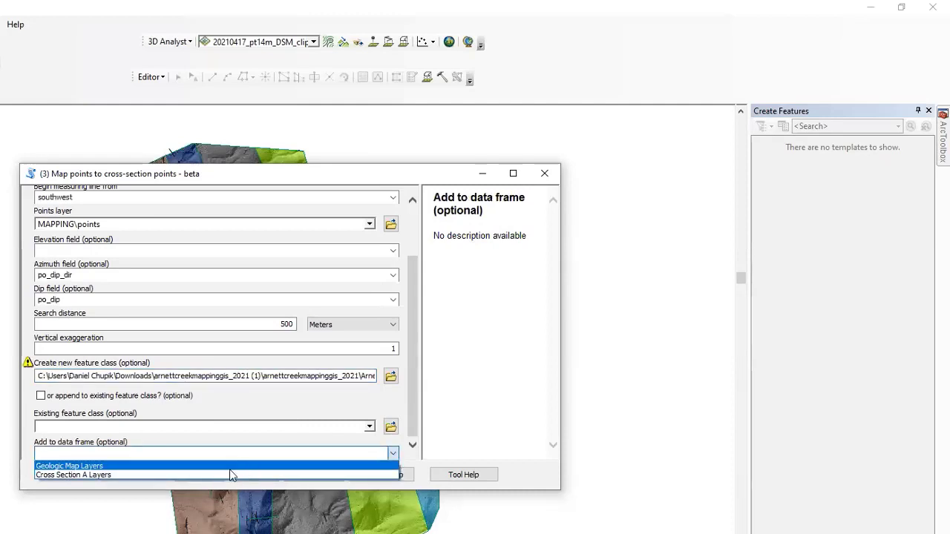
key("Escape")
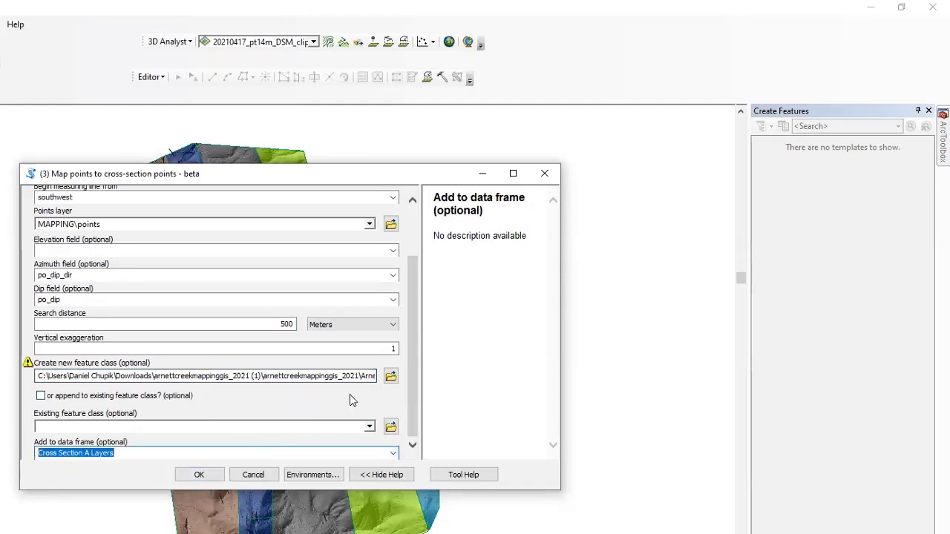
left_click(353, 376)
left_click_drag(352, 376, 451, 373)
left_click(371, 377)
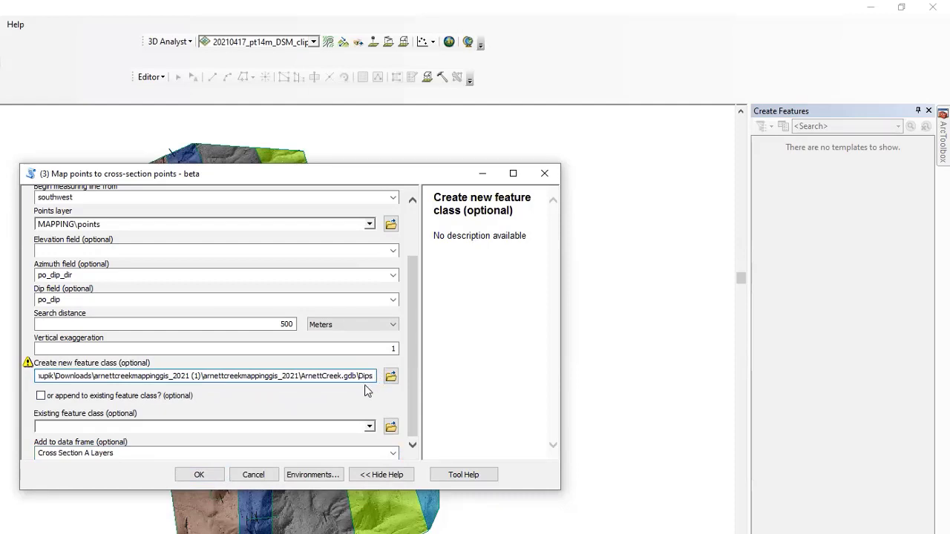
type("Projected")
left_click(285, 407)
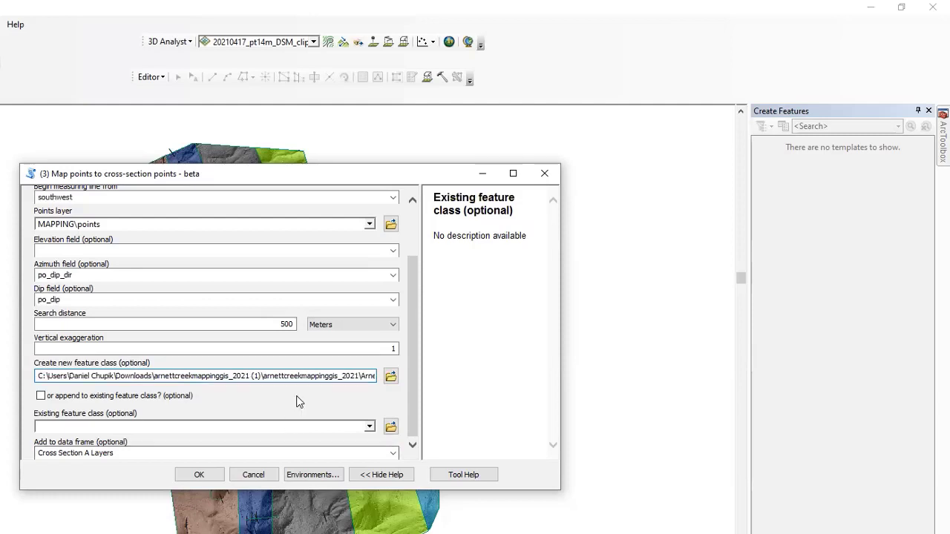
Run the point projection tool and close the completion message.
left_click(213, 473)
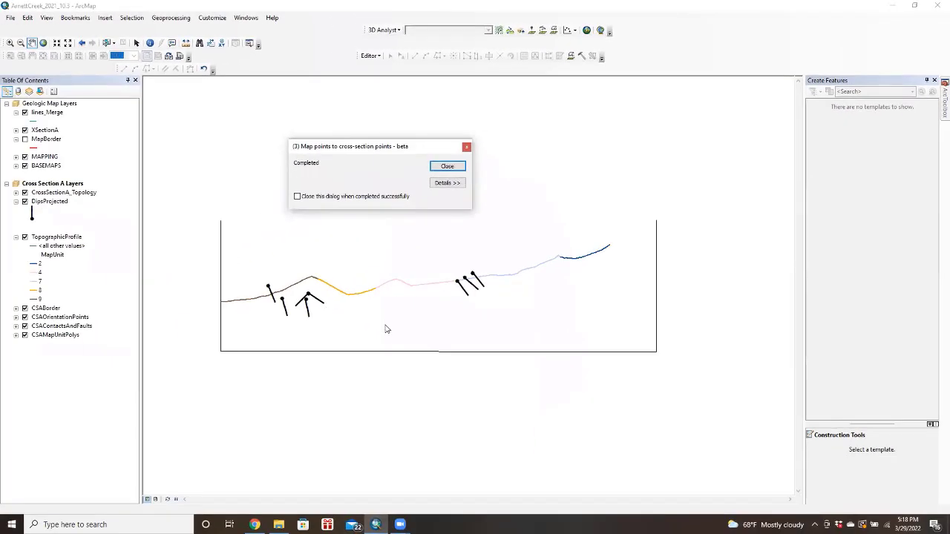
left_click(448, 166)
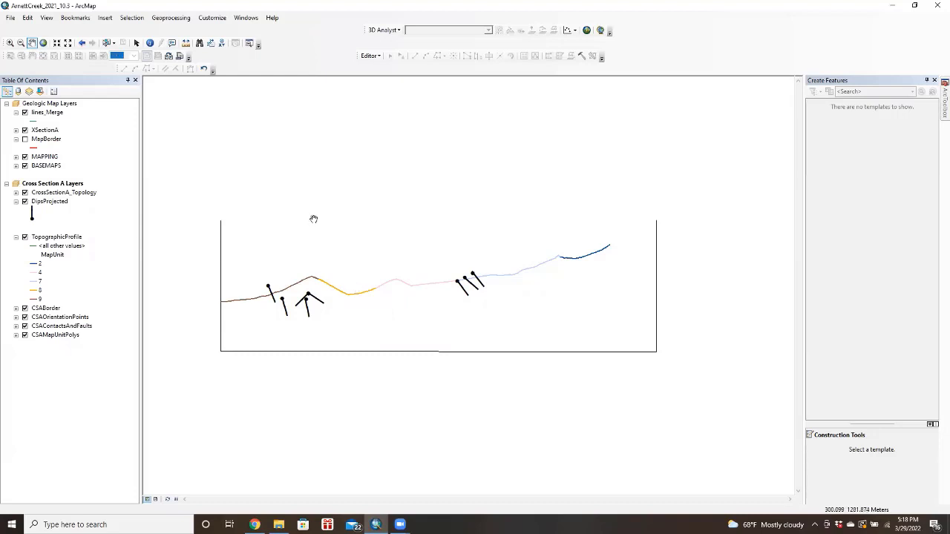
scroll(334, 240, "up", 1)
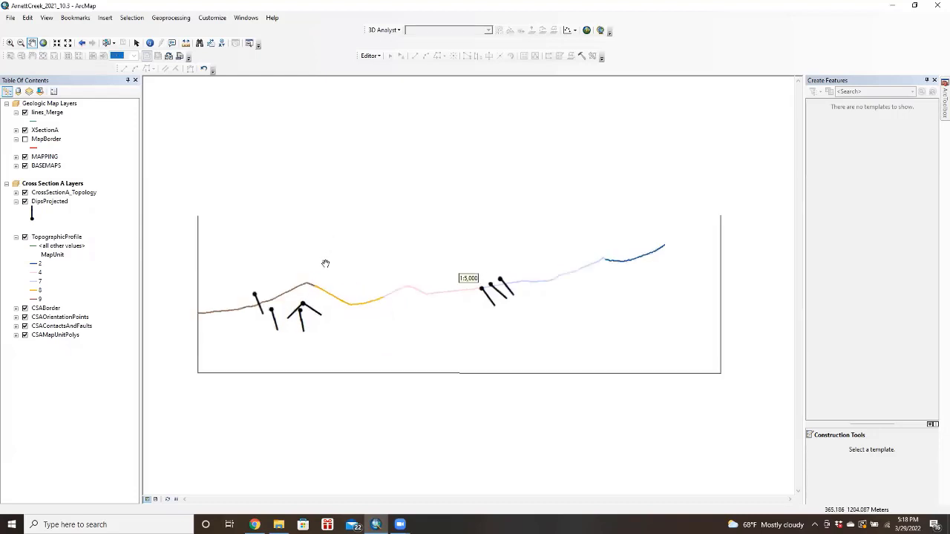
right_click(65, 106)
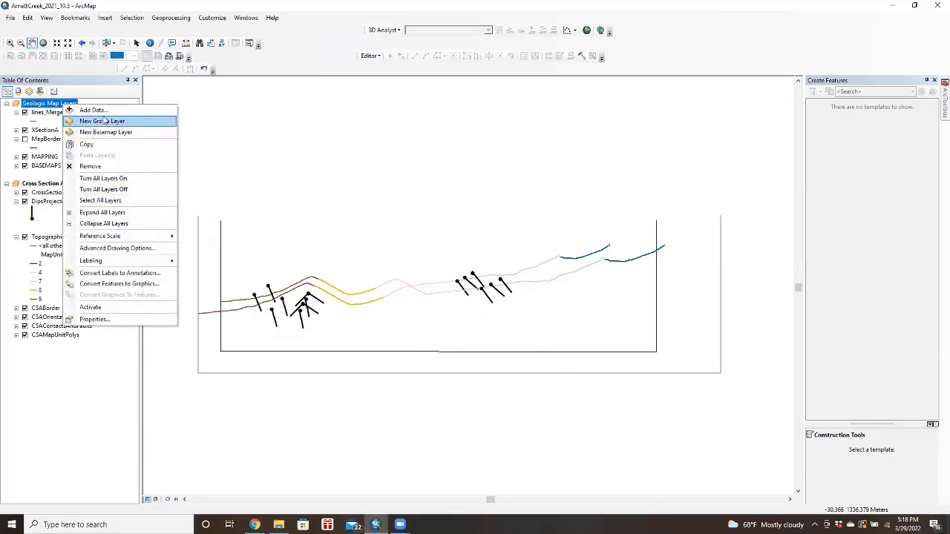
left_click(108, 308)
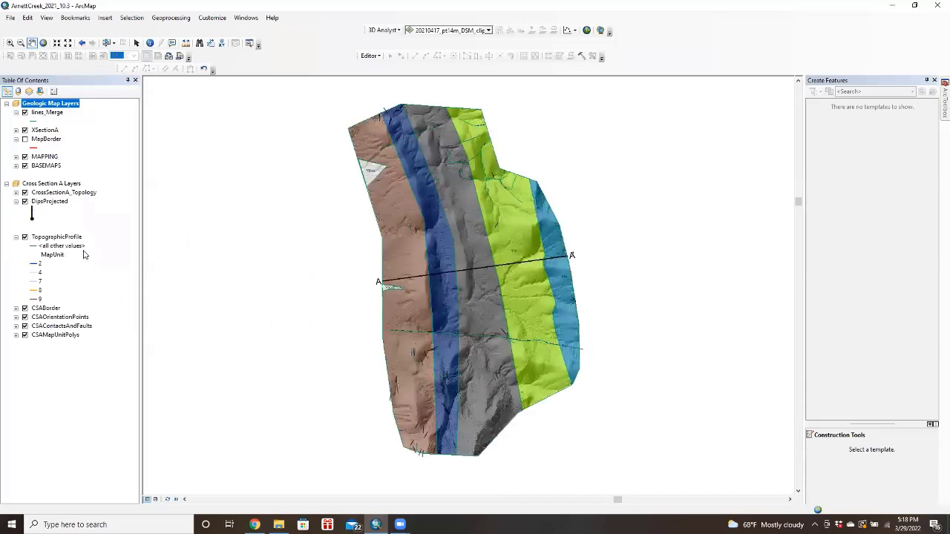
right_click(66, 183)
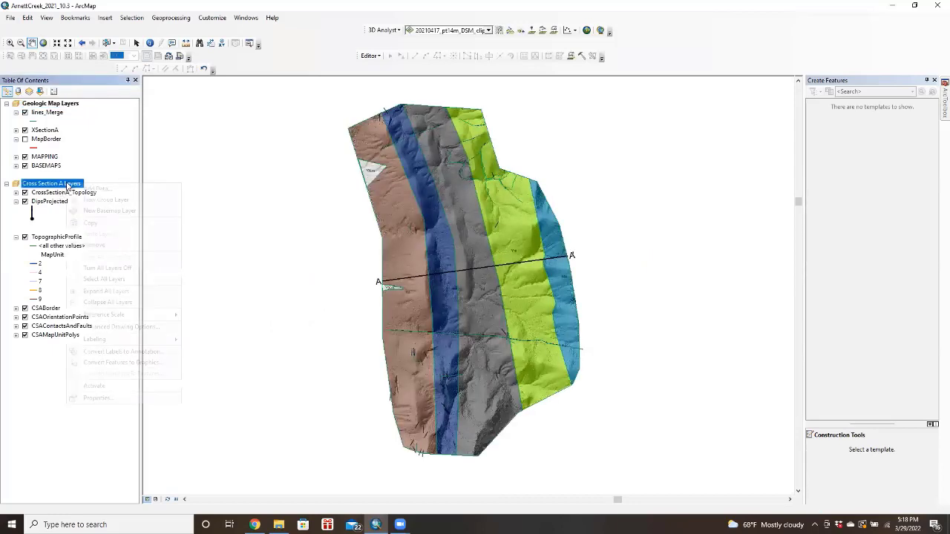
left_click(109, 386)
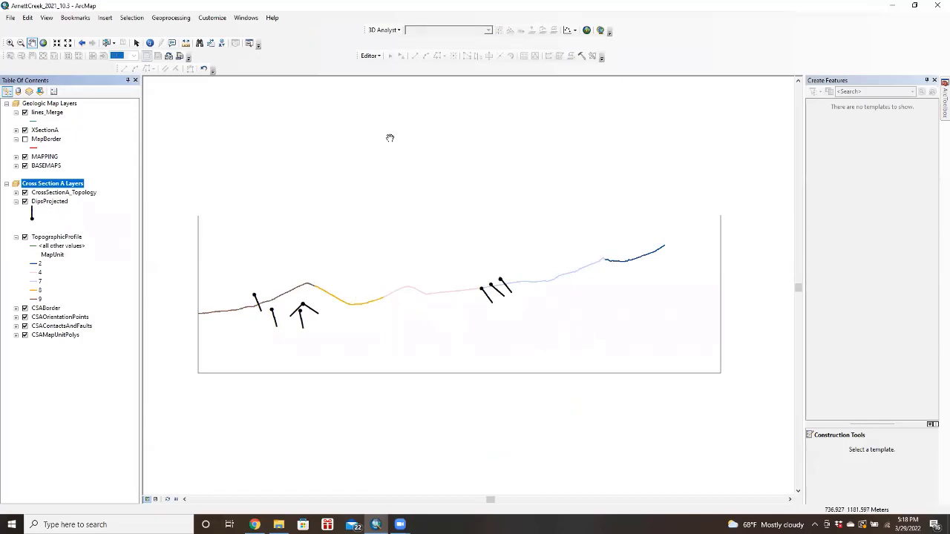
Start an edit session on the cross-section layers, accepting the spatial reference warning.
left_click(371, 56)
left_click(388, 66)
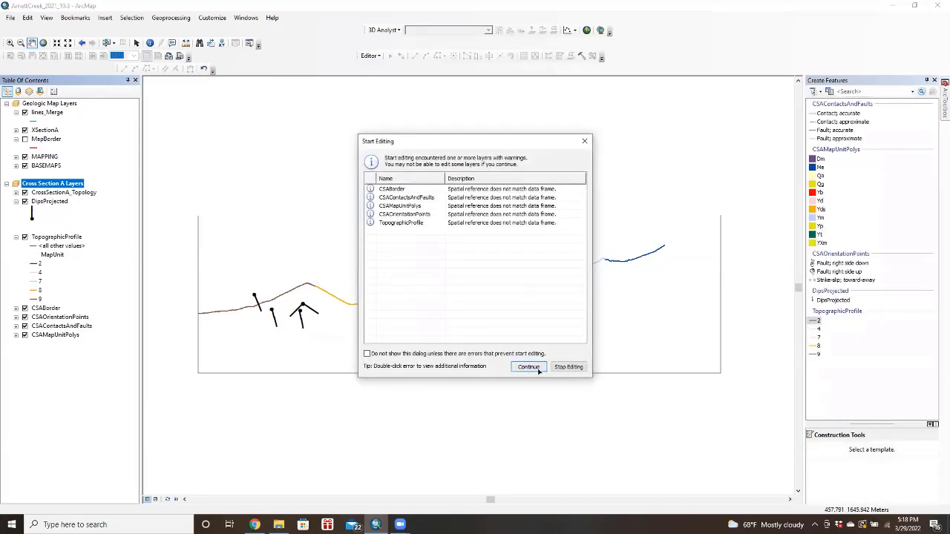
left_click(540, 372)
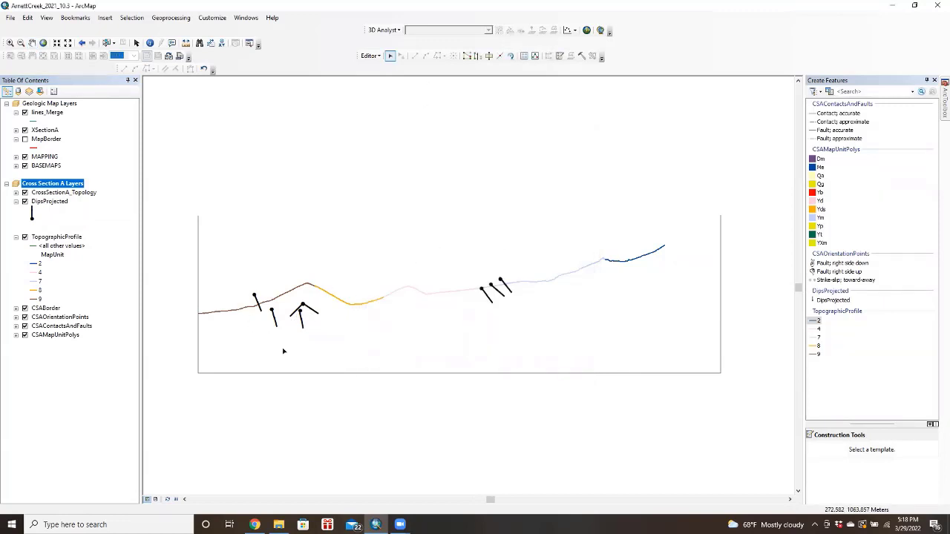
Delete the three overlapping dip symbols and the dip symbol near the profile's left end.
left_click_drag(302, 293, 292, 343)
right_click(302, 308)
left_click(343, 335)
left_click_drag(270, 331, 276, 327)
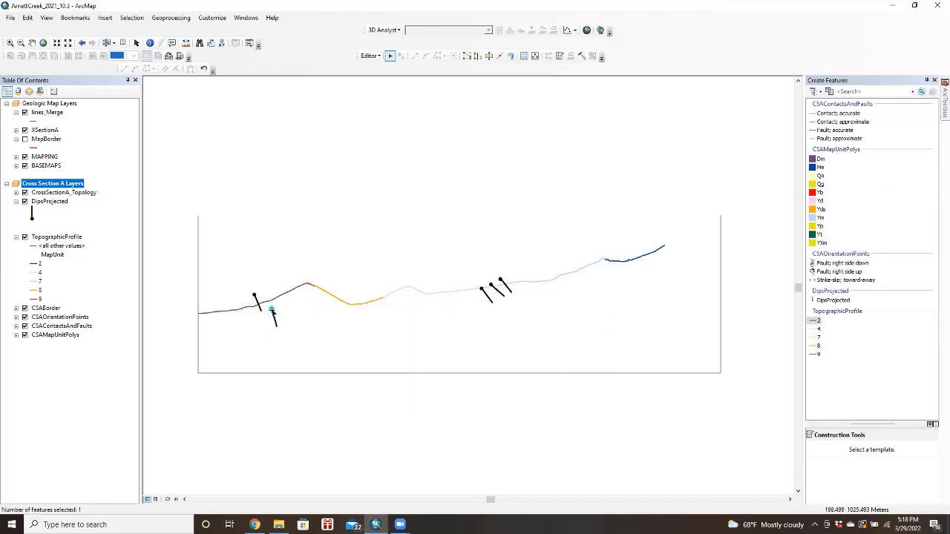
right_click(272, 310)
left_click(310, 341)
Drag the dip symbol left of the ridge onto the crest, then review the whole profile.
scroll(262, 284, "up", 2)
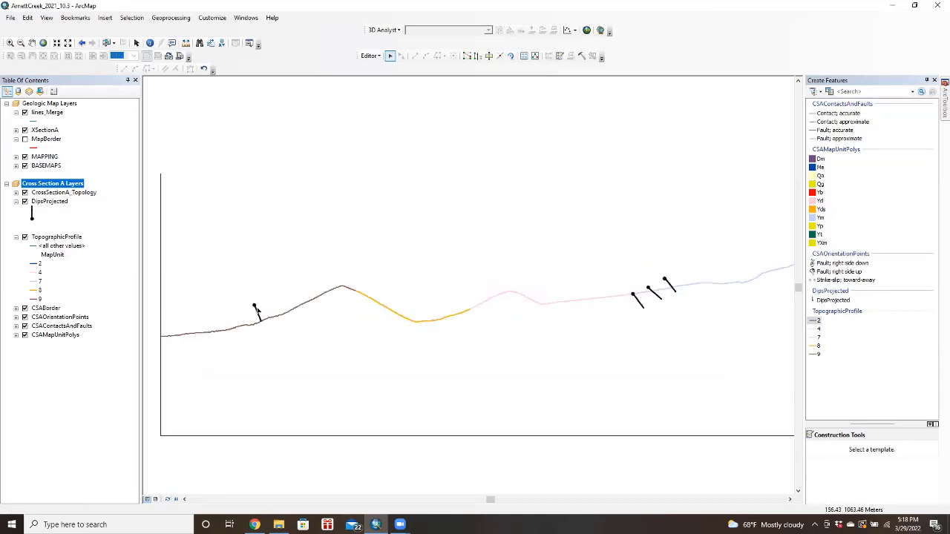
left_click(256, 313)
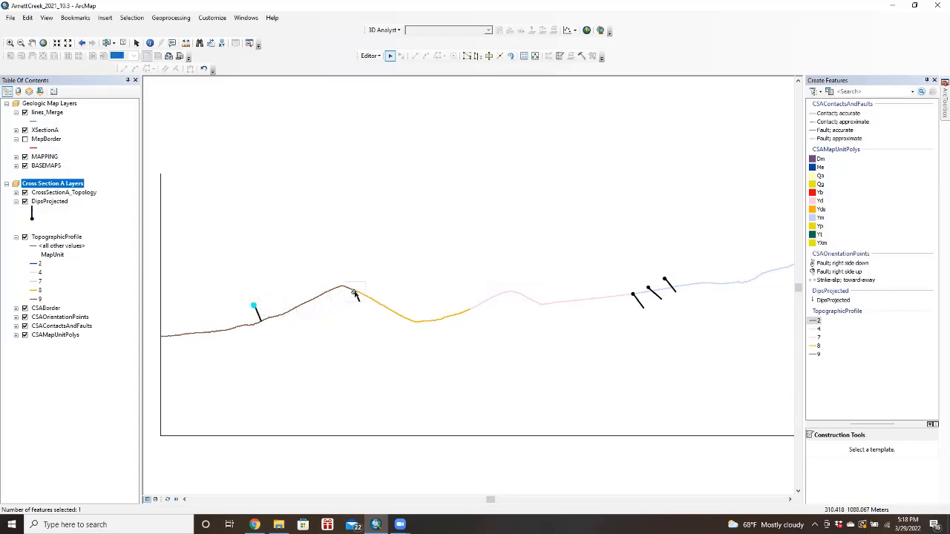
left_click_drag(355, 293, 355, 294)
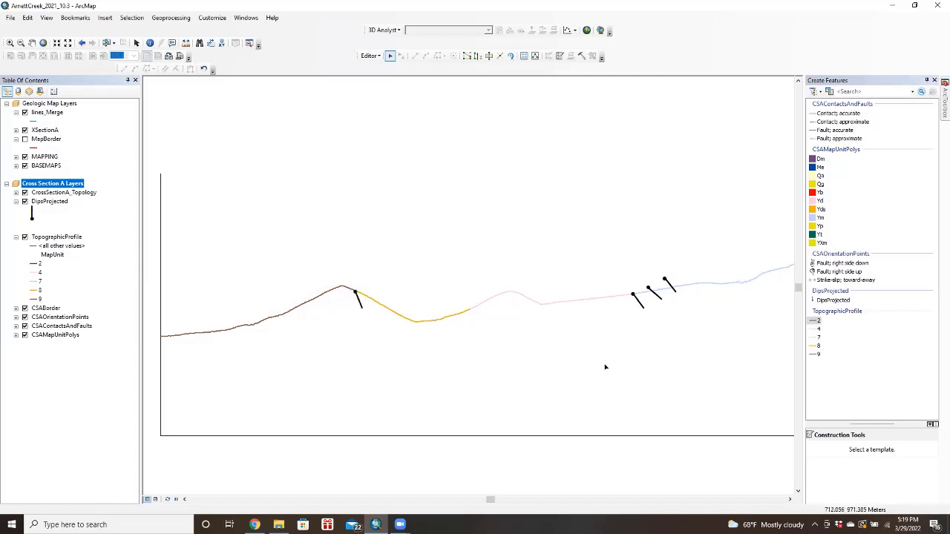
left_click_drag(605, 366, 494, 361)
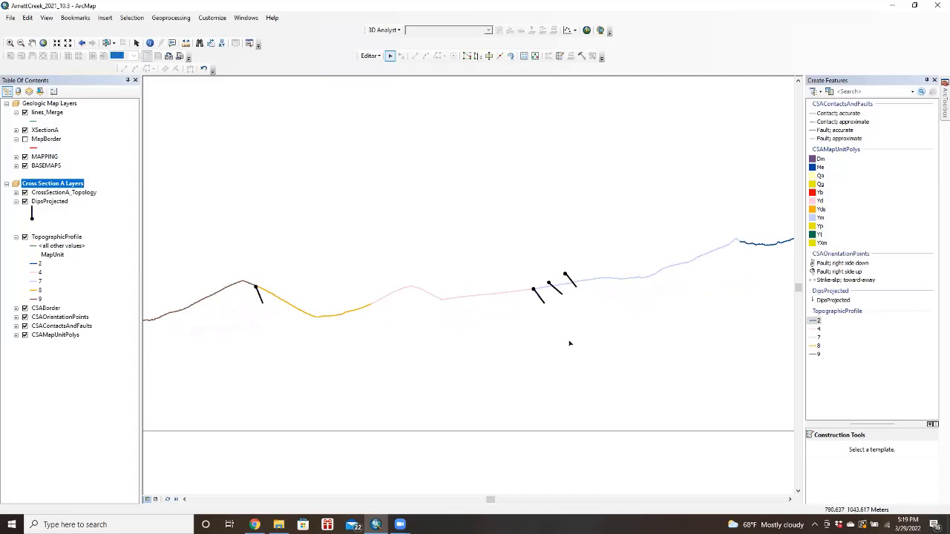
left_click_drag(637, 374, 558, 383)
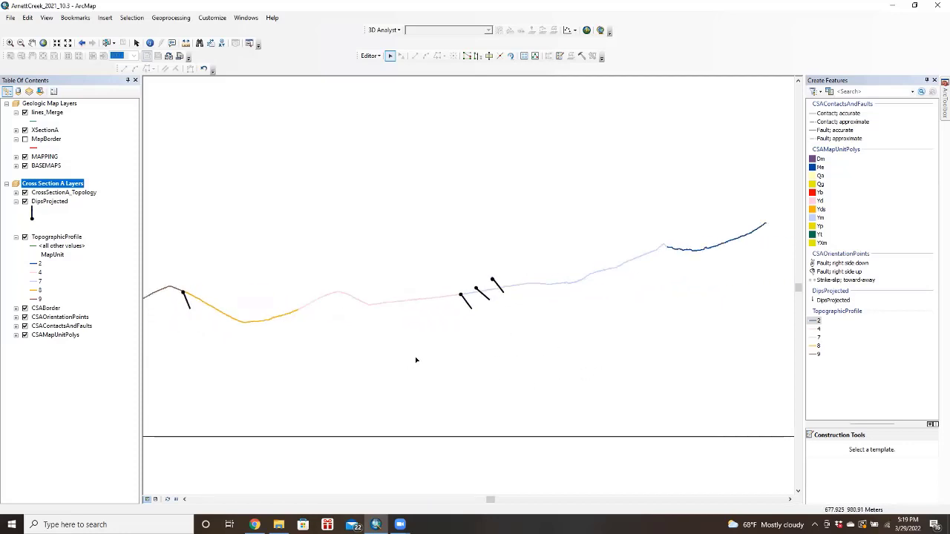
left_click_drag(357, 368, 433, 341)
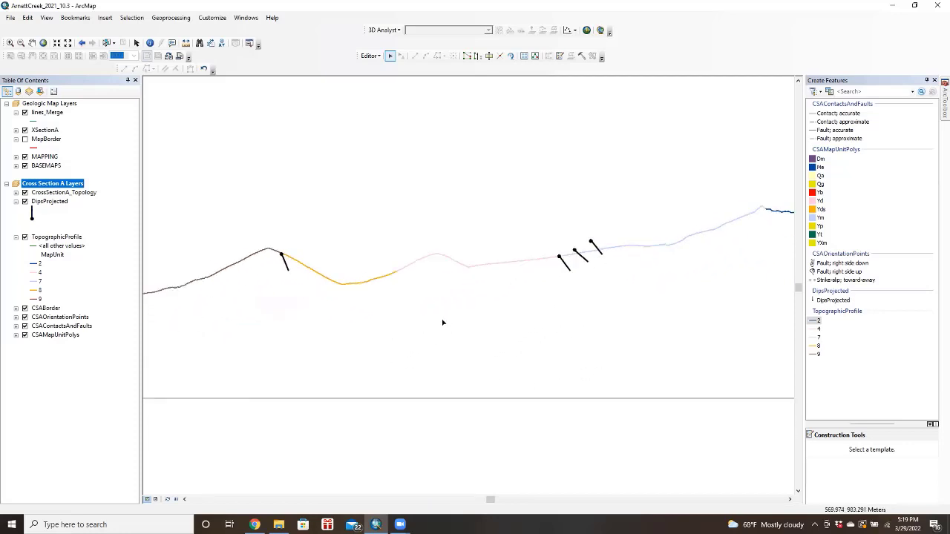
scroll(443, 322, "up", 3)
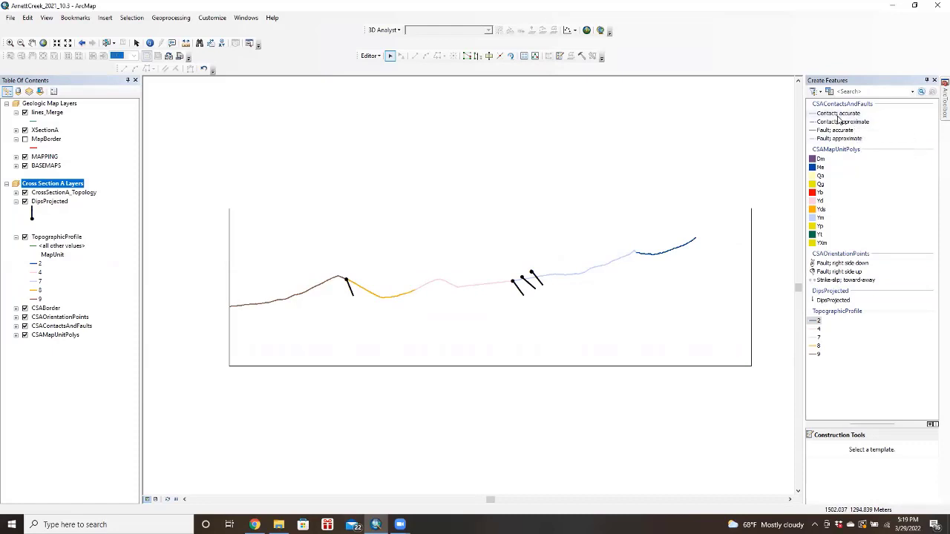
Draw an approximate contact line from the ridge crest down to the section base line.
left_click(843, 122)
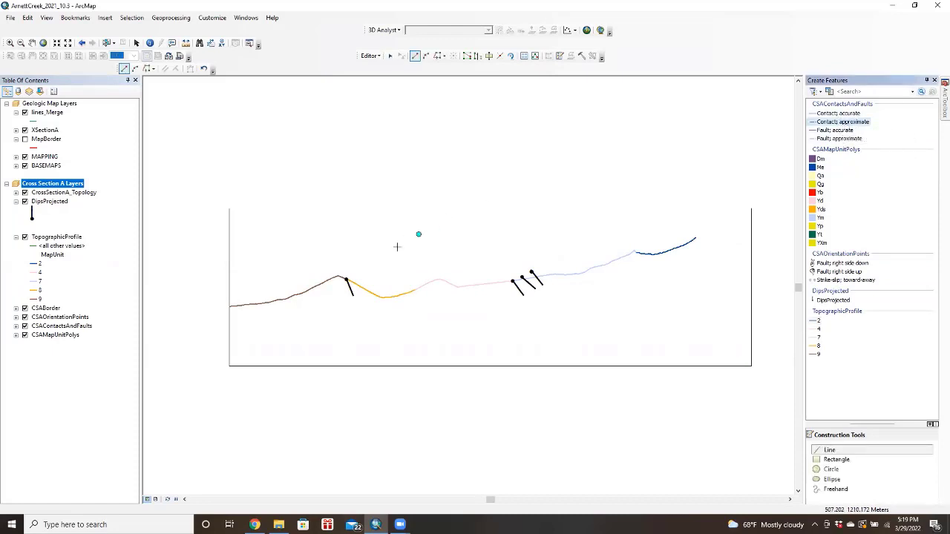
left_click(346, 279)
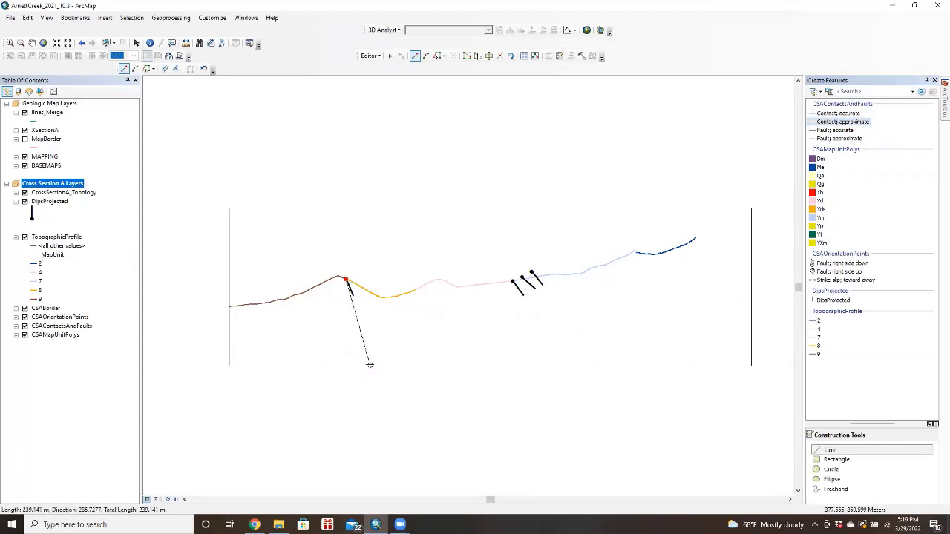
scroll(367, 364, "up", 2)
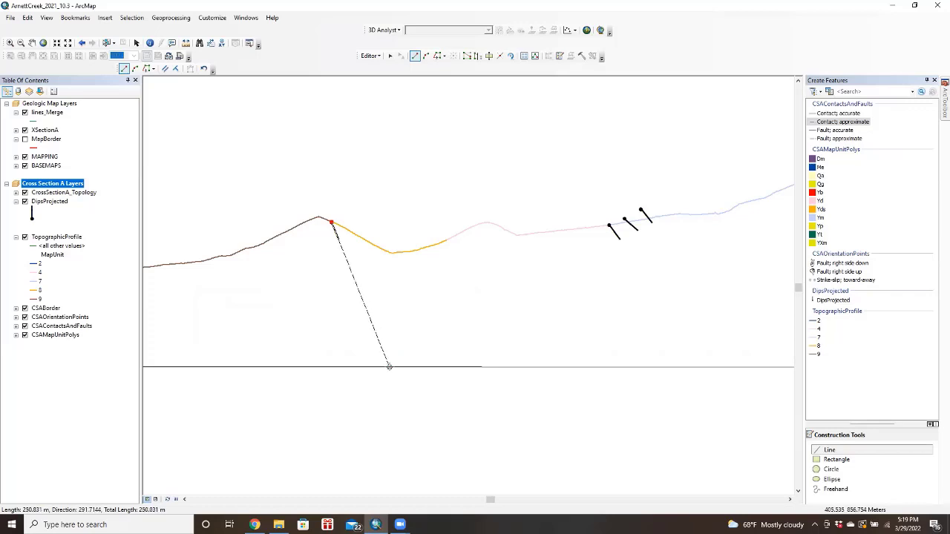
double_click(389, 365)
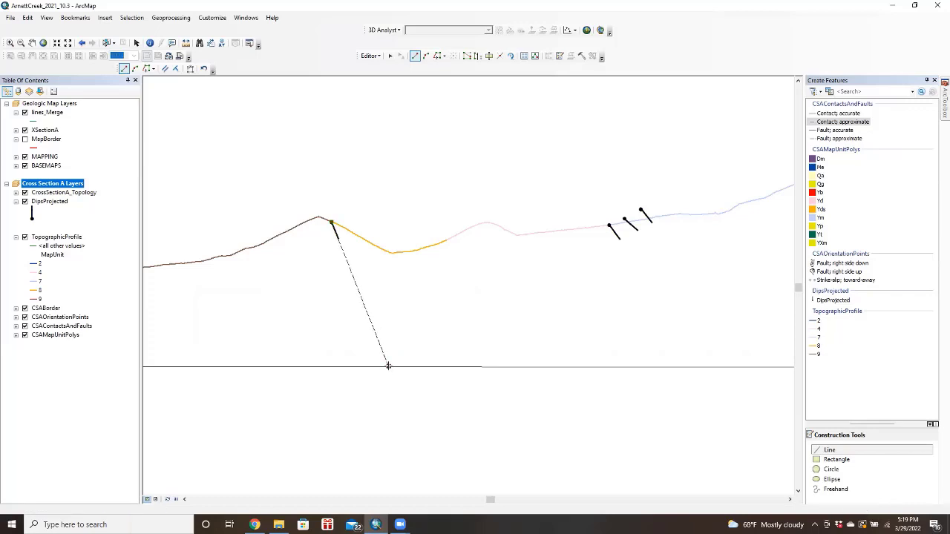
left_click(388, 365)
right_click(357, 363)
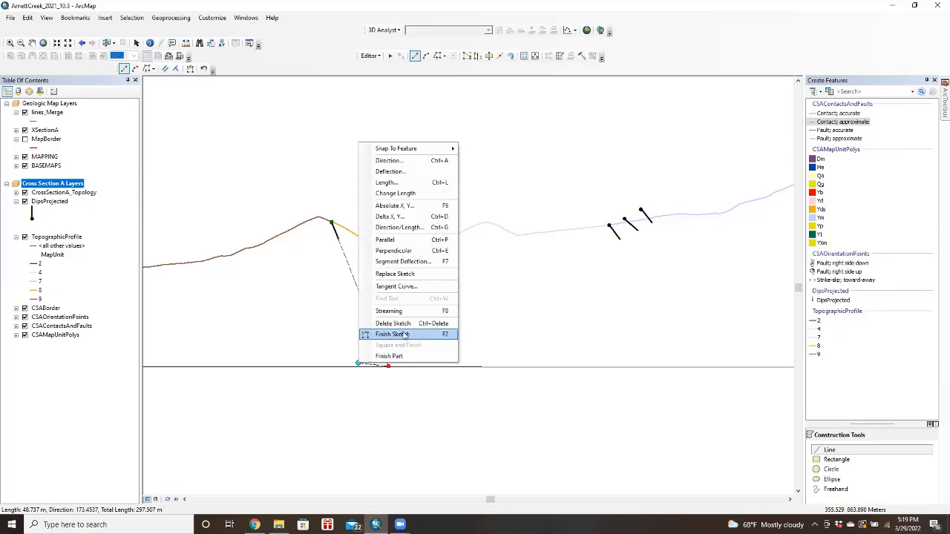
left_click(405, 335)
scroll(382, 364, "down", 2)
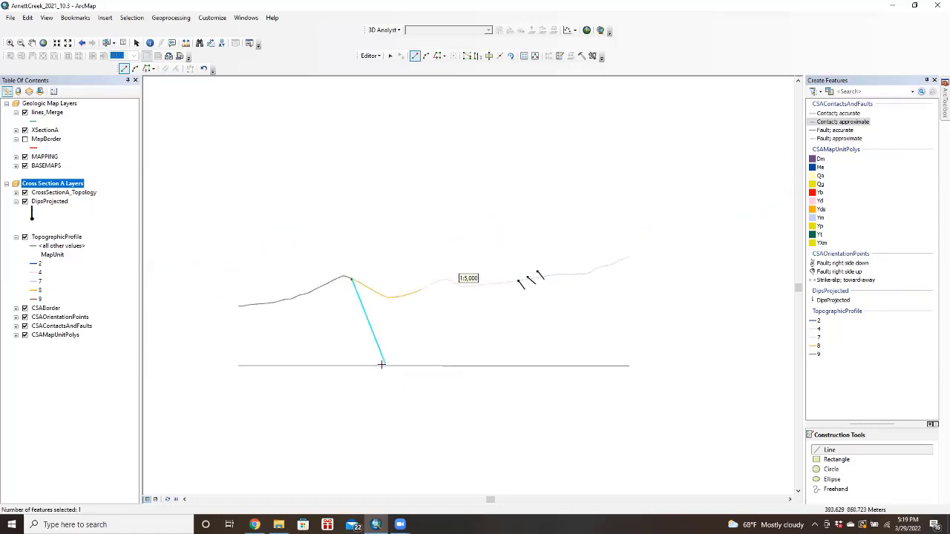
left_click_drag(322, 322, 390, 320)
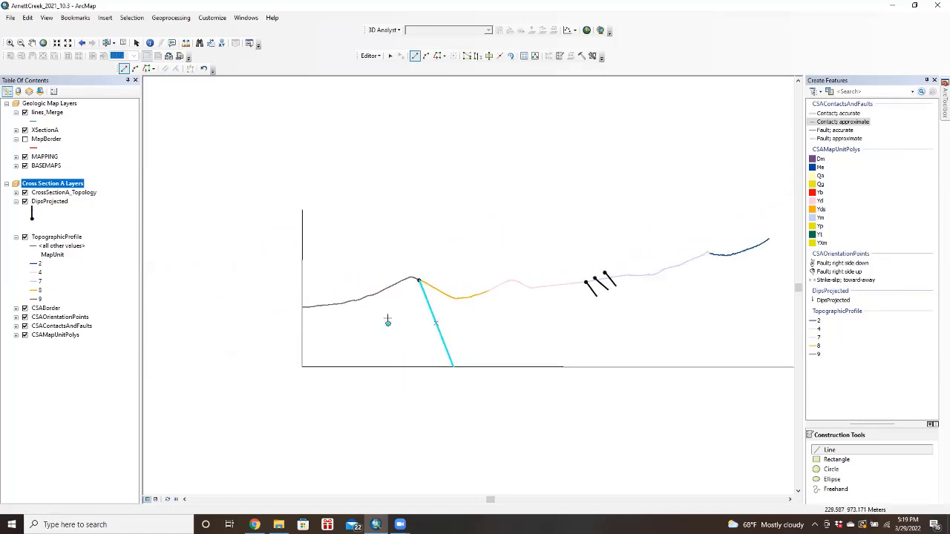
Split the section base line where the new contact meets it.
left_click(390, 57)
left_click(365, 299)
left_click(388, 366)
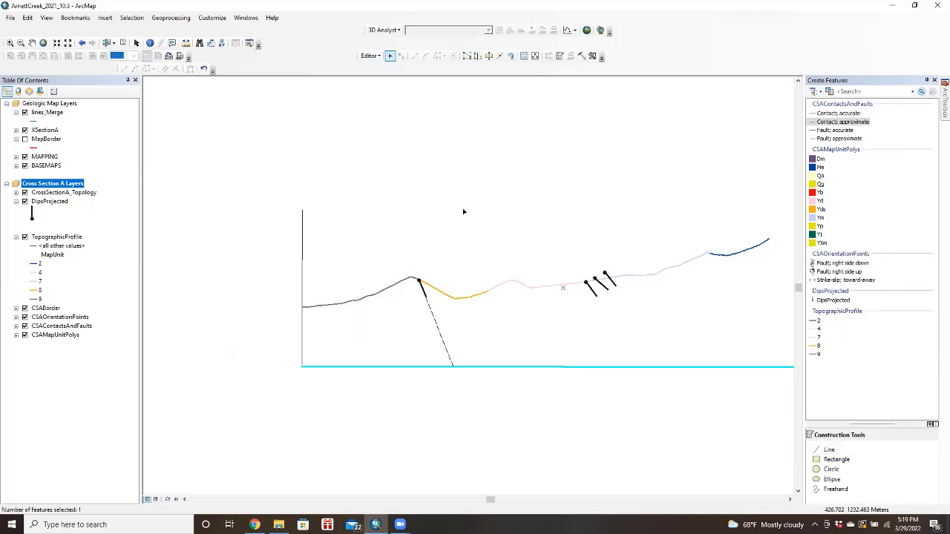
left_click(500, 57)
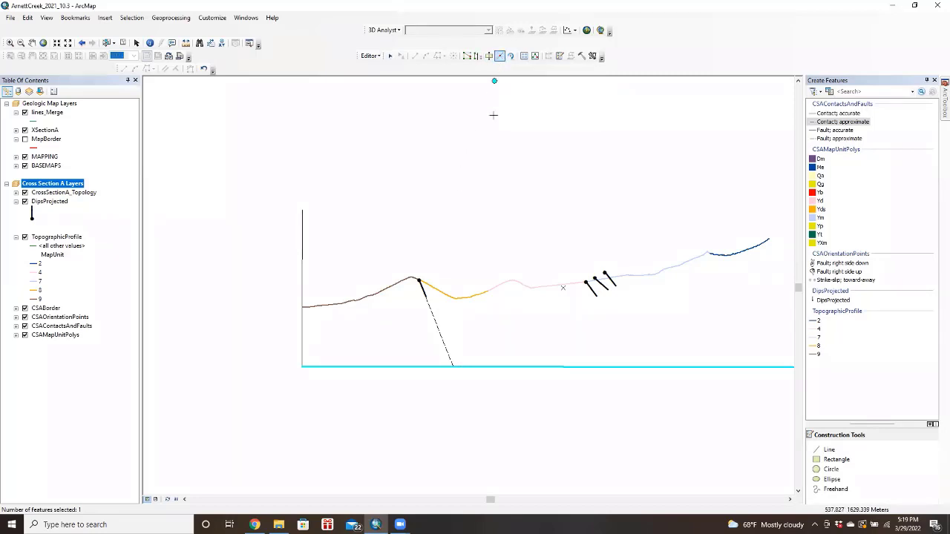
left_click(453, 366)
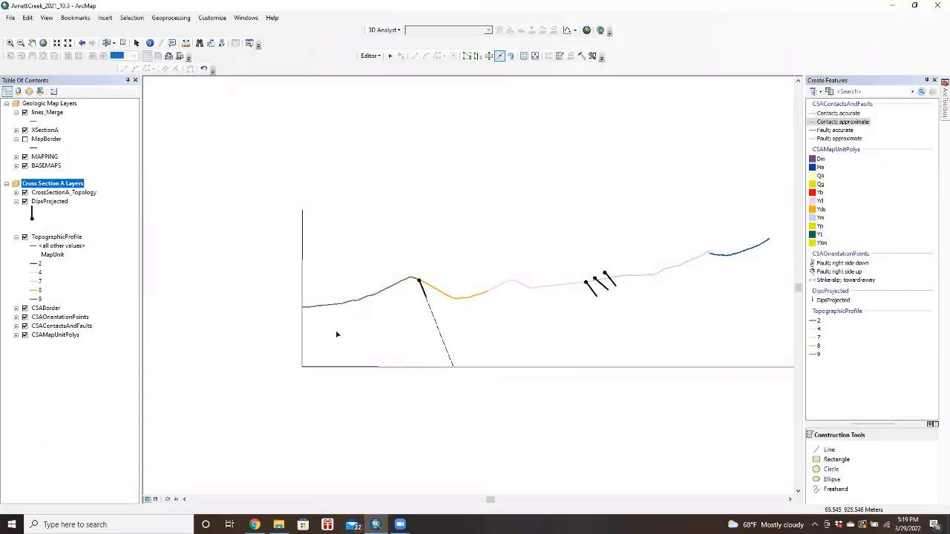
left_click_drag(338, 326, 290, 354)
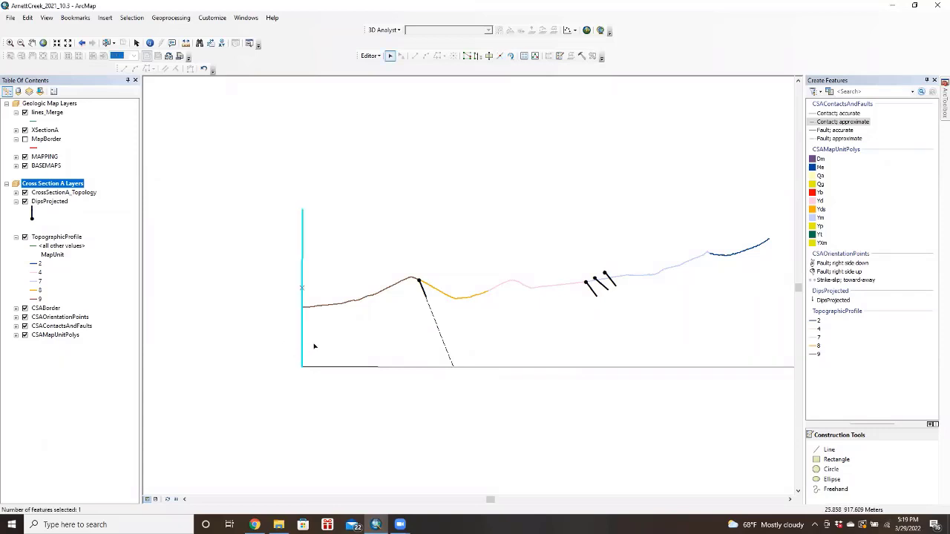
left_click(500, 55)
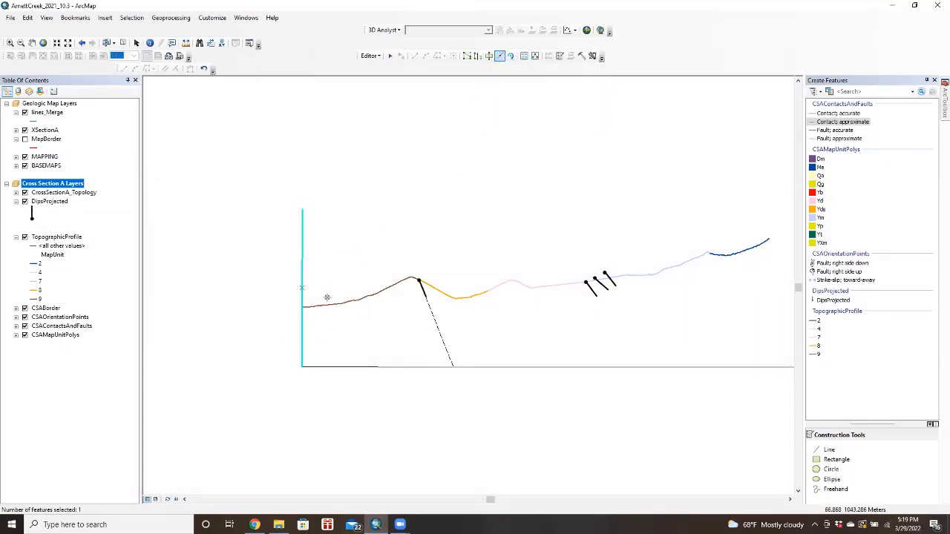
Select the left profile segment, left edge, left base segment and new contact as boundaries.
key("Delete")
key("ctrl+z")
left_click(347, 302)
left_click_drag(333, 335, 298, 343)
left_click(364, 366, "shift")
left_click(443, 337, "shift")
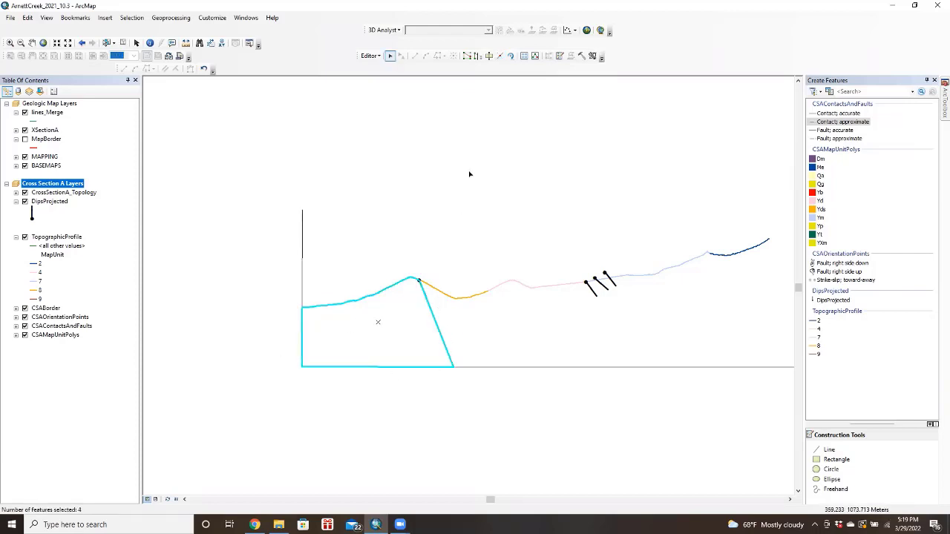
Construct a polygon from those lines with the Yp template and cluster tolerance 0, then select it.
left_click(590, 58)
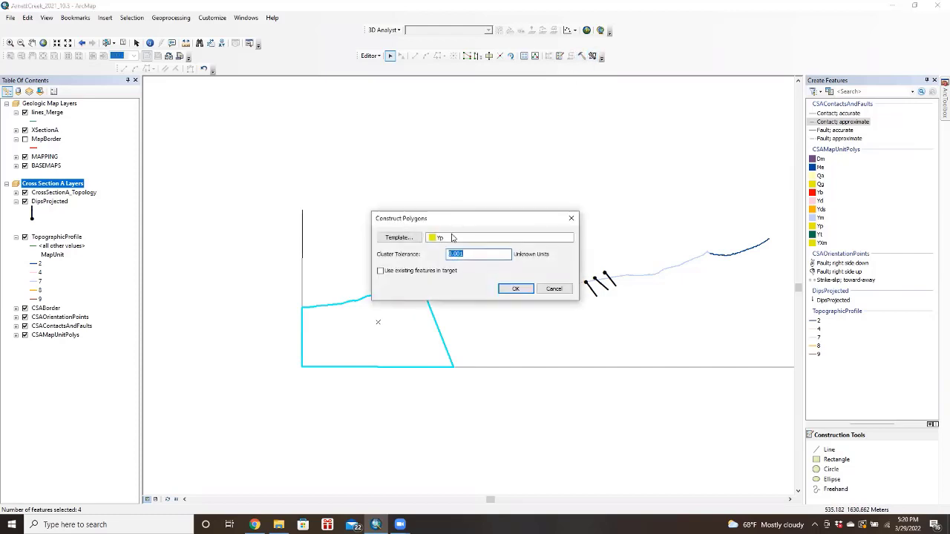
left_click(414, 238)
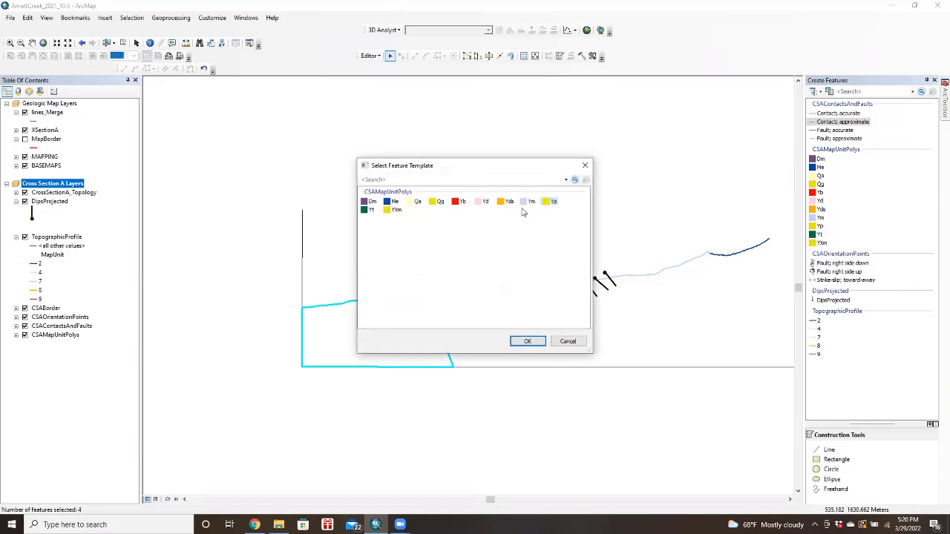
left_click(553, 202)
left_click(528, 341)
left_click_drag(511, 255, 432, 260)
type("0")
left_click(515, 289)
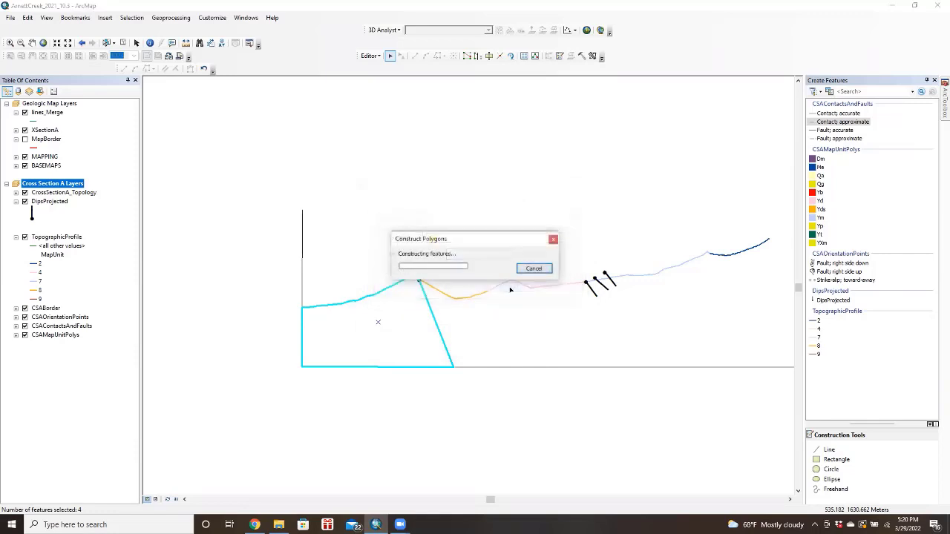
left_click(515, 394)
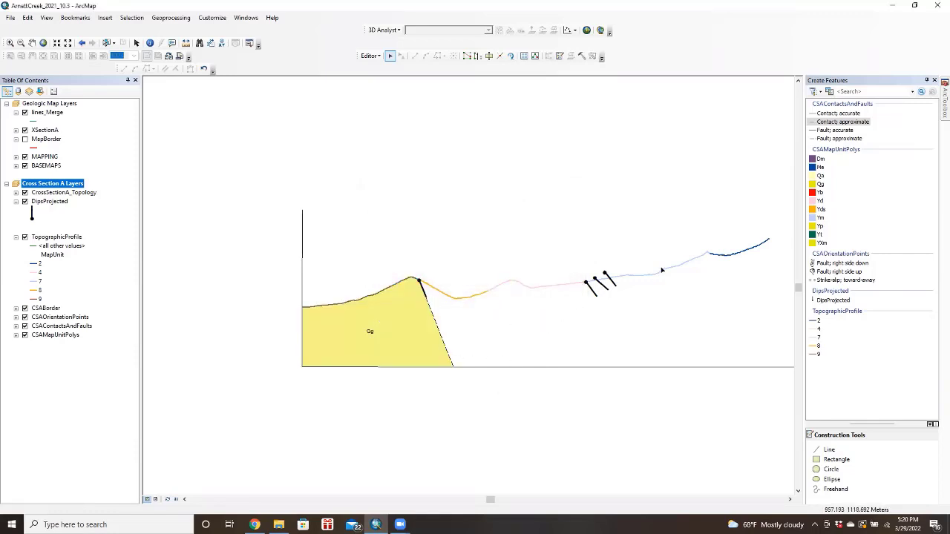
scroll(364, 331, "down", 1)
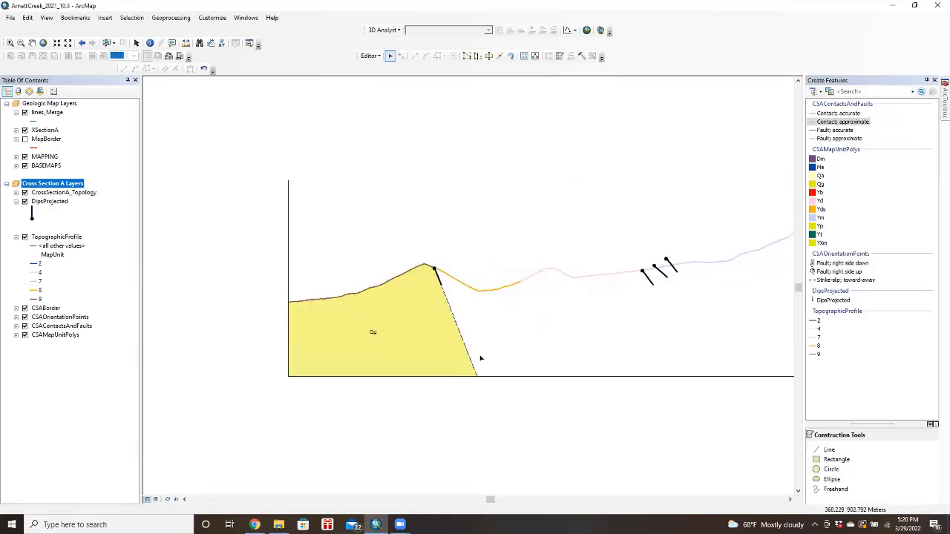
left_click_drag(507, 388, 348, 339)
left_click_drag(268, 271, 221, 298)
Set the left polygon's MapUnit attribute to Yp and apply its default attributes.
right_click(274, 286)
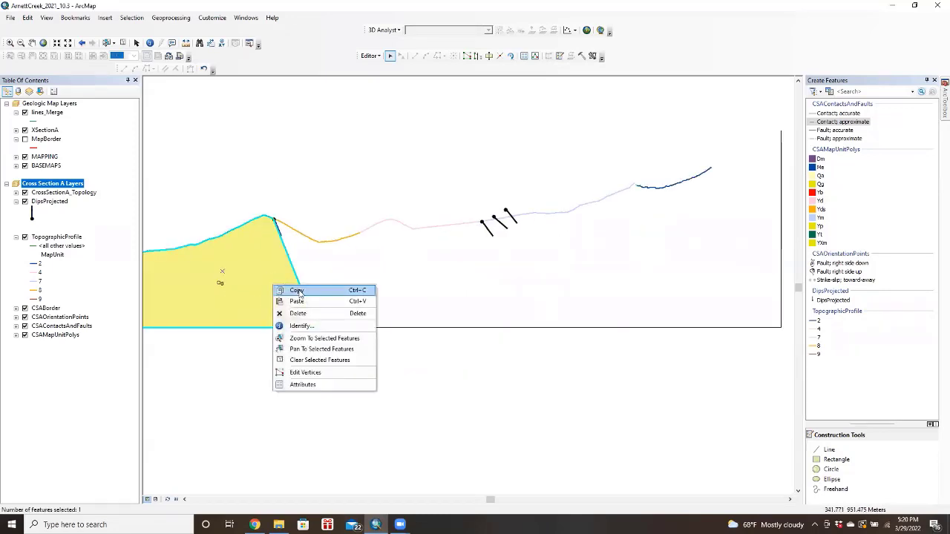
left_click(304, 384)
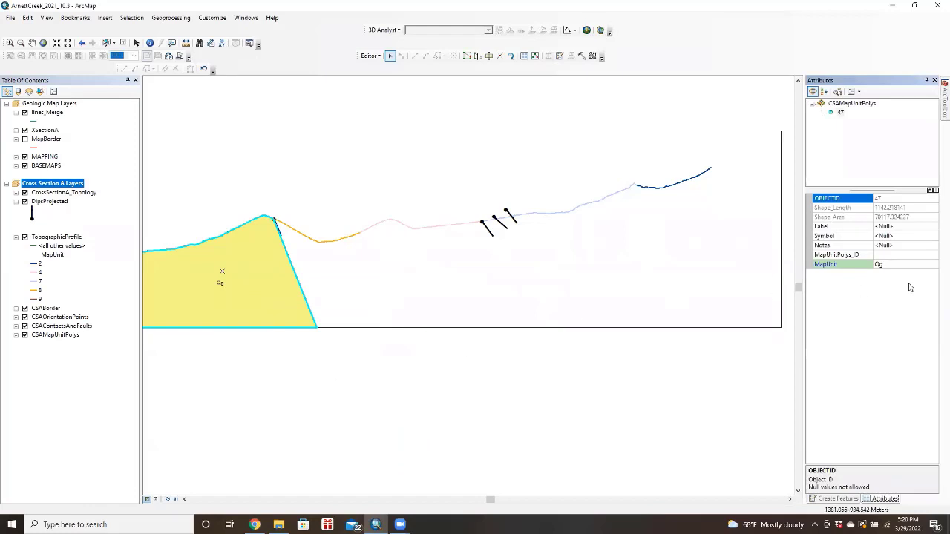
left_click(896, 265)
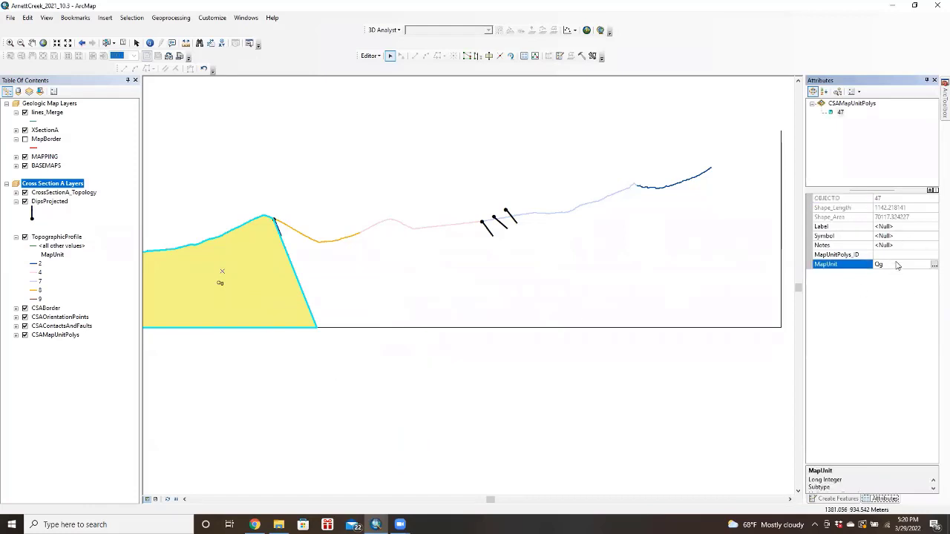
left_click(934, 265)
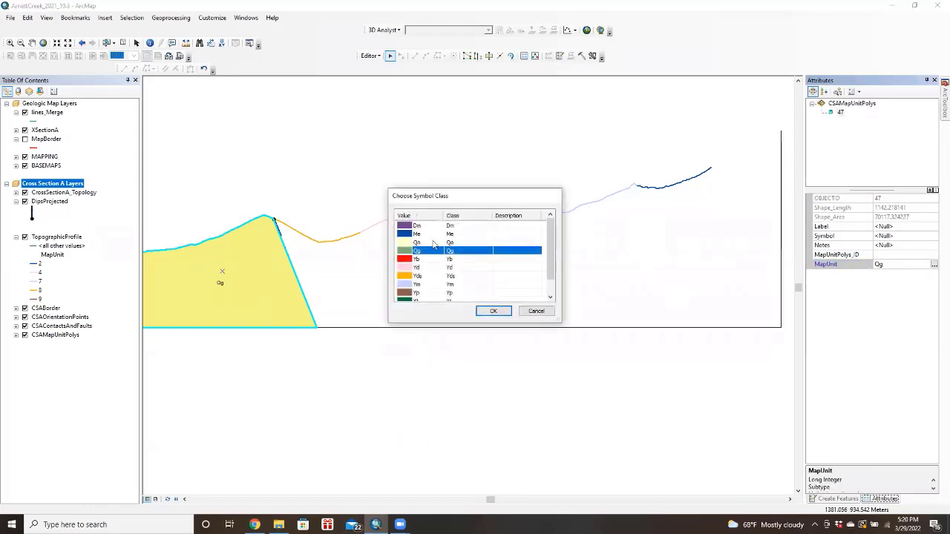
scroll(489, 271, "down", 1)
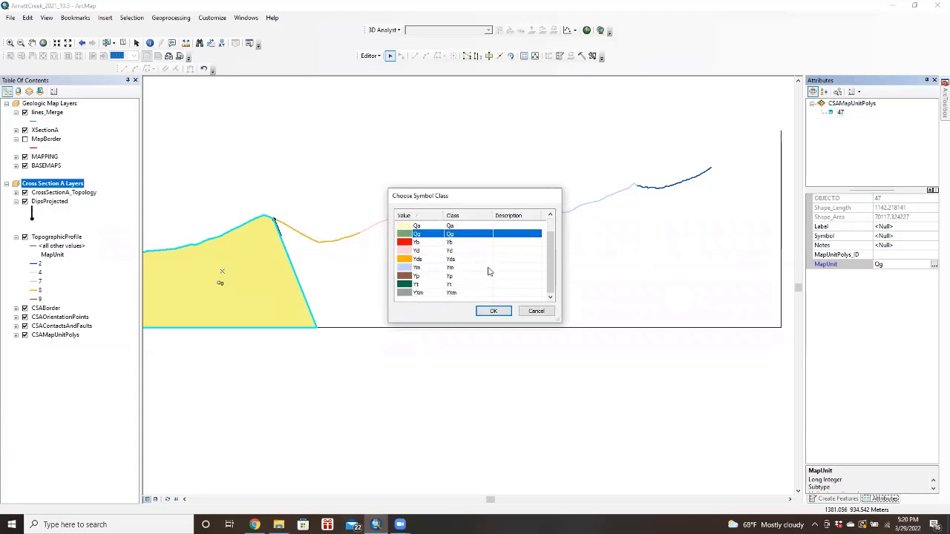
left_click(408, 275)
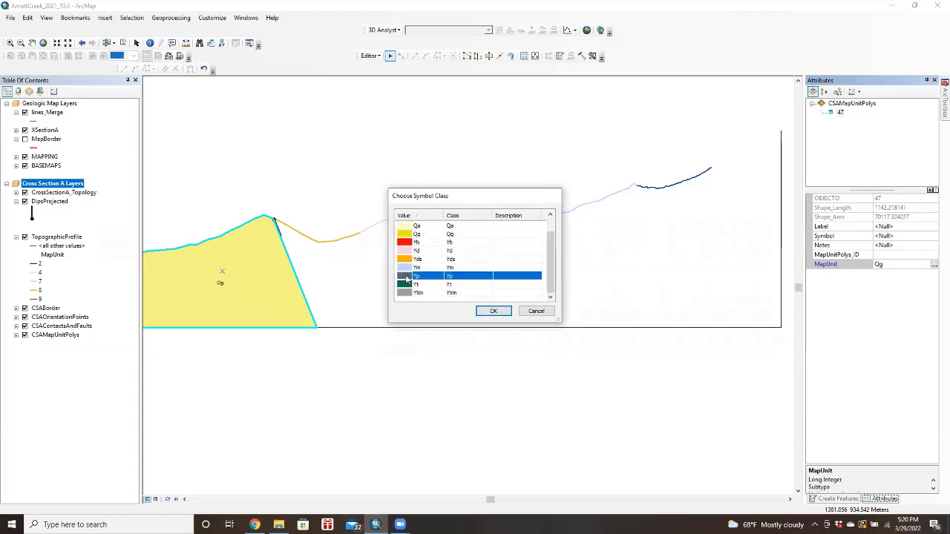
left_click(493, 311)
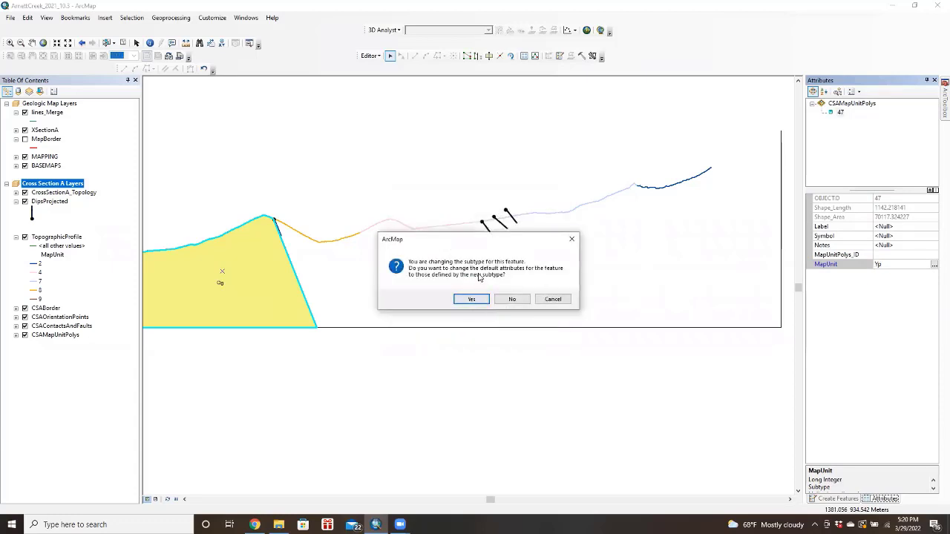
left_click(479, 300)
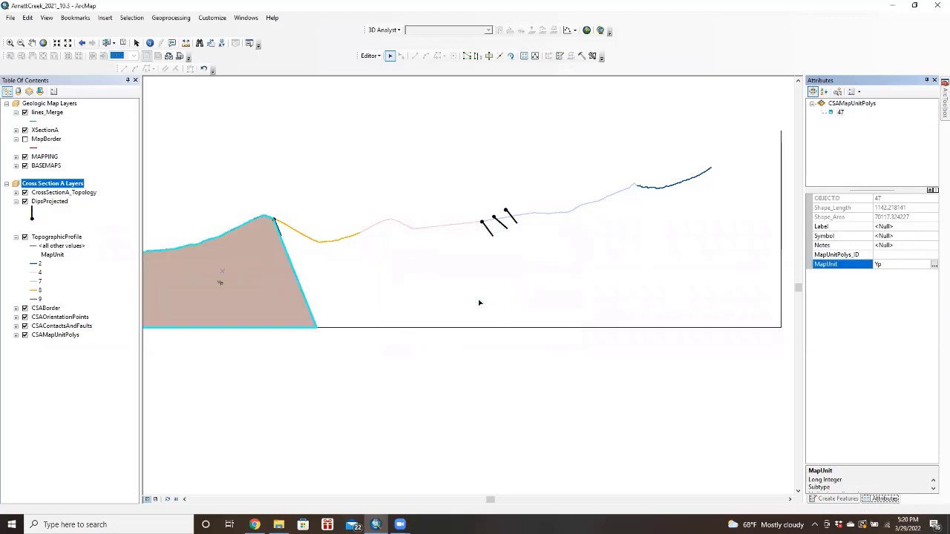
Return to the Create Features templates, clear the selection and test selecting profile segments.
left_click(934, 81)
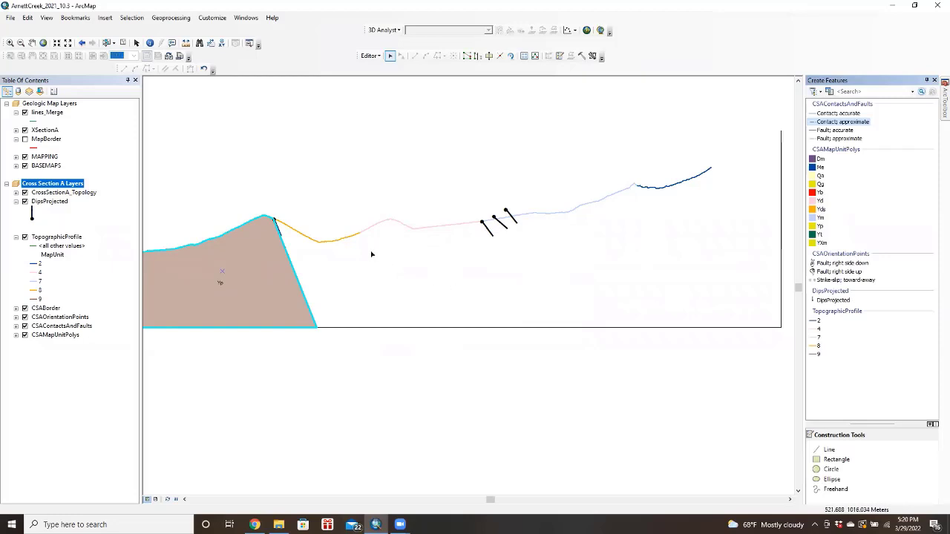
left_click(479, 230)
left_click(486, 228)
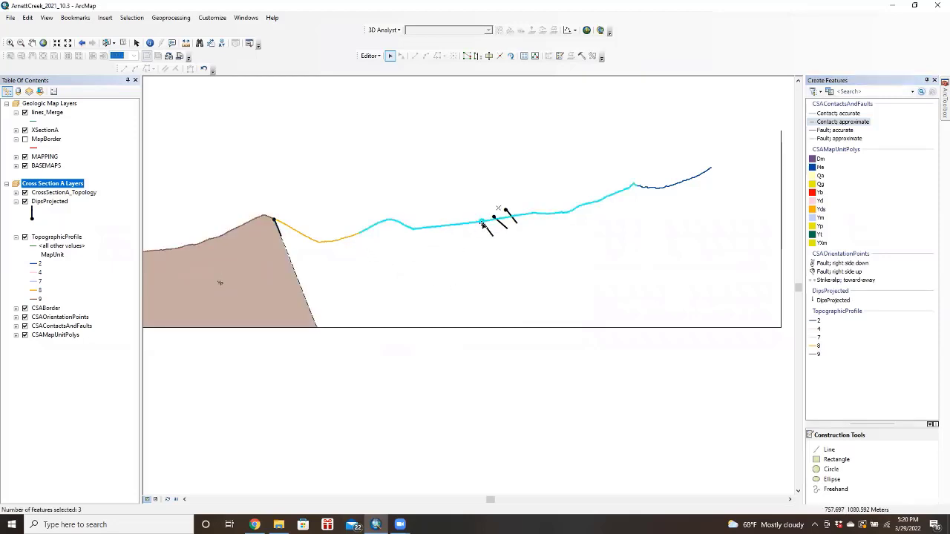
left_click(478, 227)
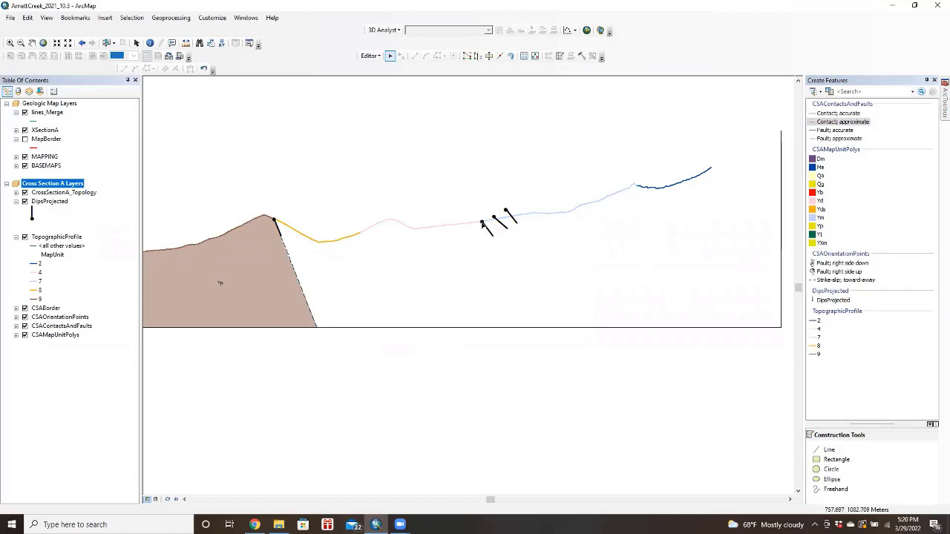
left_click(481, 225)
Undo an accidental move of a mid-profile segment, then select the dip point and zoom in.
left_click(476, 245)
left_click(495, 222)
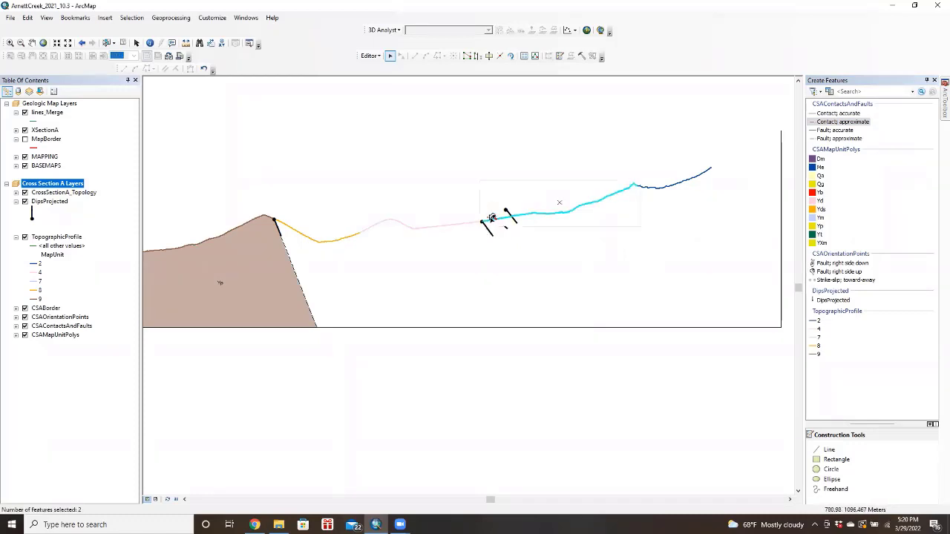
left_click_drag(492, 217, 473, 242)
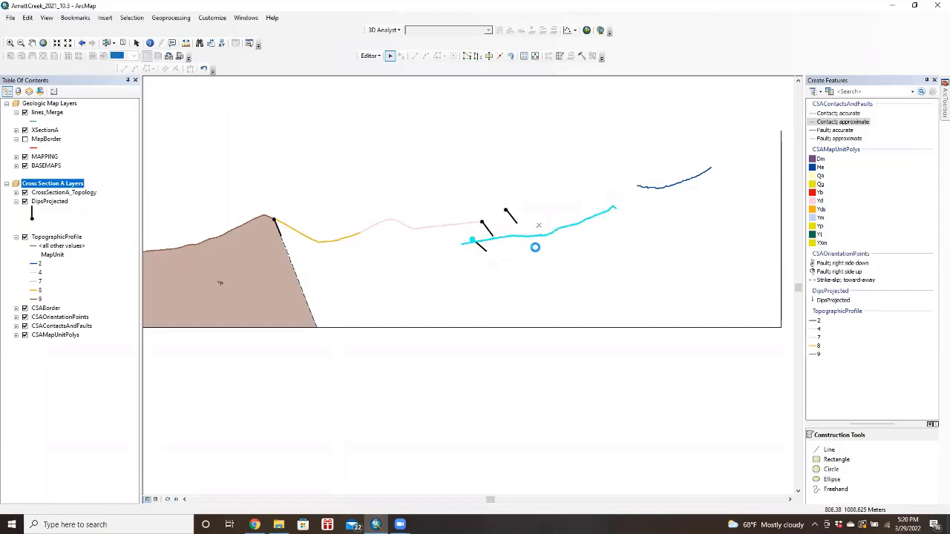
key("ctrl+z")
left_click(508, 210)
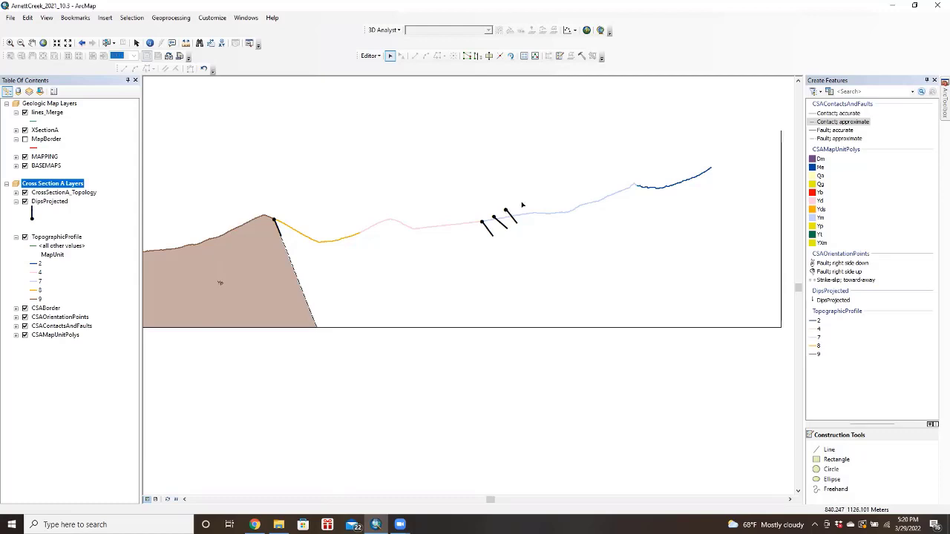
left_click_drag(522, 205, 483, 223)
scroll(556, 227, "down", 2)
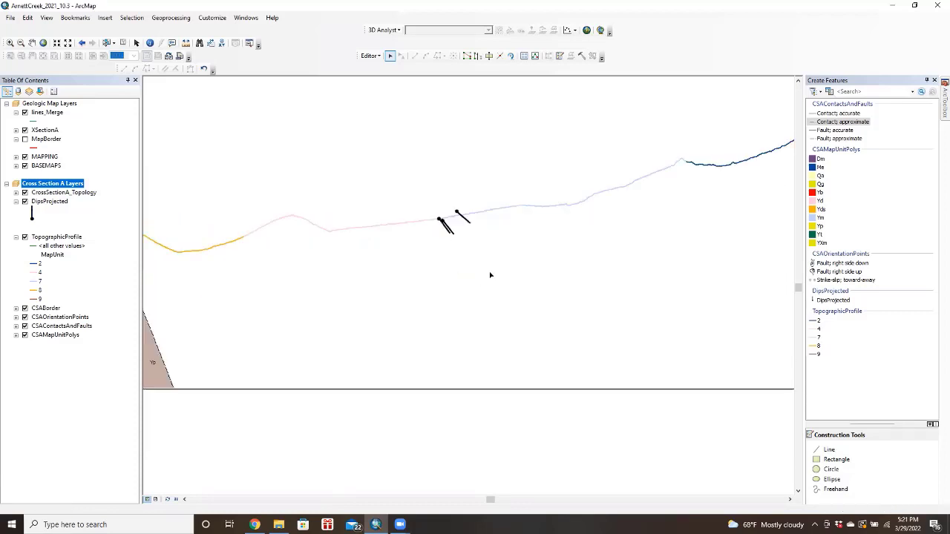
Draw two approximate contacts to the section base, from the mid-profile dip point and the orange segment's end.
left_click(851, 123)
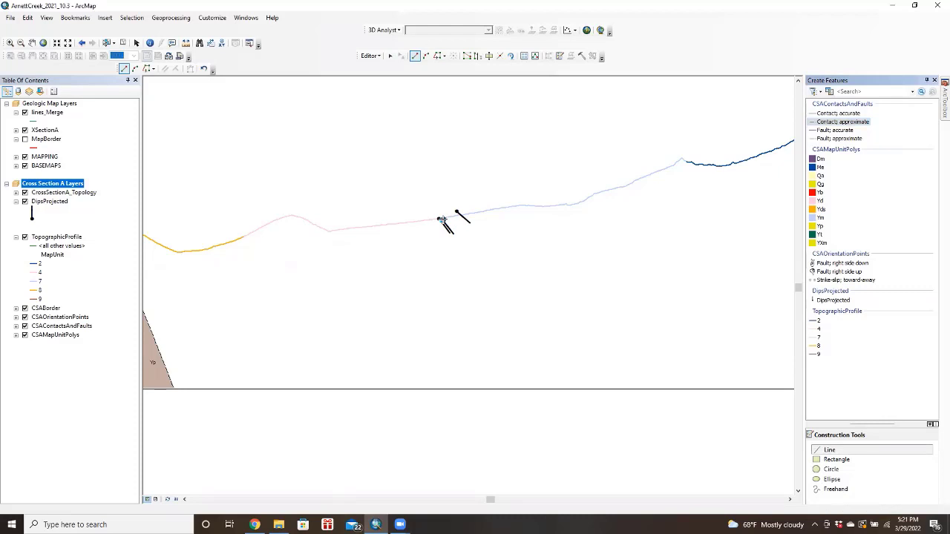
left_click(440, 220)
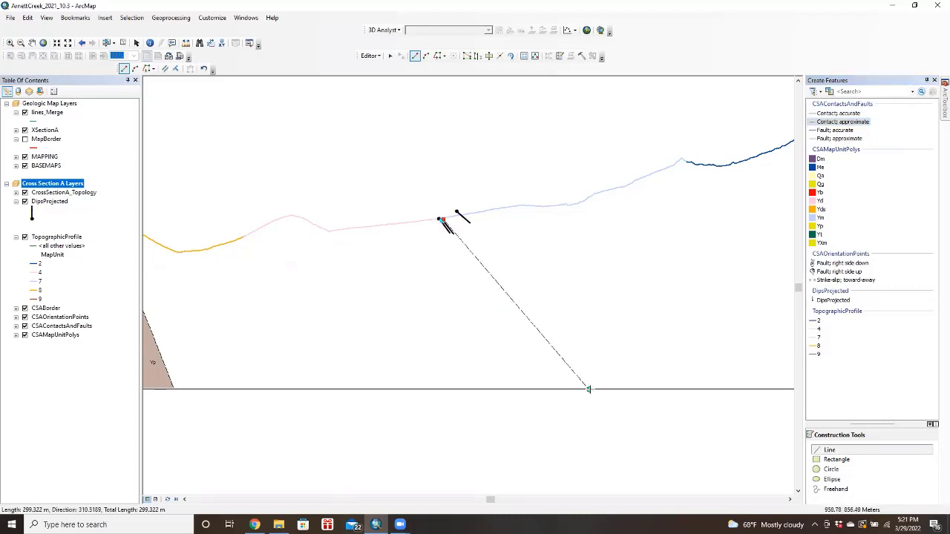
left_click(587, 389)
right_click(587, 389)
left_click(637, 350)
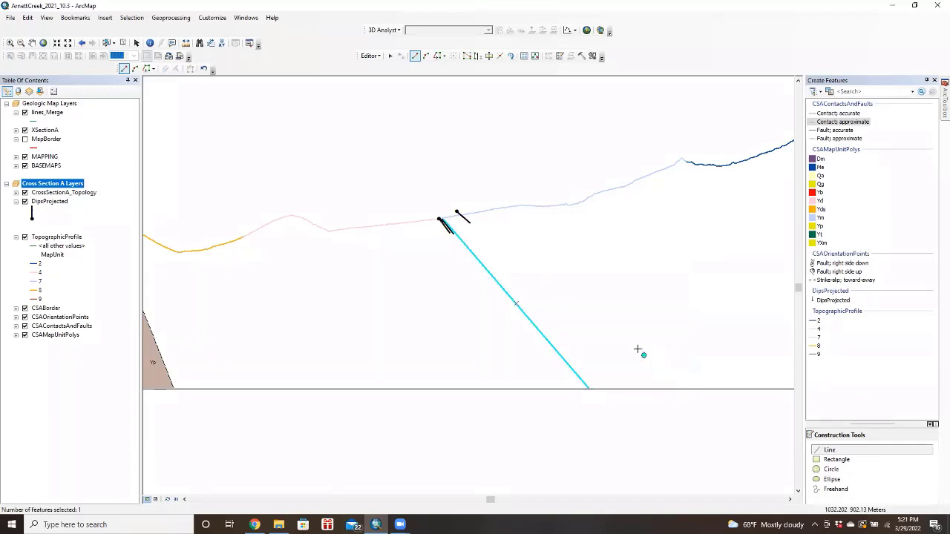
left_click(243, 238)
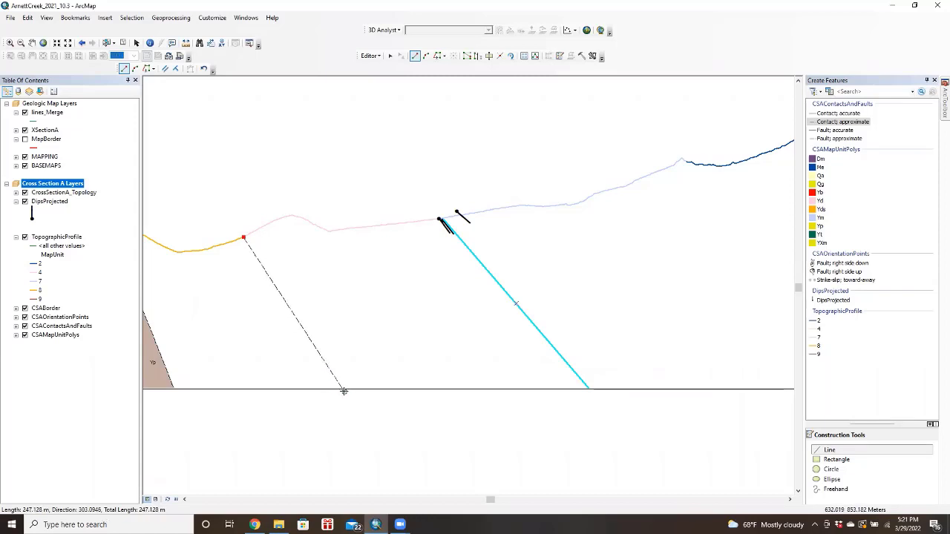
left_click(335, 388)
right_click(335, 387)
left_click(396, 358)
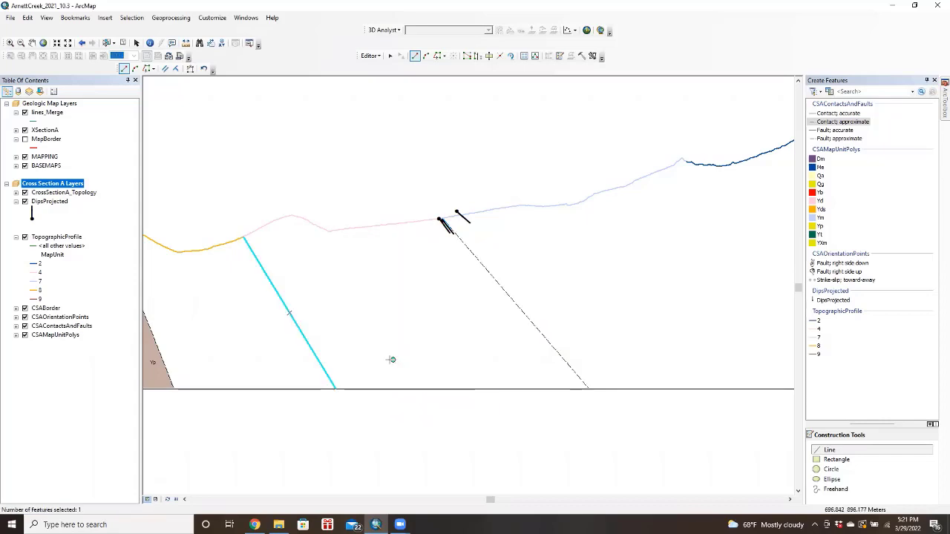
scroll(407, 371, "up", 1)
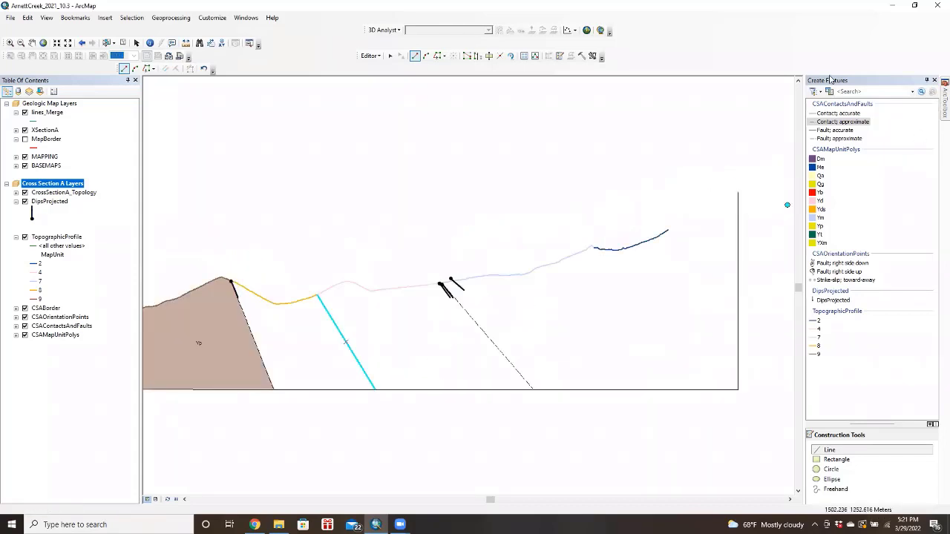
Select the boundary east of Yp, the base line, the new dashed contact and the orange profile segment.
left_click(390, 56)
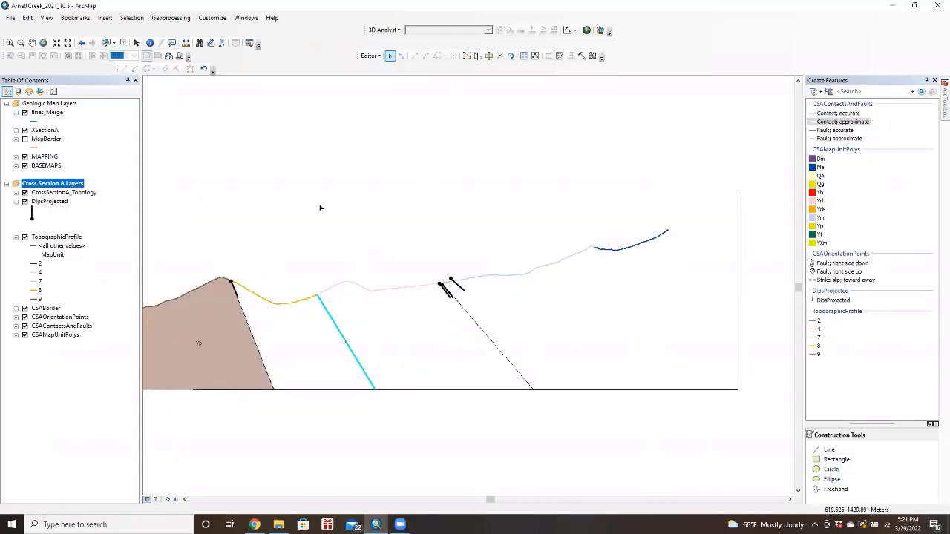
left_click(293, 303)
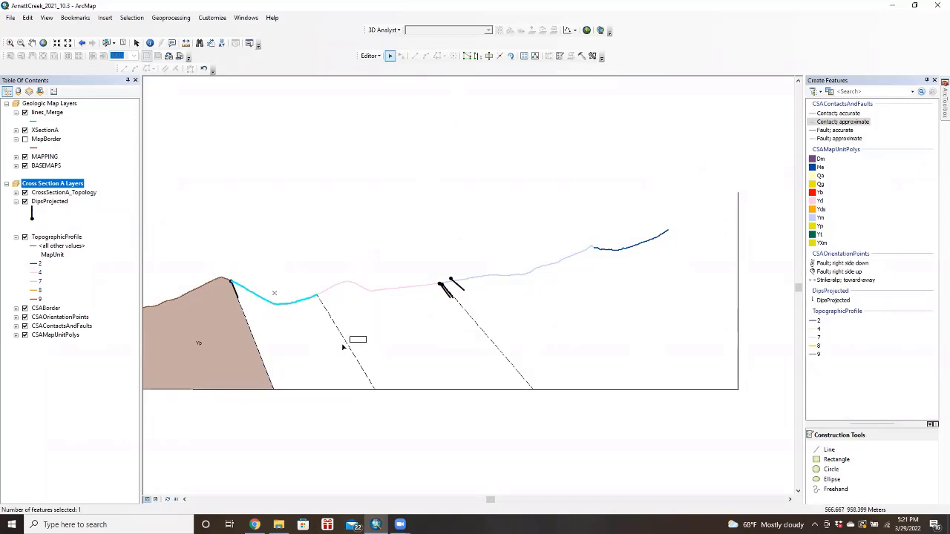
left_click(343, 347, "shift")
left_click(319, 390, "shift")
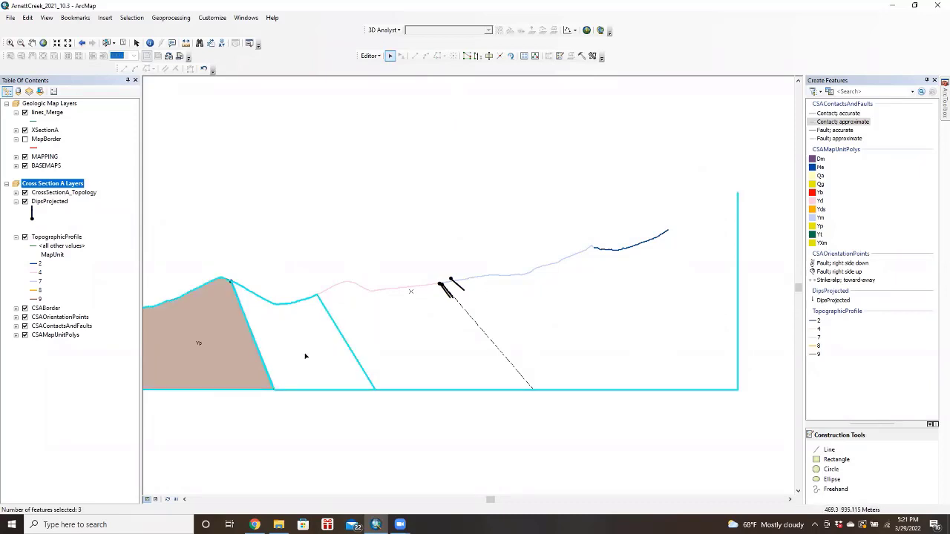
left_click(305, 356)
left_click(259, 362)
scroll(314, 366, "down", 1)
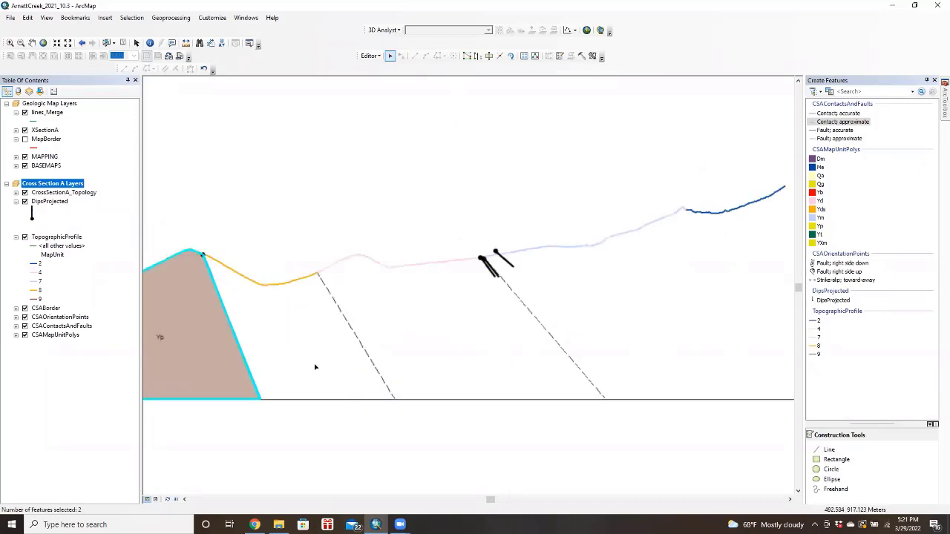
scroll(304, 371, "down", 2)
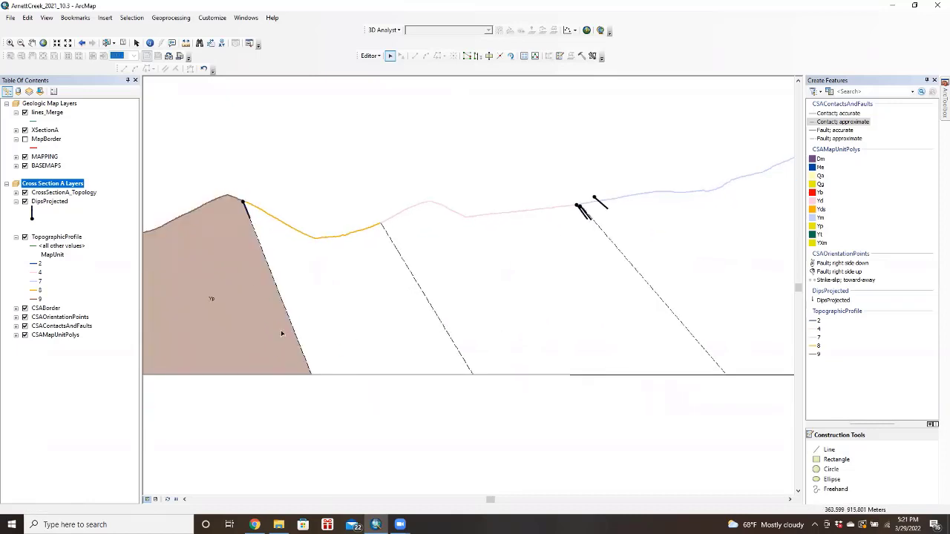
left_click(293, 328)
left_click(388, 375, "shift")
left_click(438, 316, "shift")
left_click(335, 235, "shift")
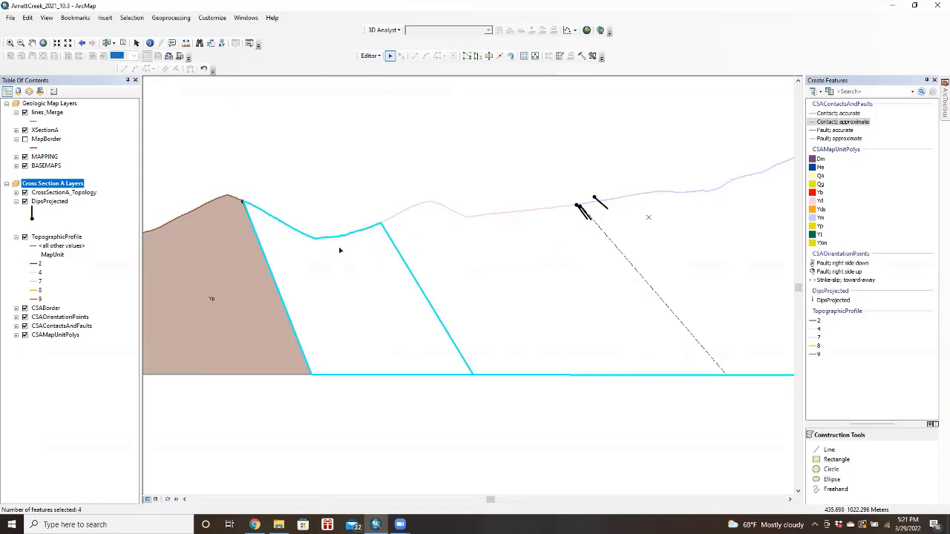
Construct the Yds polygon from those lines, retrying with cluster tolerance 1 after a failed attempt.
left_click(592, 55)
left_click(398, 238)
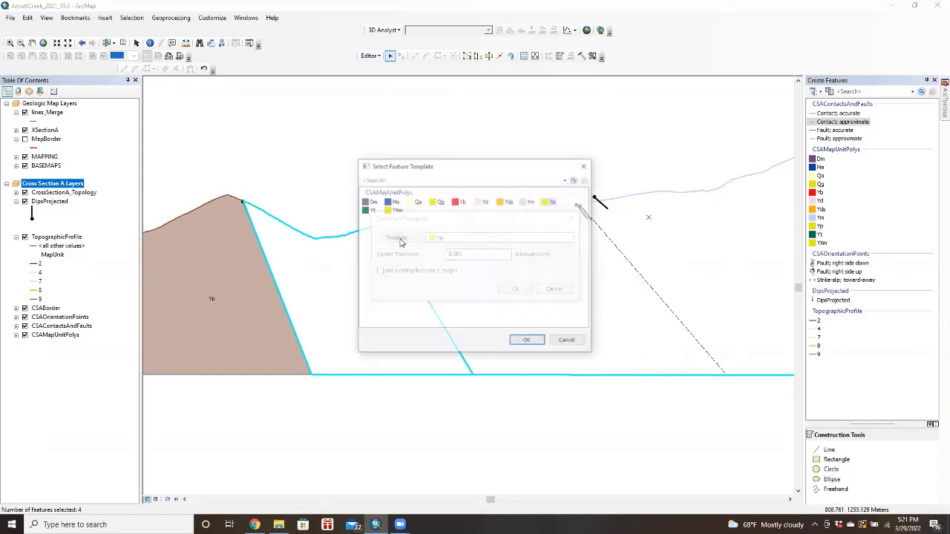
left_click(504, 201)
left_click(526, 341)
left_click(517, 289)
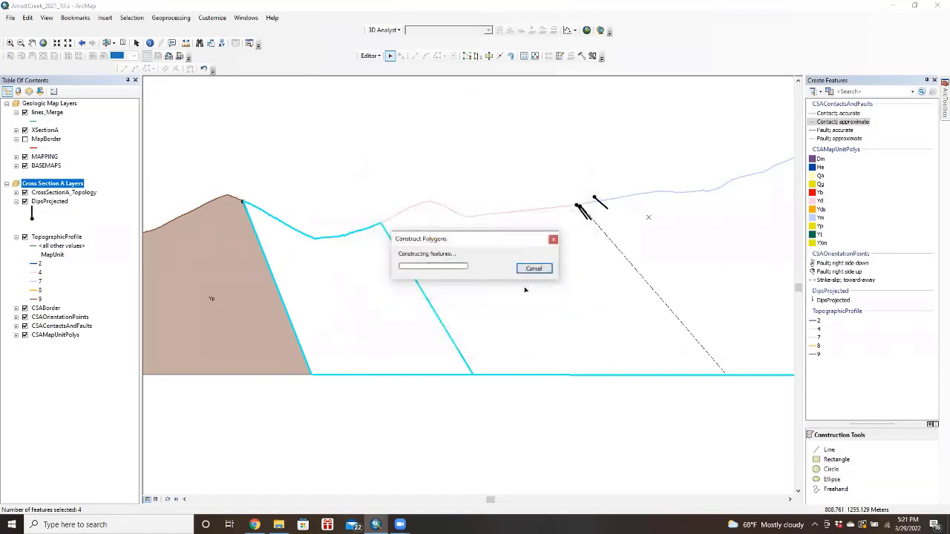
left_click(541, 297)
left_click(583, 56)
type("1")
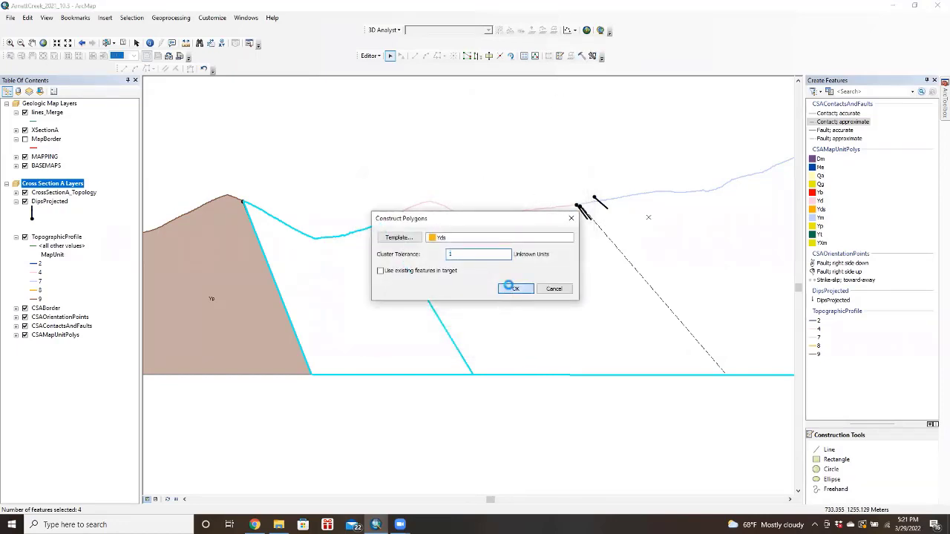
left_click(510, 288)
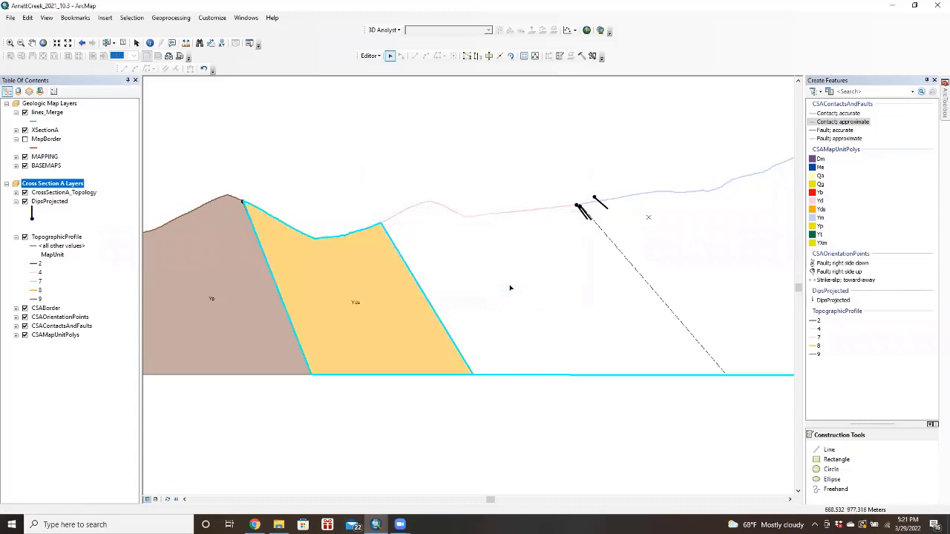
left_click(575, 335)
Select the profile segment, right dashed contact and base line bounding the white area.
left_click(512, 211)
left_click(633, 267, "shift")
left_click(616, 375, "shift")
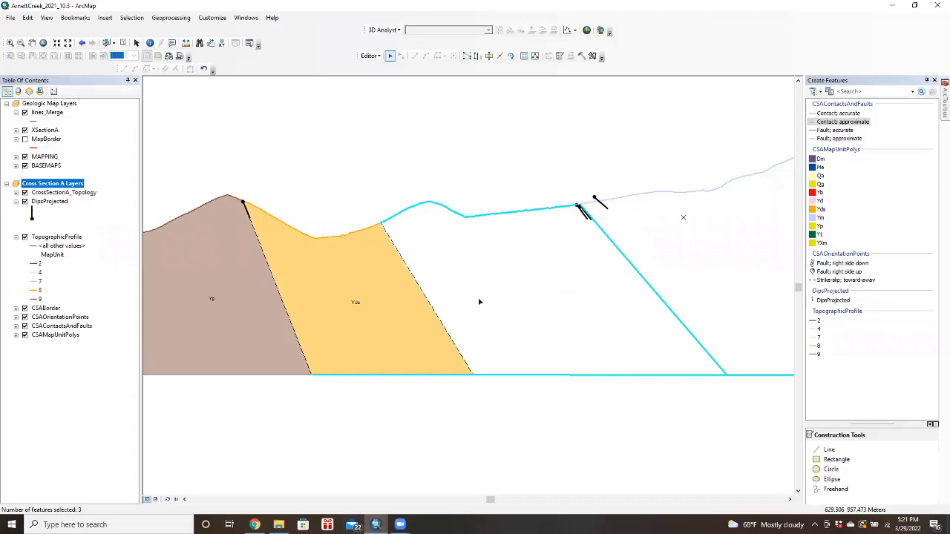
left_click(443, 322, "shift")
left_click(486, 294)
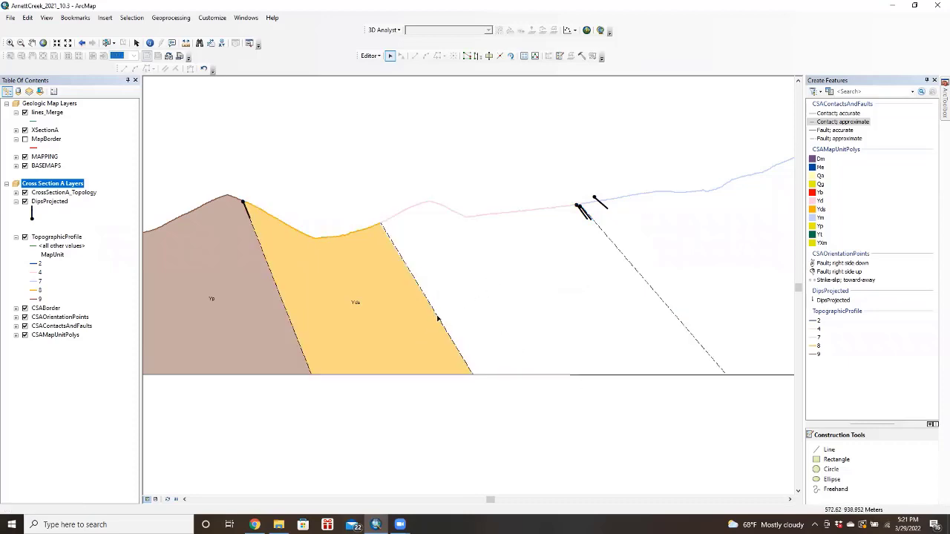
left_click(485, 245)
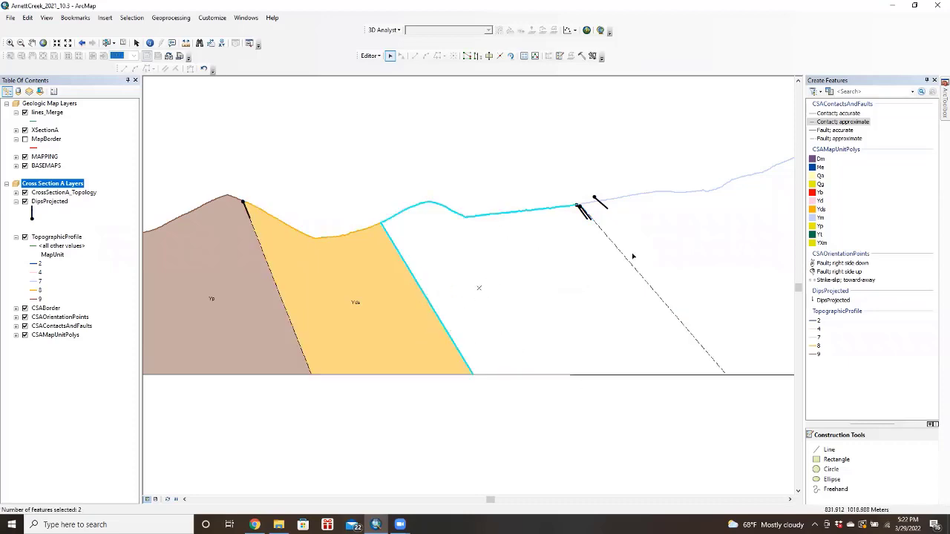
left_click(589, 375, "shift")
left_click_drag(637, 387, 451, 355)
scroll(450, 355, "up", 2)
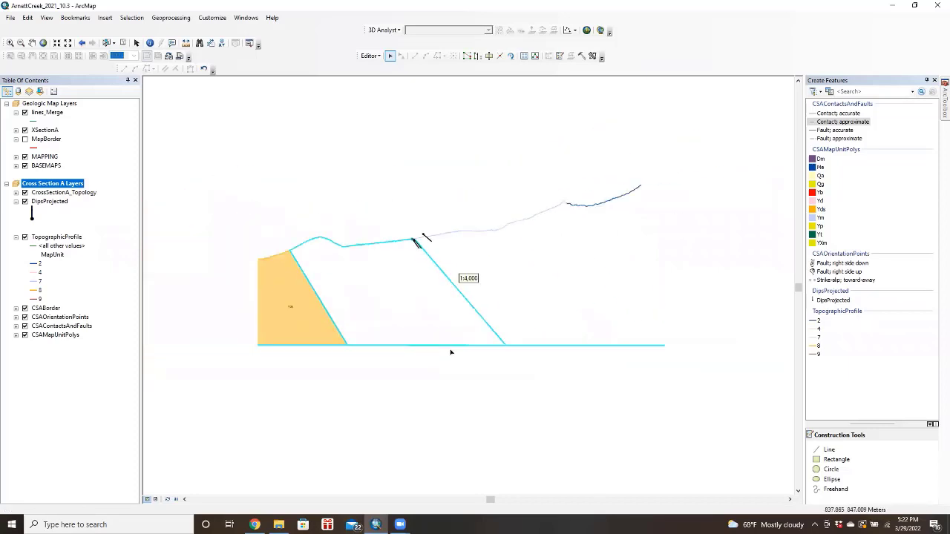
Attempt to construct a polygon with the Yd template, which creates no polygon.
left_click(591, 56)
left_click(418, 244)
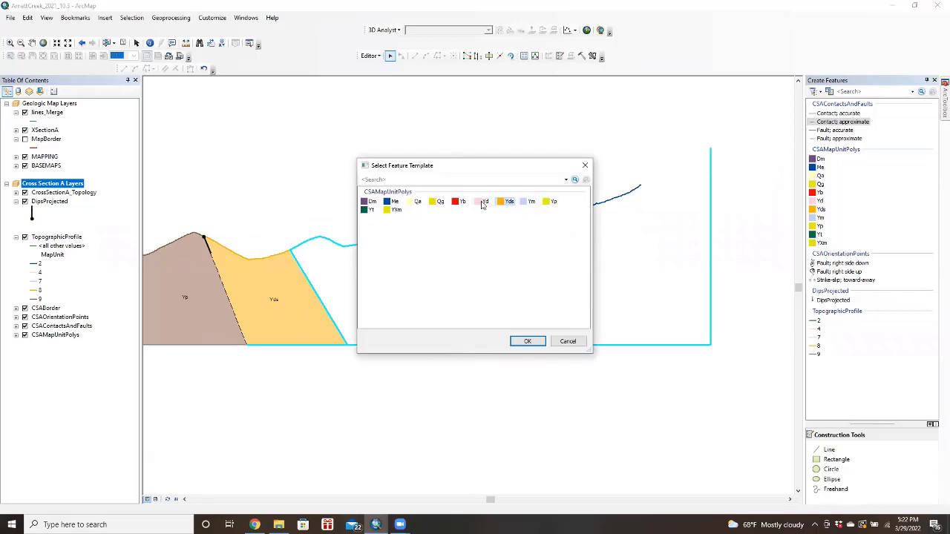
left_click(483, 201)
left_click(526, 340)
key("Tab")
left_click(515, 289)
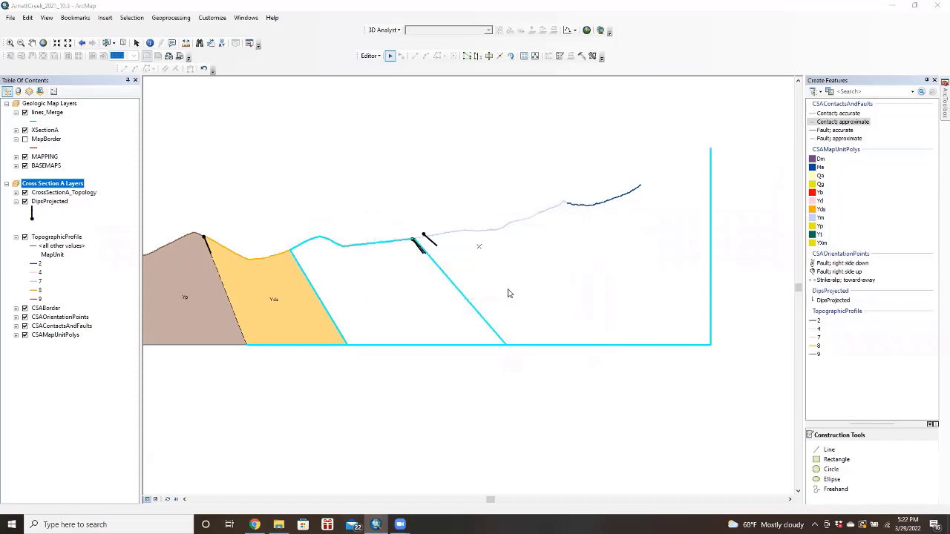
left_click(540, 296)
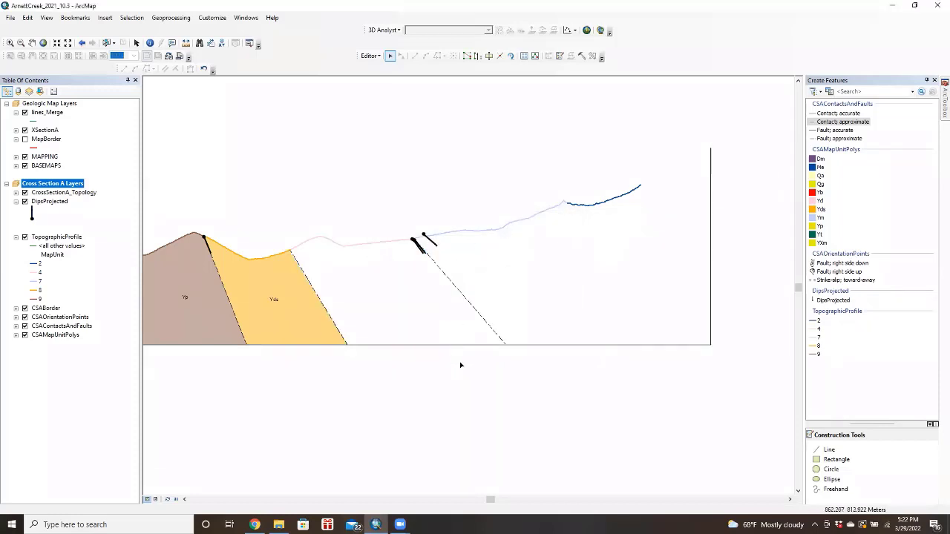
Split the section base line at two points, including beneath the dashed contact.
left_click(500, 55)
left_click(504, 344)
left_click(377, 345)
left_click(500, 56)
left_click(346, 344)
Reselect the Yd area's bounding contact, profile segment, base line and dashed fault.
left_click(351, 244)
left_click(456, 292, "shift")
left_click(395, 345, "shift")
left_click(335, 308, "shift")
left_click(401, 317)
left_click(328, 315)
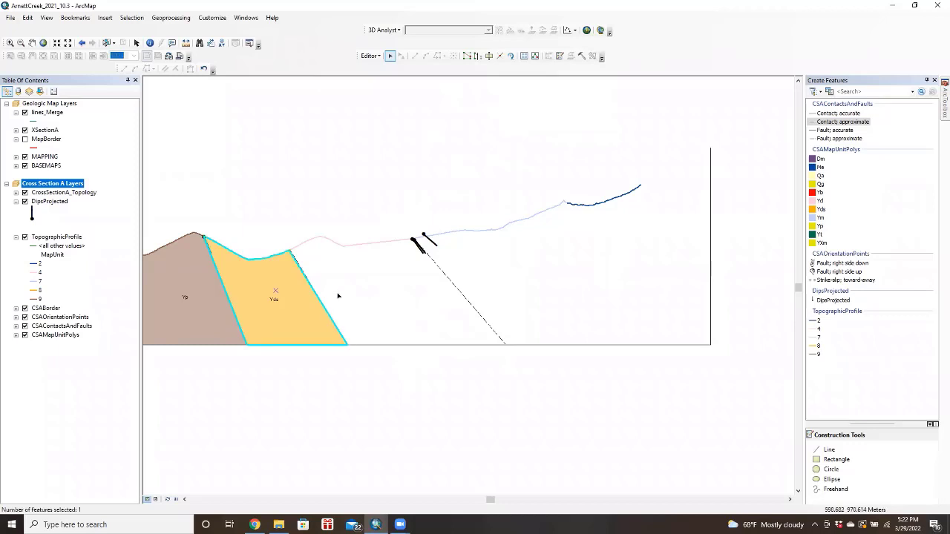
left_click(306, 278)
left_click(345, 245, "shift")
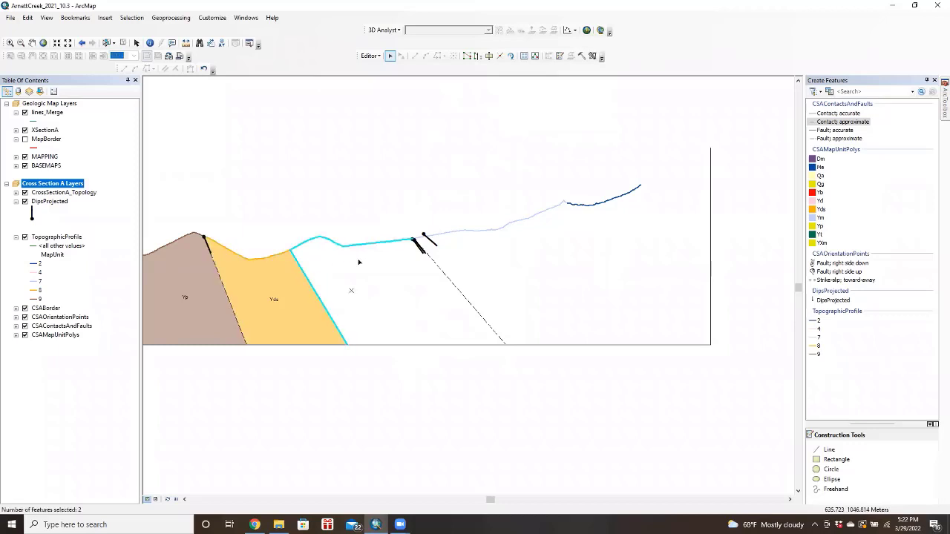
left_click(417, 346, "shift")
left_click(453, 290, "shift")
Build the Yd polygon, raising the cluster tolerance from 1 to 5 after the first try.
left_click(592, 56)
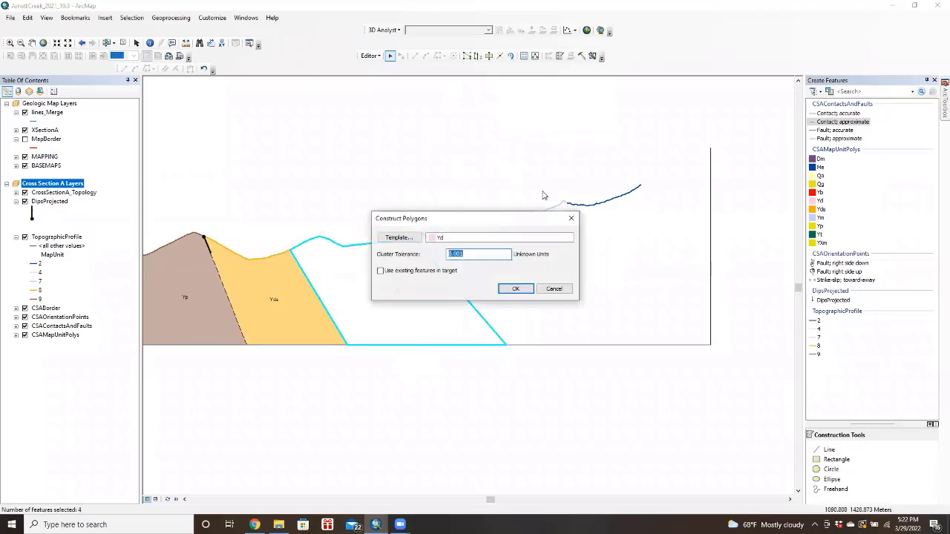
type("1")
left_click(507, 289)
left_click(541, 294)
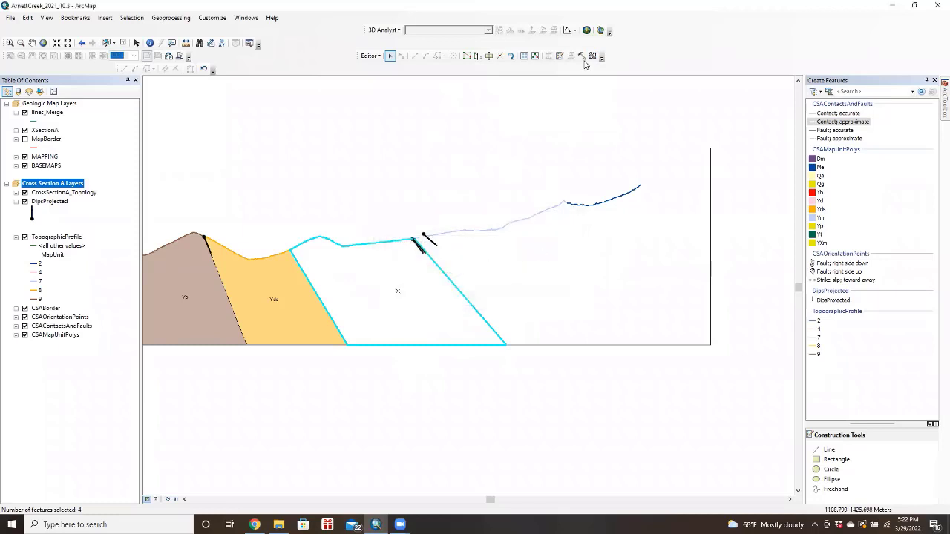
left_click(592, 56)
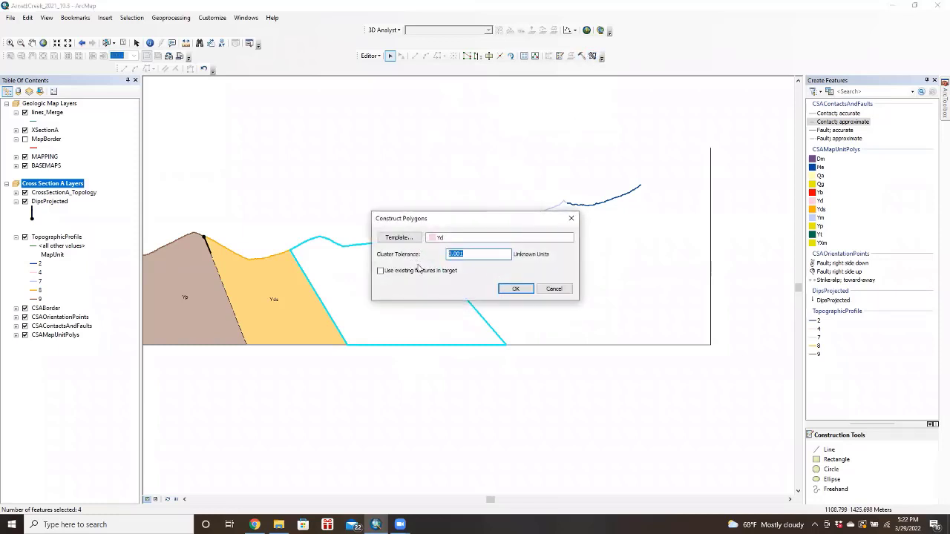
type("5")
left_click(502, 291)
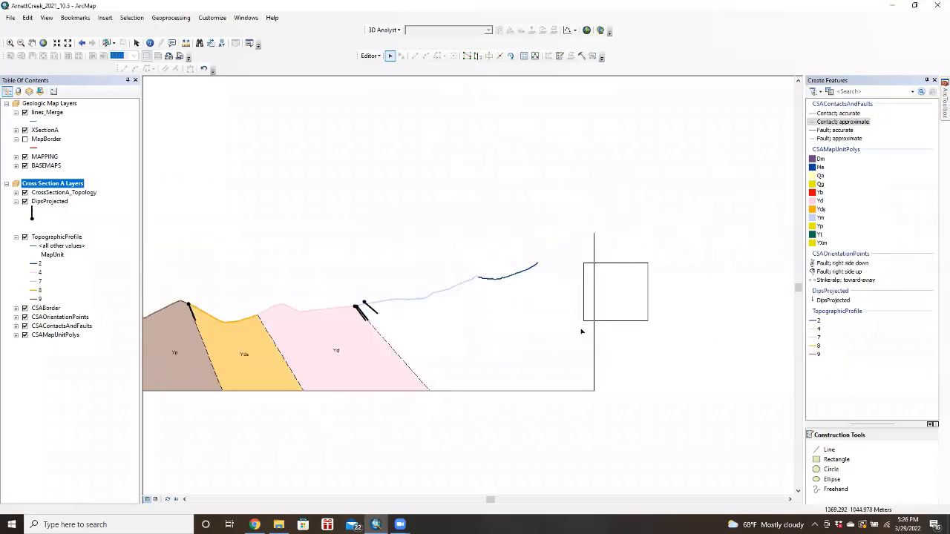
Split the section's right border at the profile's end and delete the extra piece.
left_click_drag(582, 332, 583, 326)
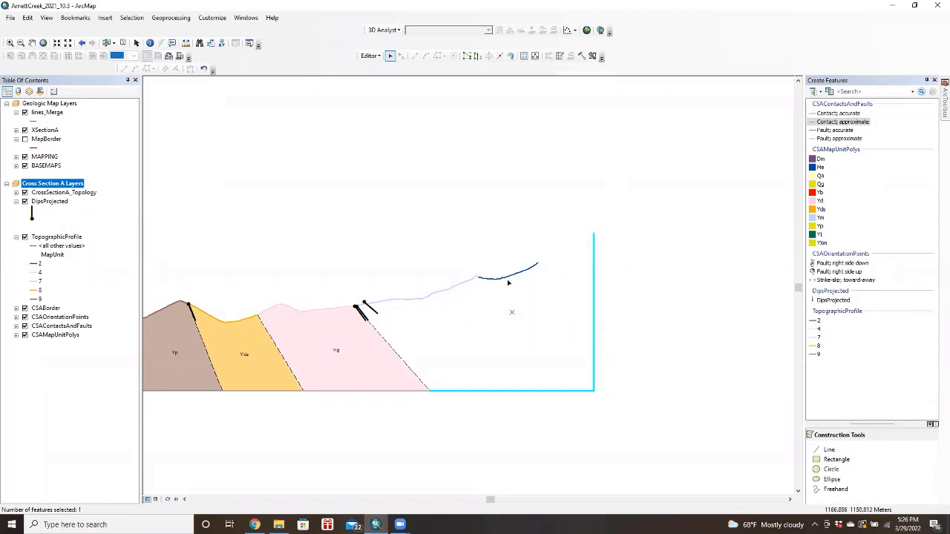
left_click(500, 56)
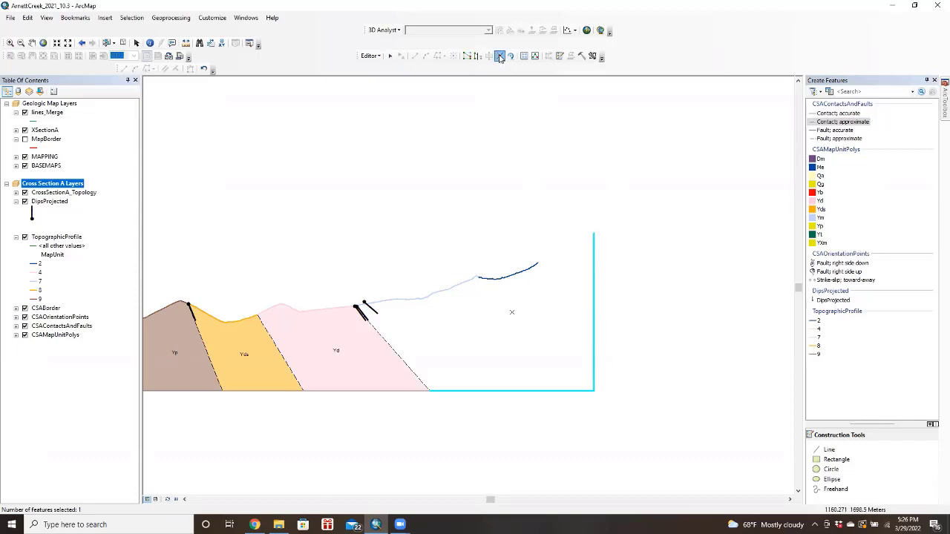
left_click(536, 391)
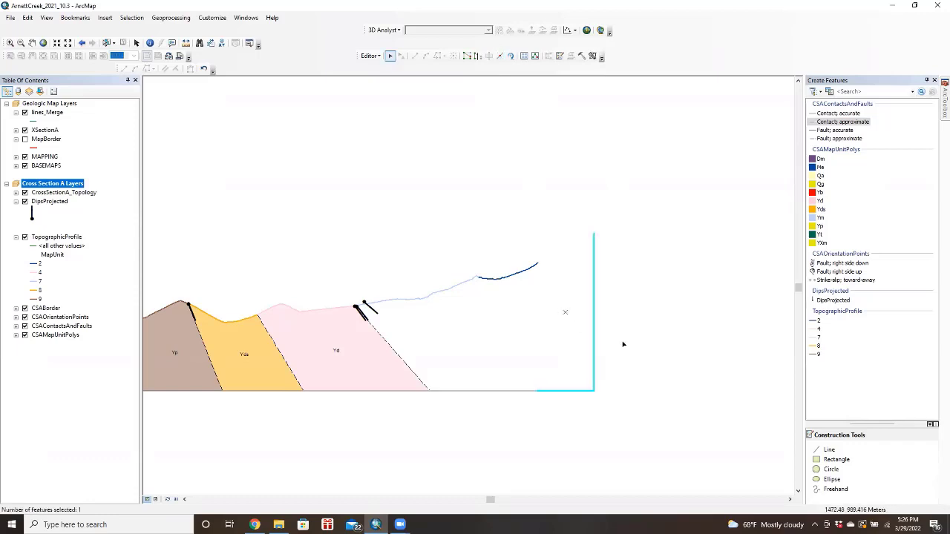
right_click(592, 340)
left_click(613, 368)
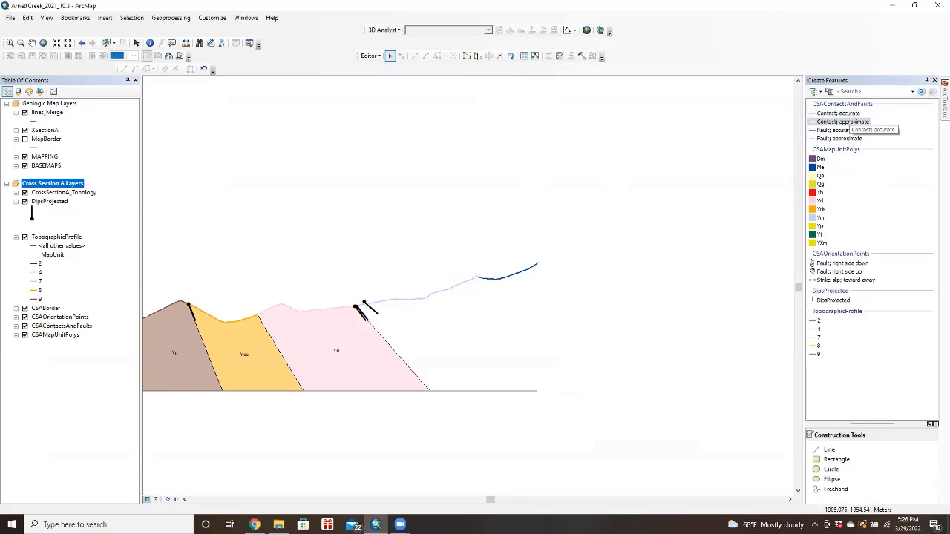
Draw a vertical Contact; accurate line up from the profile's right end to close the section.
left_click(849, 113)
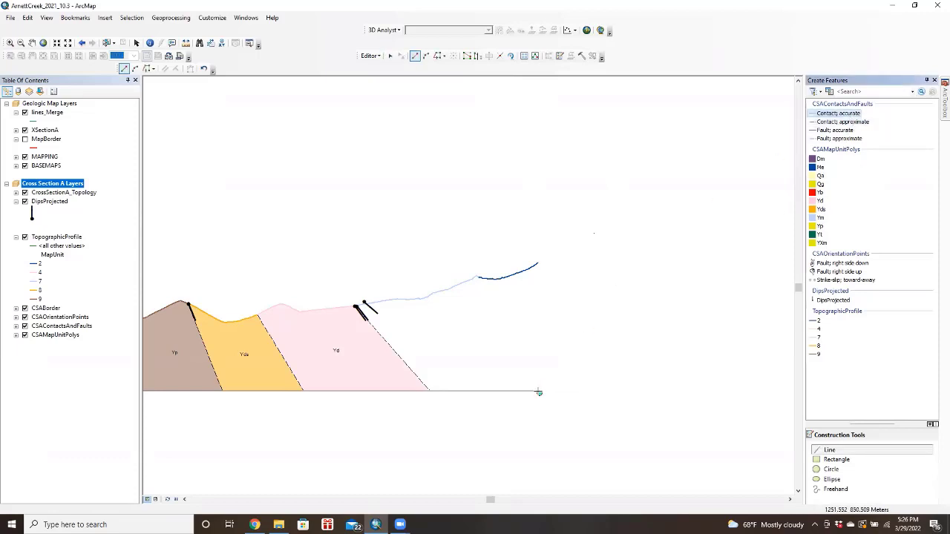
left_click(537, 391)
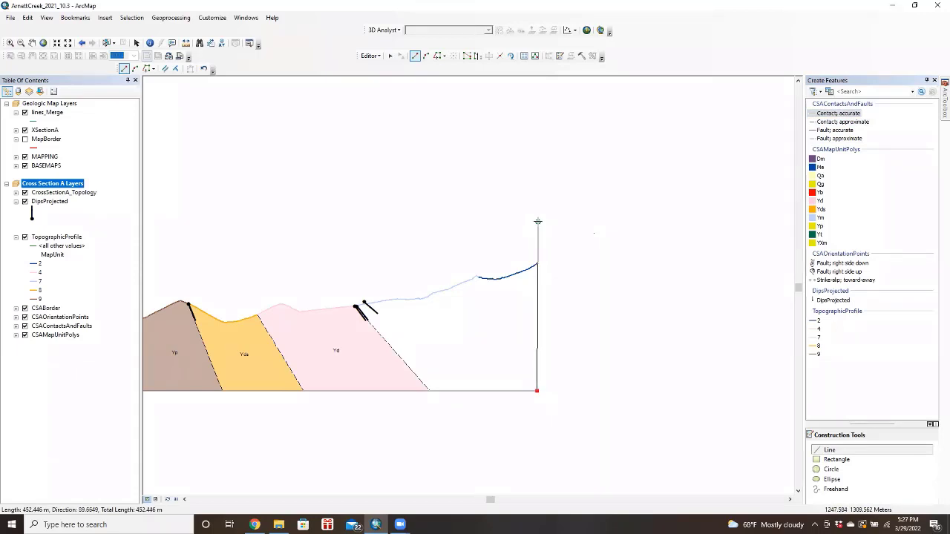
left_click(537, 221)
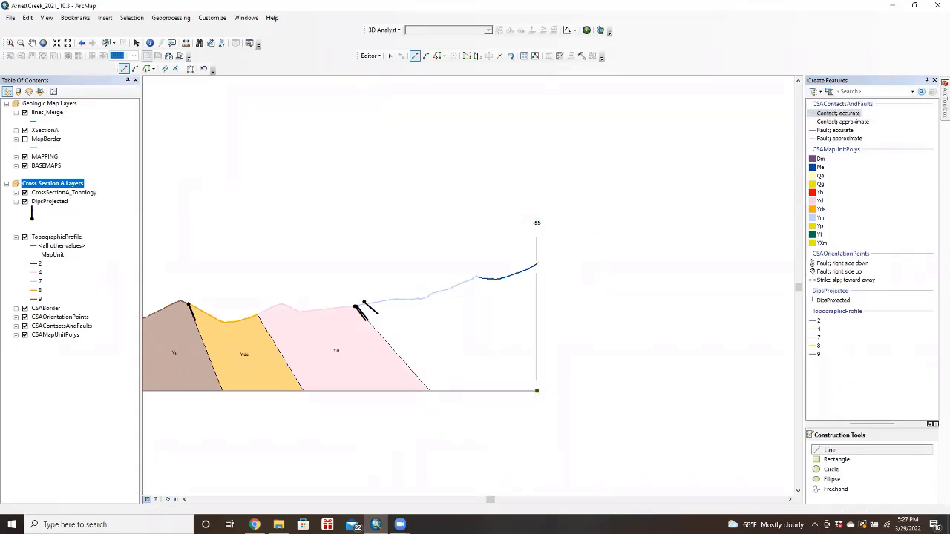
right_click(538, 223)
left_click(570, 346)
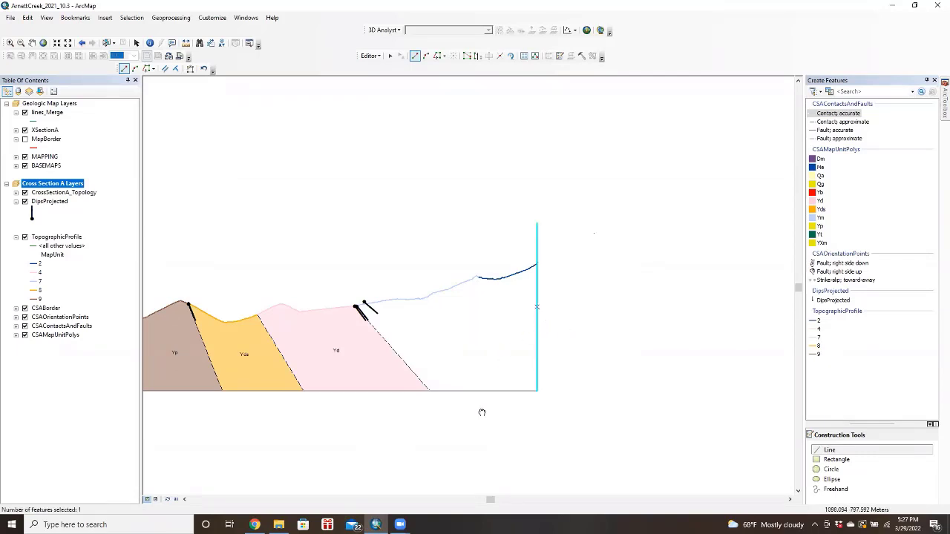
scroll(618, 399, "up", 3)
scroll(619, 400, "down", 2)
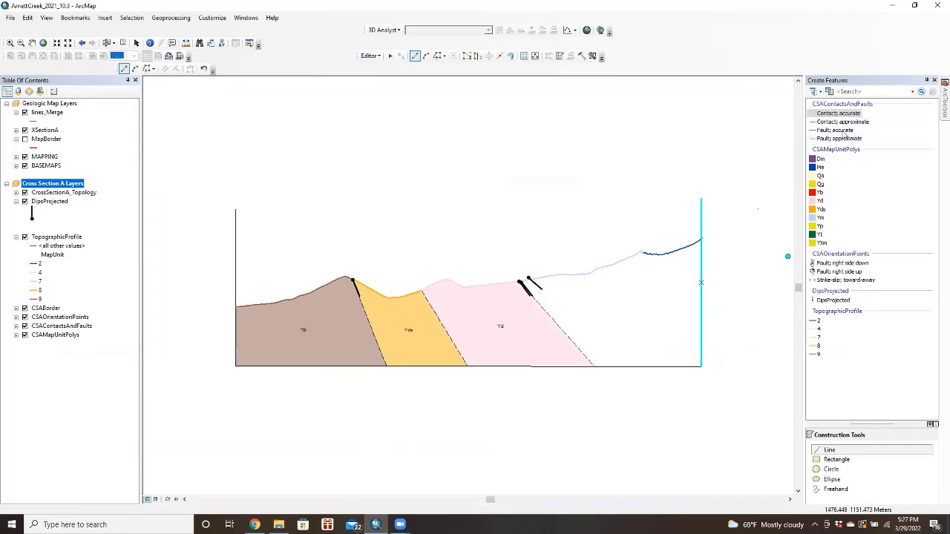
Move the dip symbol to the ridge crest and draw a dashed Contact; approximate line down to the border.
left_click(389, 57)
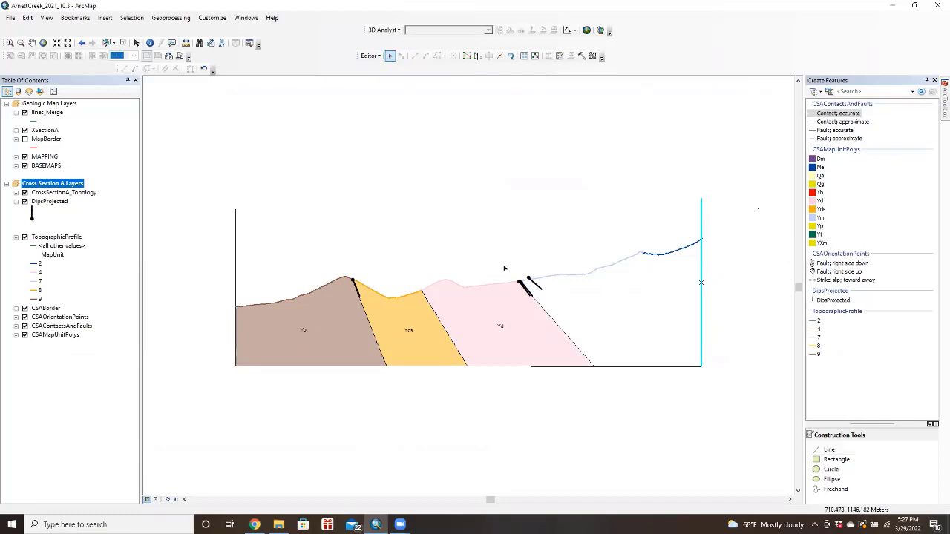
left_click(527, 278)
left_click_drag(528, 278, 641, 254)
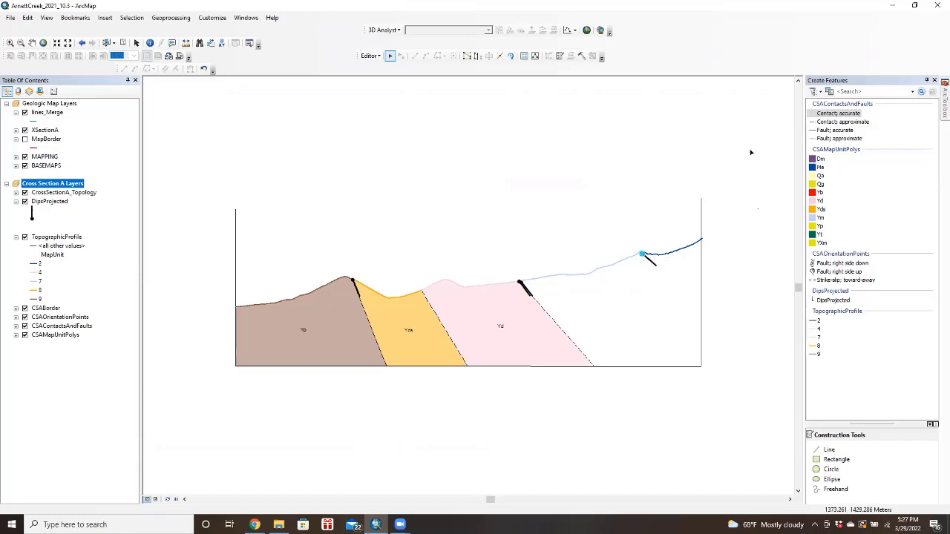
left_click(836, 115)
left_click(844, 123)
left_click(640, 254)
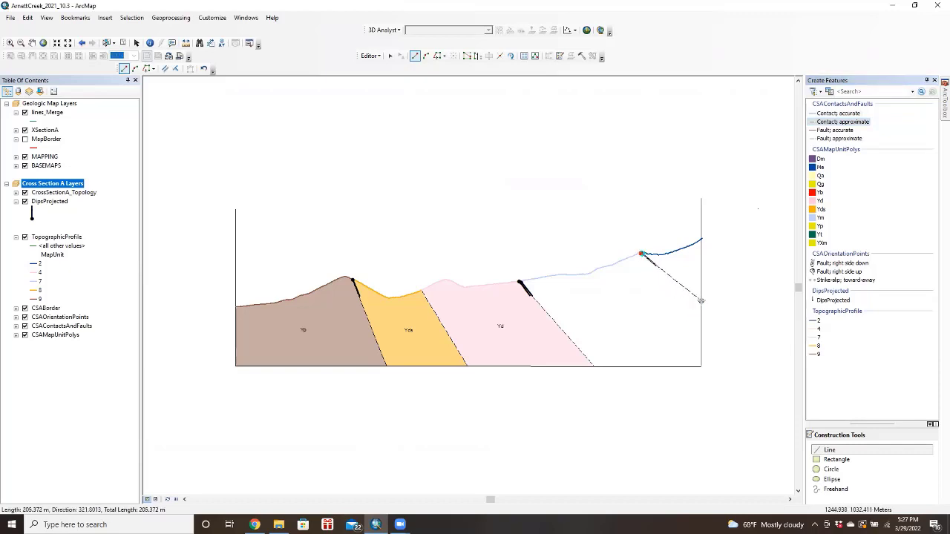
right_click(699, 302)
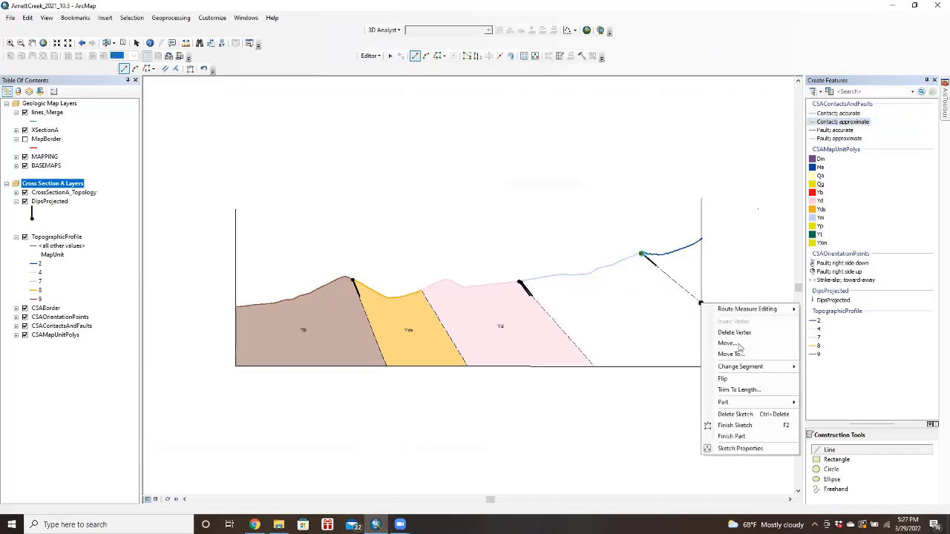
left_click(716, 403)
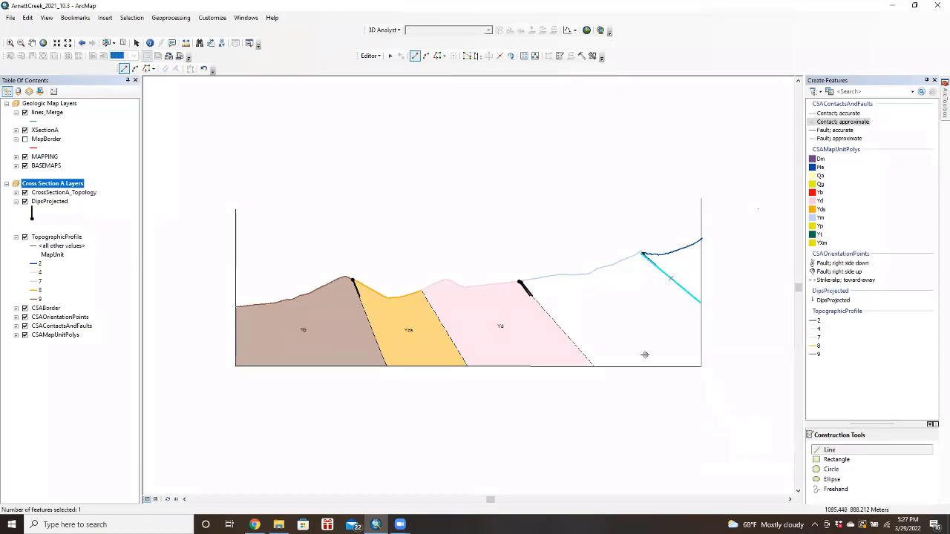
Split the right border line where the approximate contact meets it.
left_click(390, 56)
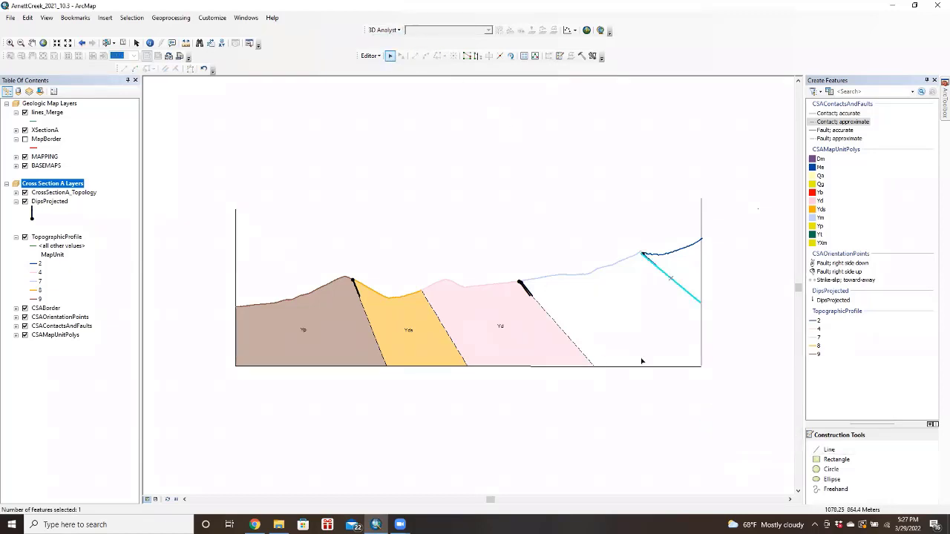
left_click(642, 365)
left_click(702, 333, "shift")
left_click(664, 318)
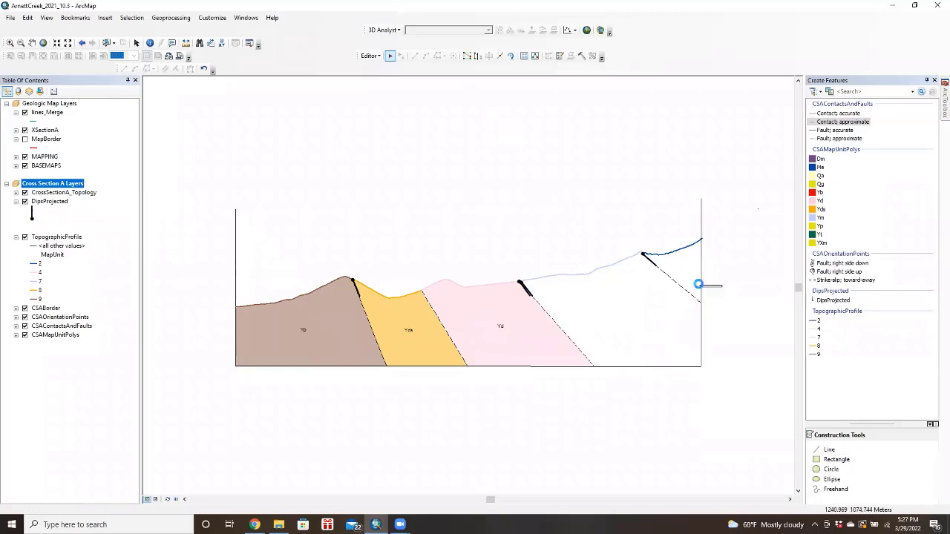
left_click(700, 284)
left_click(500, 57)
left_click(701, 302)
Select the profile, fault, bottom border, lower right border and dashed contact around the Ym area.
left_click(614, 267)
left_click(558, 326, "shift")
left_click(645, 365, "shift")
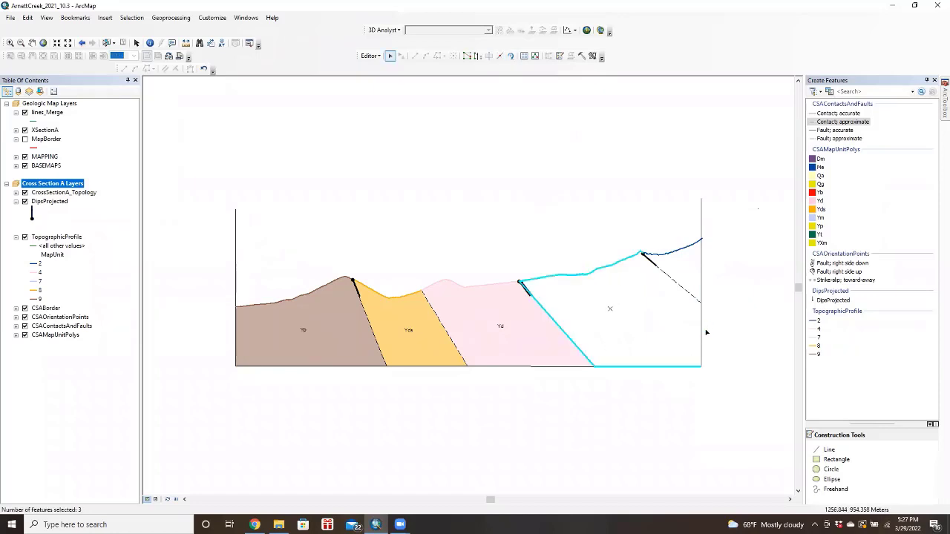
left_click(701, 324, "shift")
left_click(694, 296, "shift")
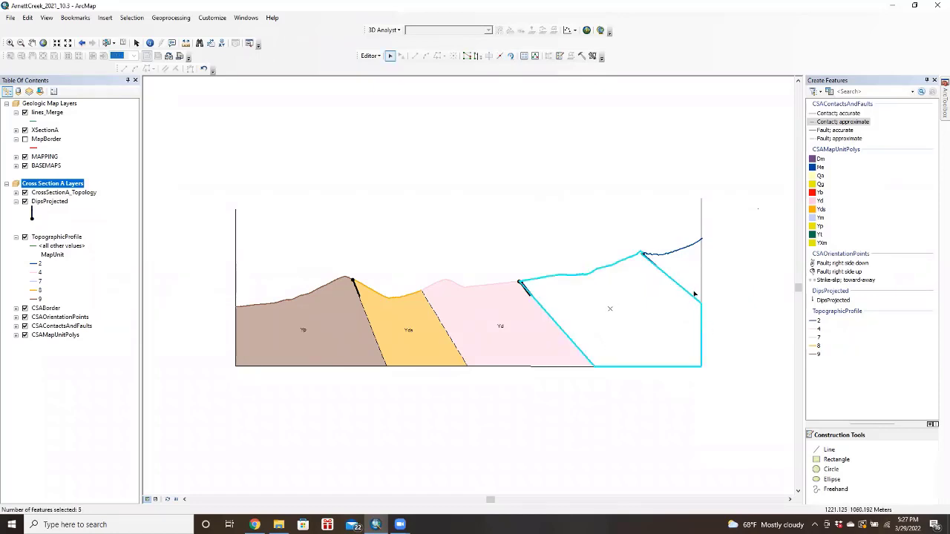
left_click(591, 56)
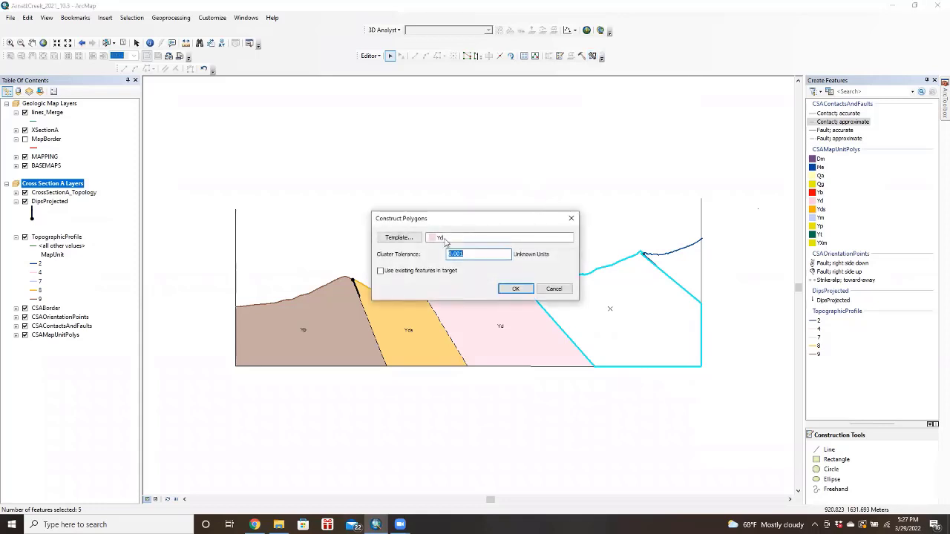
left_click(408, 238)
left_click(523, 202)
left_click(527, 340)
left_click(513, 290)
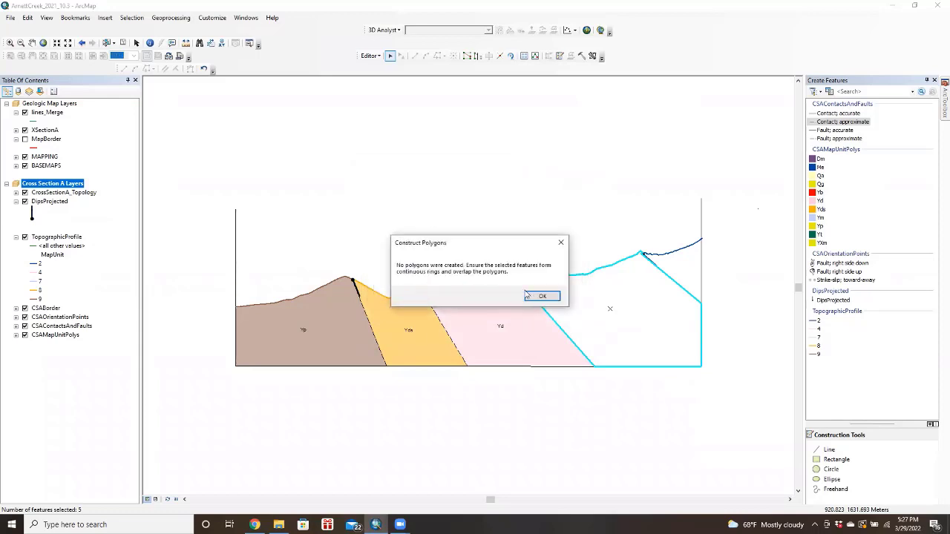
left_click(543, 297)
Drag the dashed contact's upper end vertex onto the topographic profile at the ridge crest.
scroll(641, 278, "up", 2)
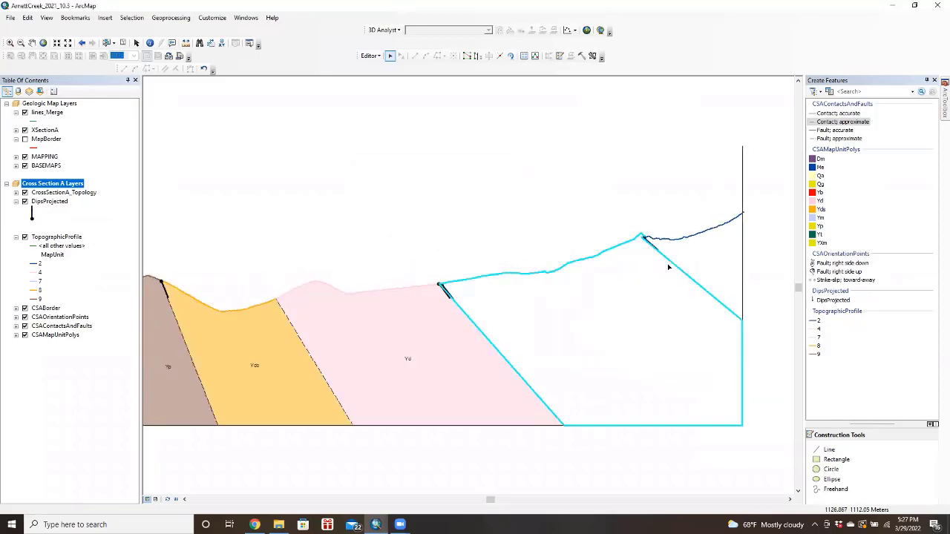
scroll(638, 245, "up", 2)
scroll(668, 230, "down", 2)
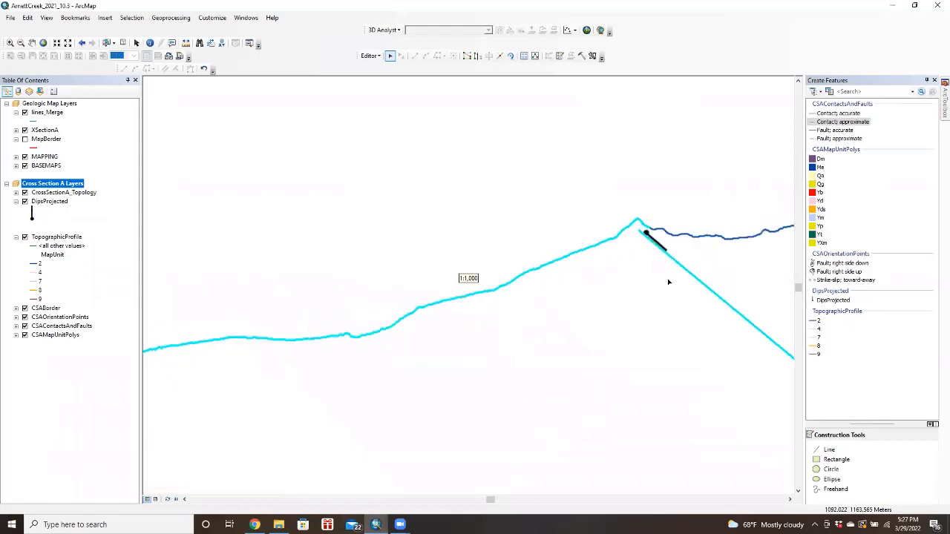
scroll(549, 280, "up", 1)
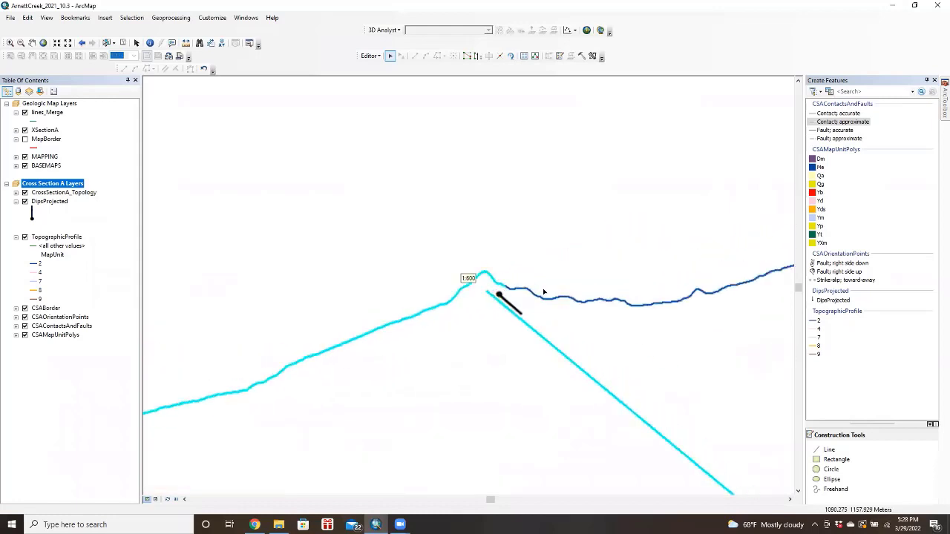
left_click(671, 132)
left_click(560, 377)
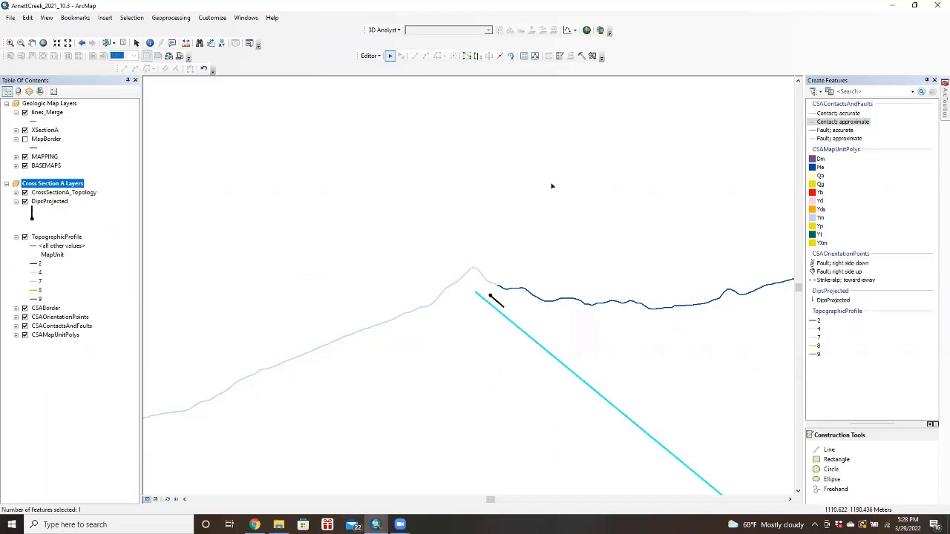
left_click(467, 56)
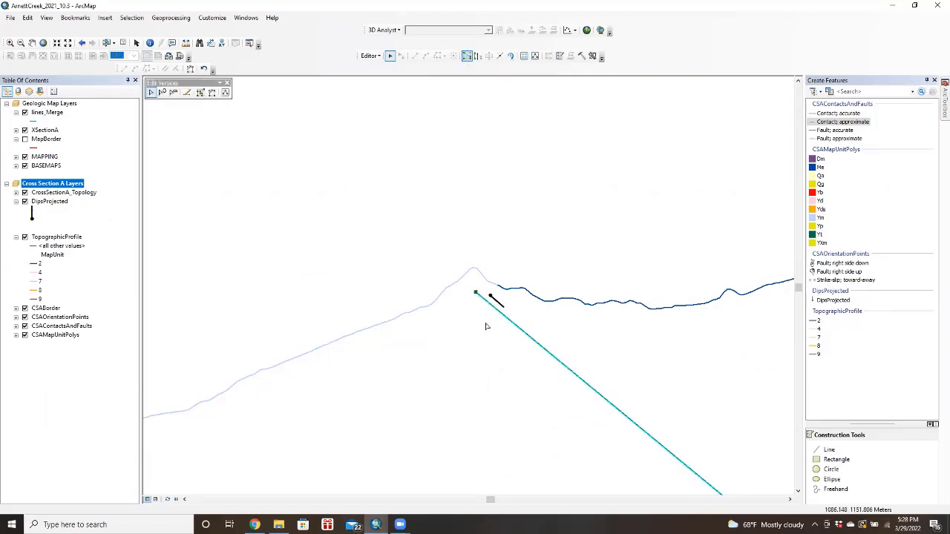
left_click_drag(475, 290, 497, 287)
left_click(222, 92)
scroll(528, 423, "up", 2)
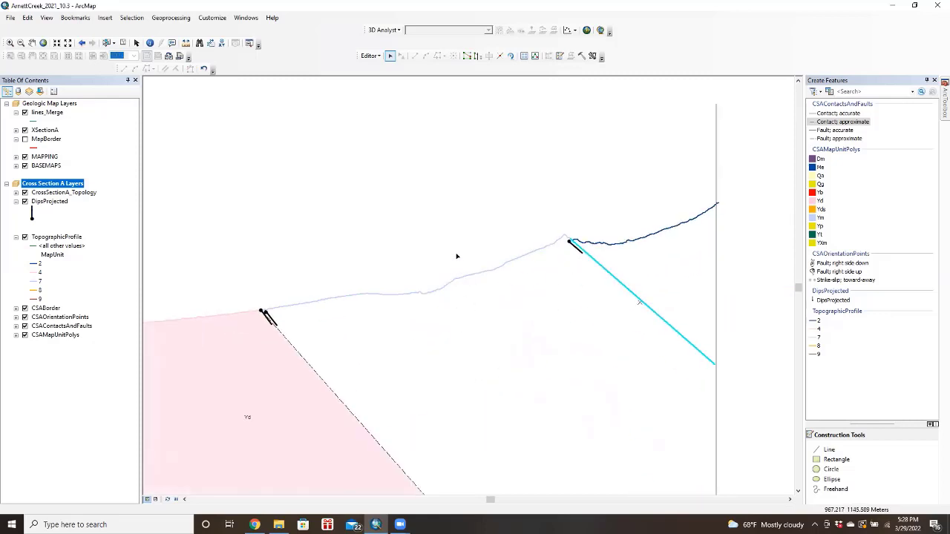
left_click(466, 275, "shift")
Select the lines bounding the Ym area and try Construct Polygons, which creates no polygon.
left_click_drag(573, 422, 544, 235)
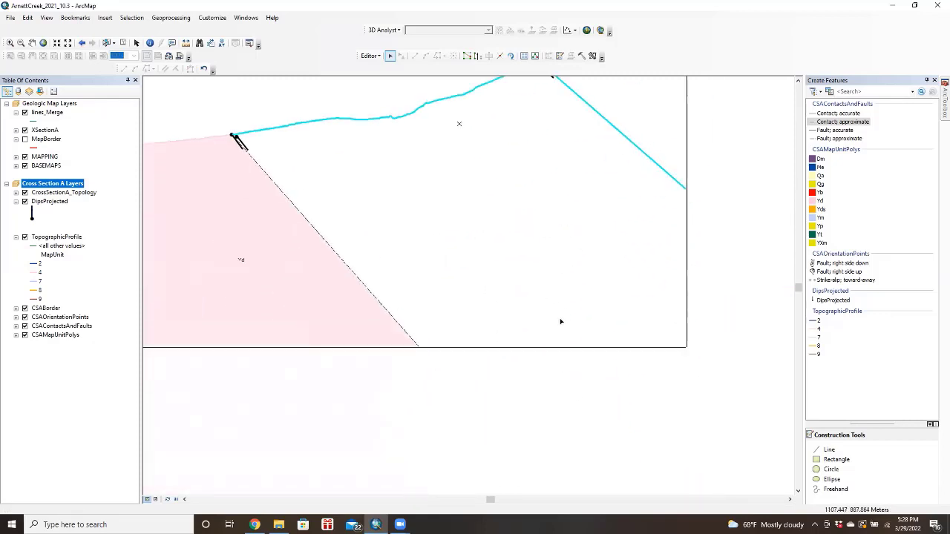
left_click(559, 345, "shift")
left_click(681, 254, "shift")
left_click(592, 55)
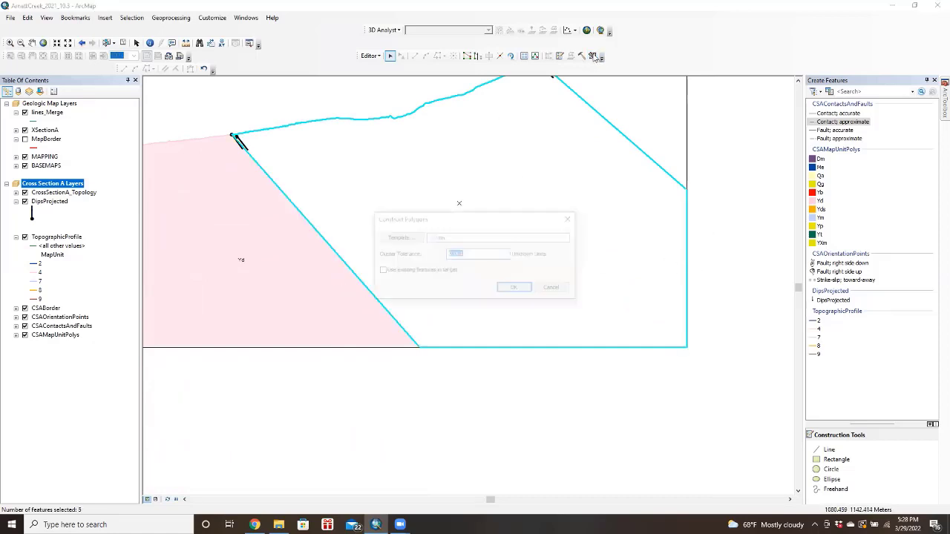
left_click(515, 289)
left_click(542, 295)
Rerun Construct Polygons with cluster tolerance 10 to create the light-blue Ym polygon.
left_click(592, 56)
left_click(476, 255)
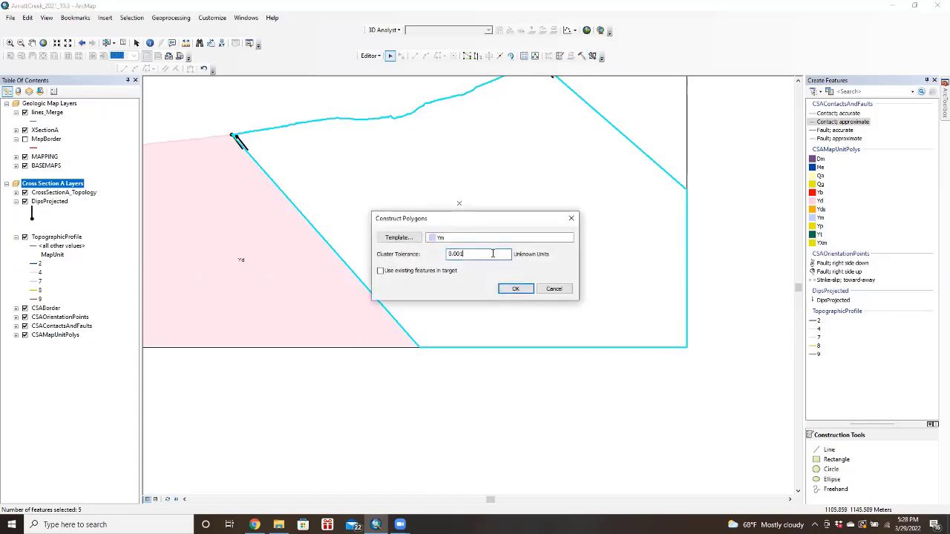
left_click_drag(494, 254, 445, 254)
type("10")
left_click(514, 288)
scroll(552, 289, "down", 1)
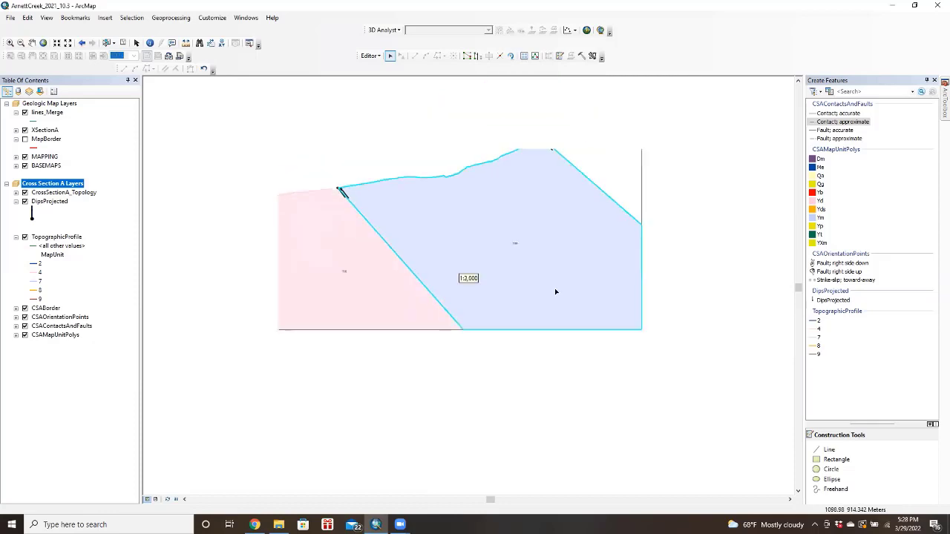
left_click_drag(707, 196, 648, 280)
Select the right edge, fault and top lines and try Construct Polygons with the Me template.
left_click(595, 271)
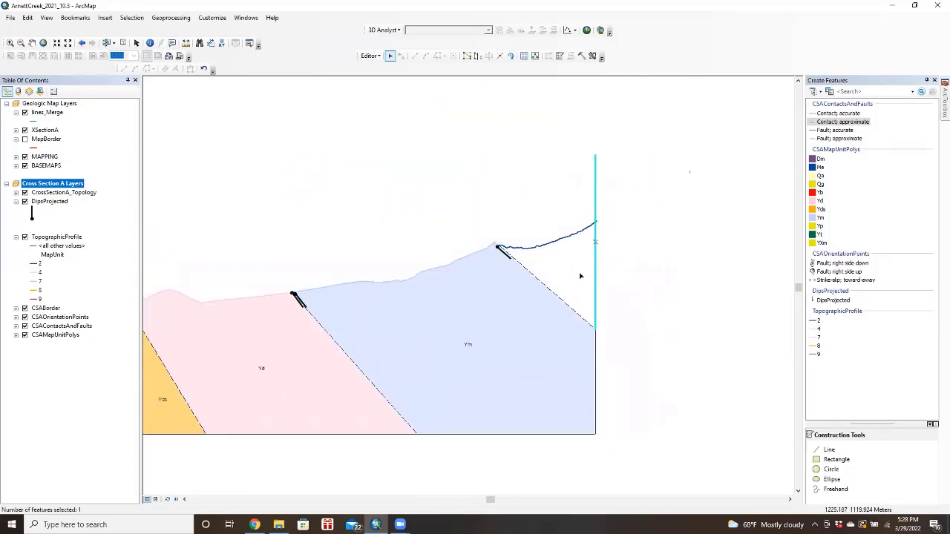
left_click(553, 291, "shift")
left_click(547, 243, "shift")
left_click(592, 56)
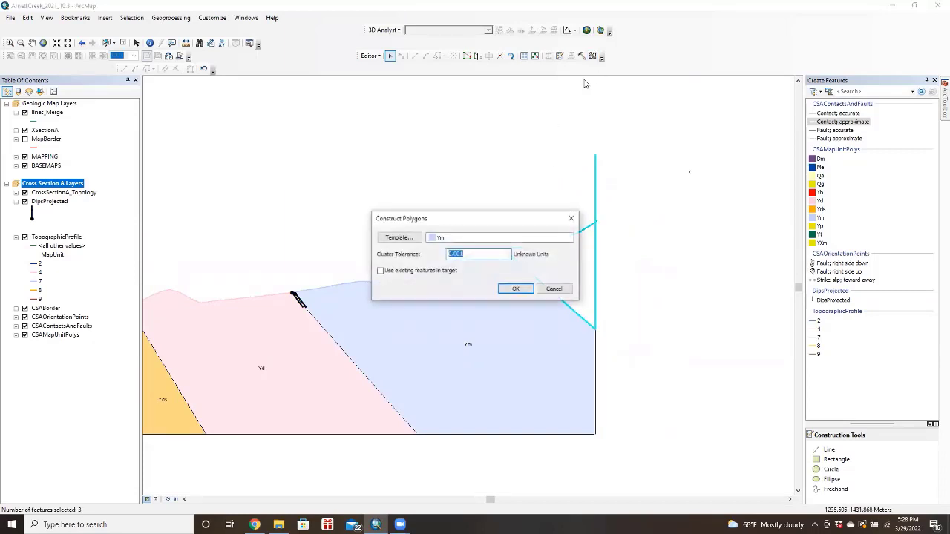
left_click(410, 238)
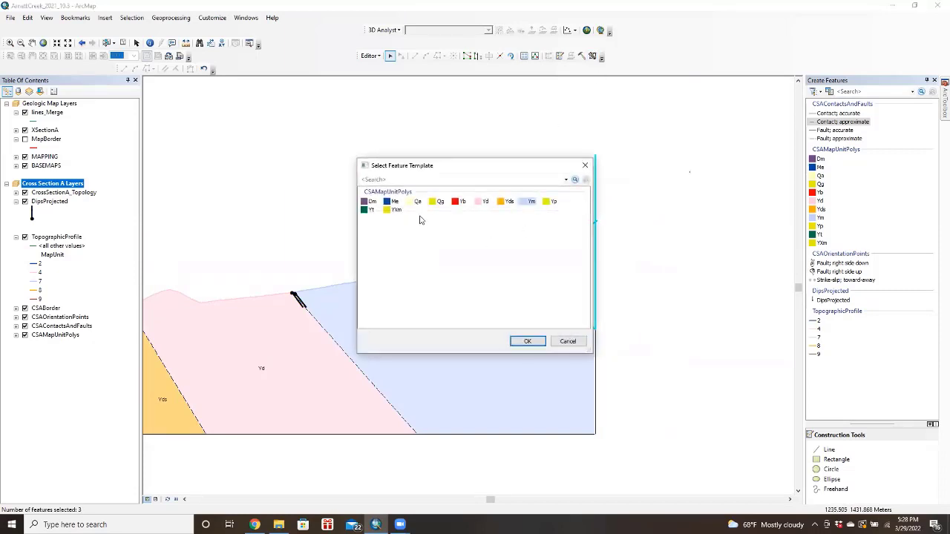
left_click(528, 341)
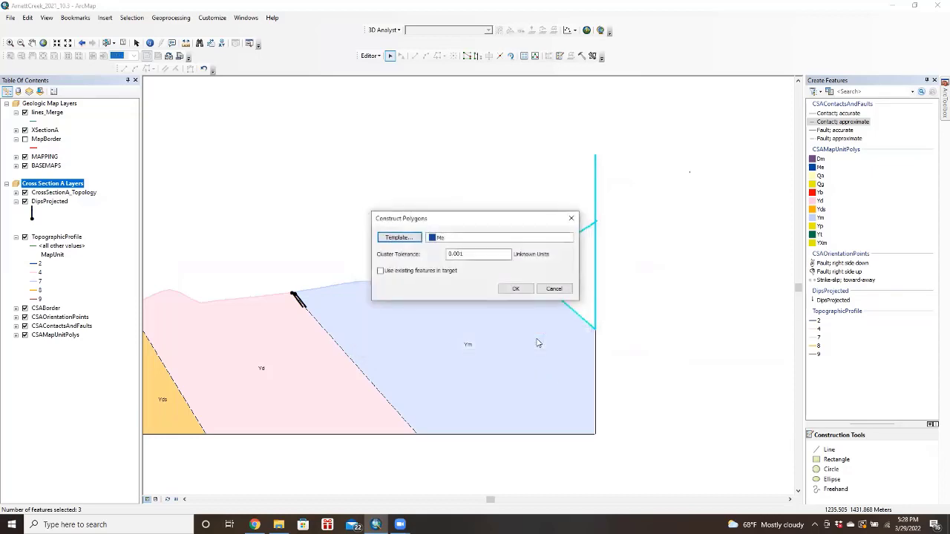
left_click(521, 287)
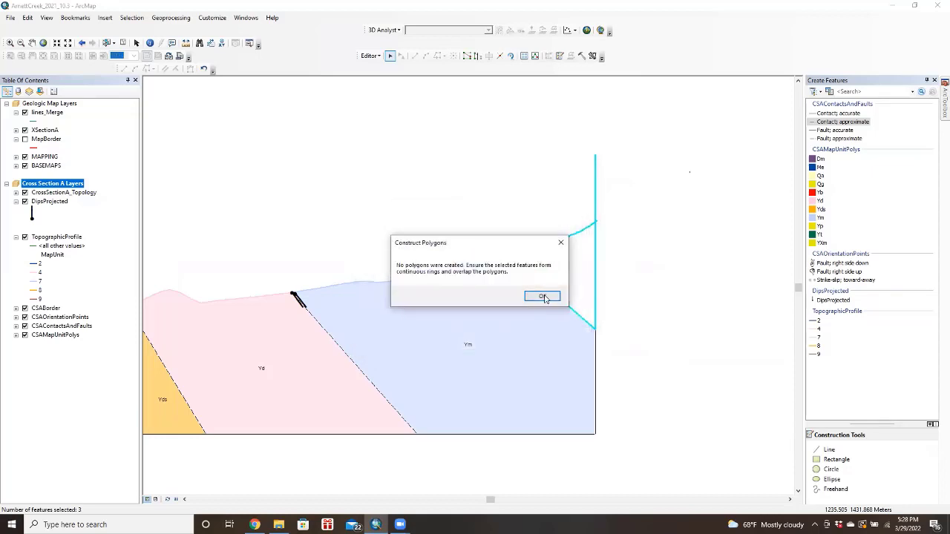
left_click(546, 297)
Rerun Construct Polygons with the Me unit to fill the fault wedge in dark blue.
scroll(590, 275, "up", 1)
scroll(583, 272, "up", 1)
scroll(568, 299, "down", 2)
scroll(569, 291, "up", 1)
scroll(477, 244, "down", 1)
scroll(512, 260, "up", 1)
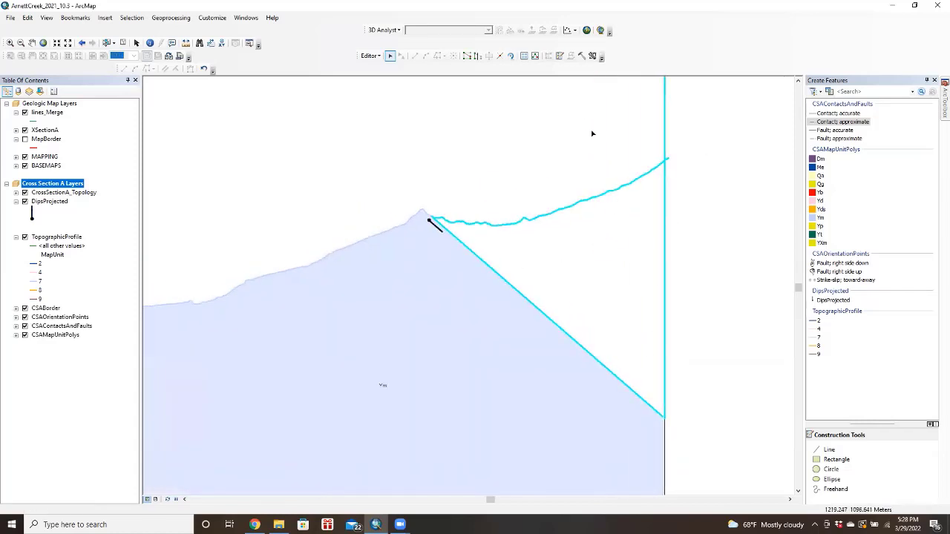
left_click(581, 56)
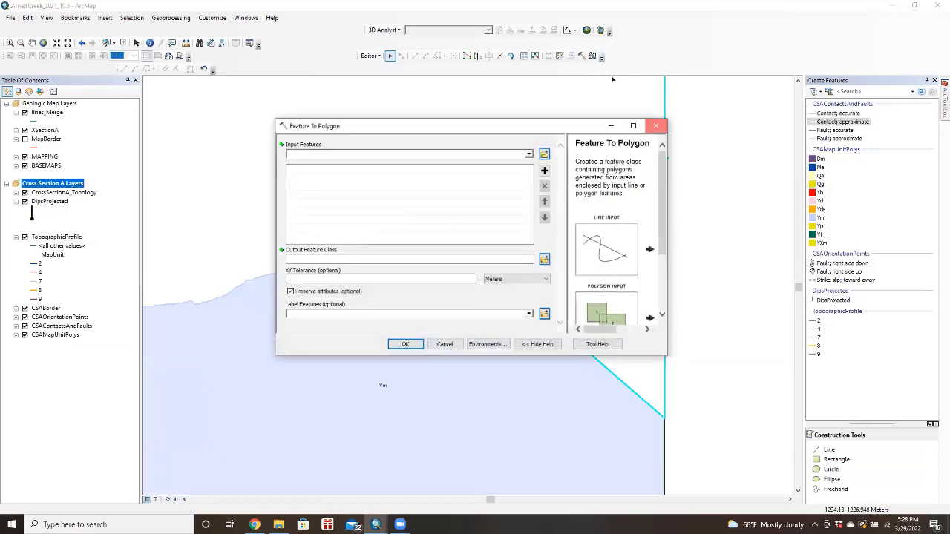
left_click(592, 55)
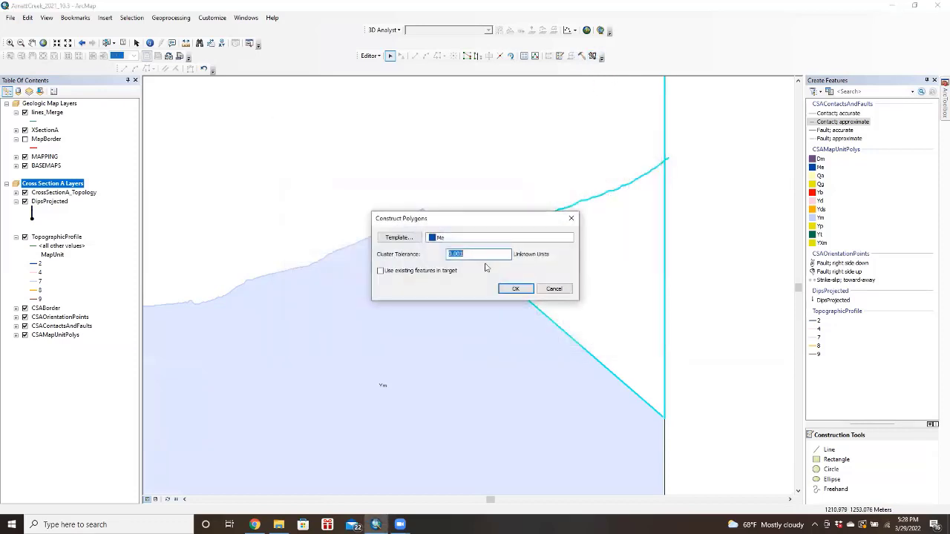
left_click(515, 288)
scroll(498, 356, "up", 3)
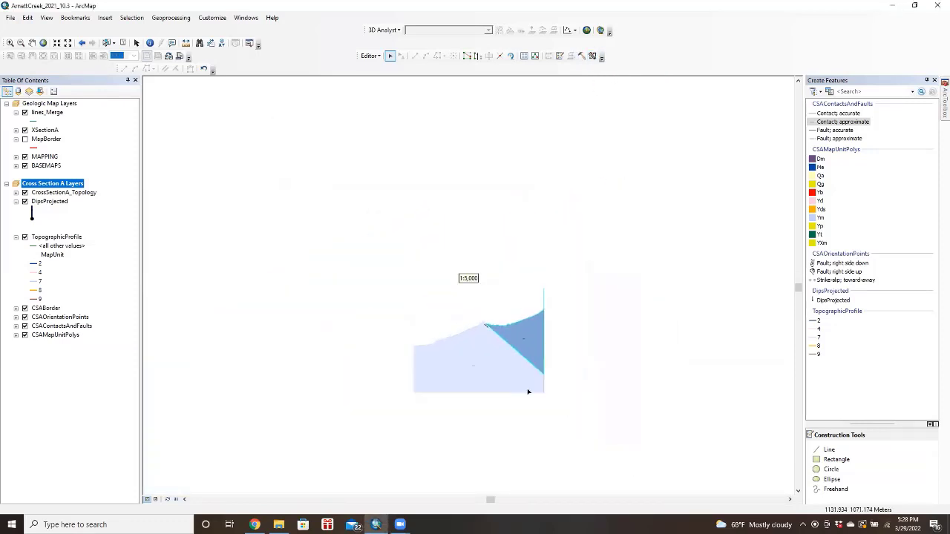
scroll(496, 360, "down", 2)
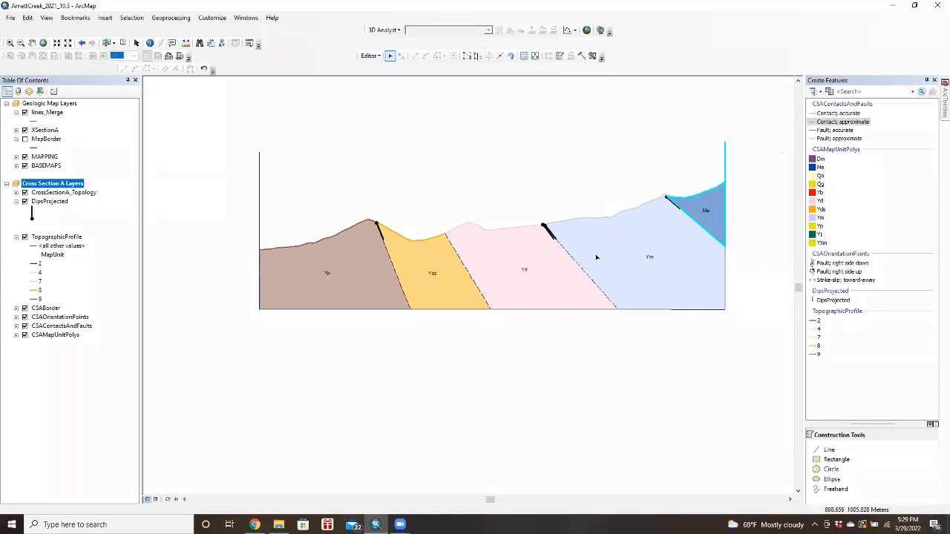
Delete the projected dip point at the top of the Yd–Ym fault contact.
scroll(596, 258, "down", 1)
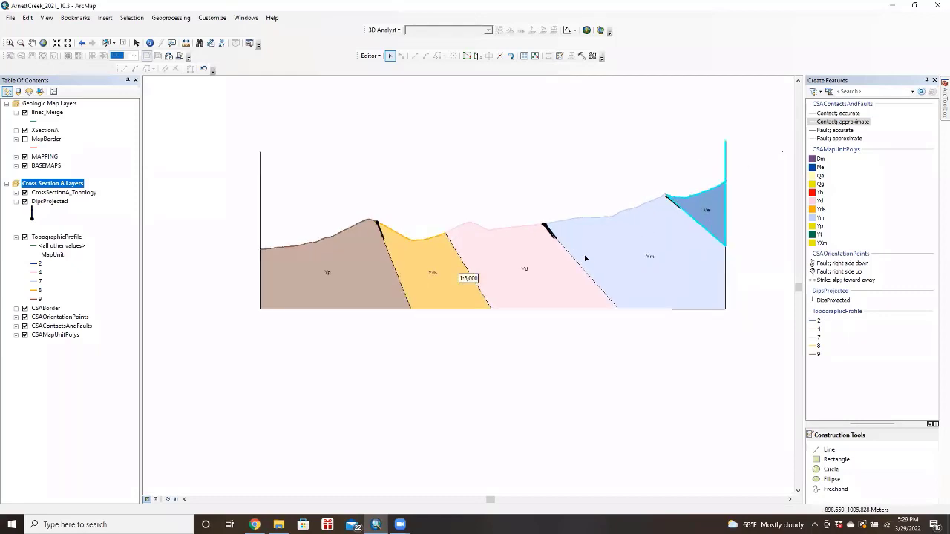
left_click(531, 217)
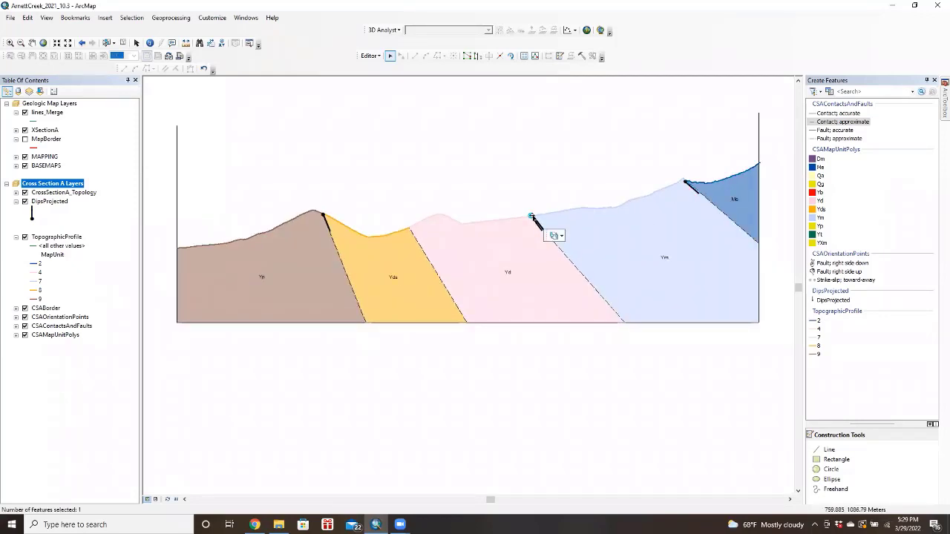
right_click(531, 216)
key("Escape")
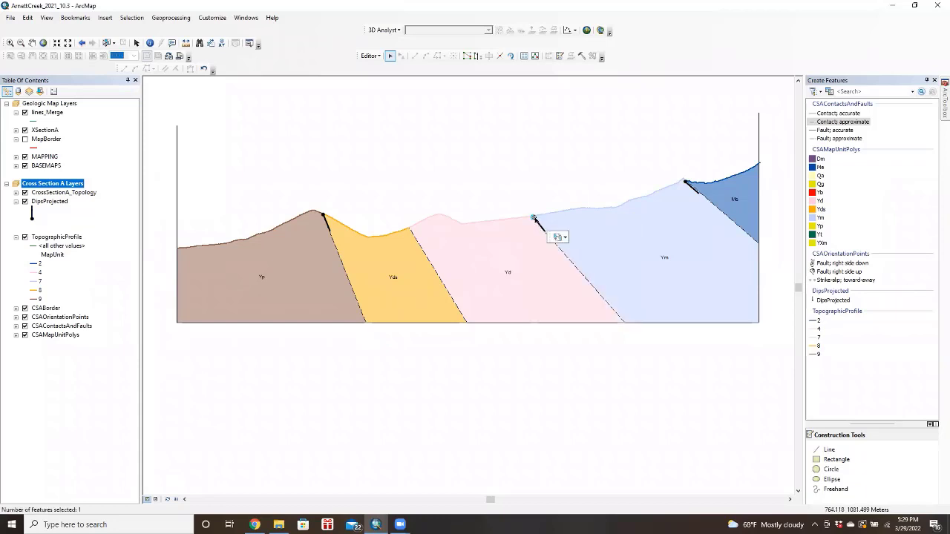
right_click(534, 218)
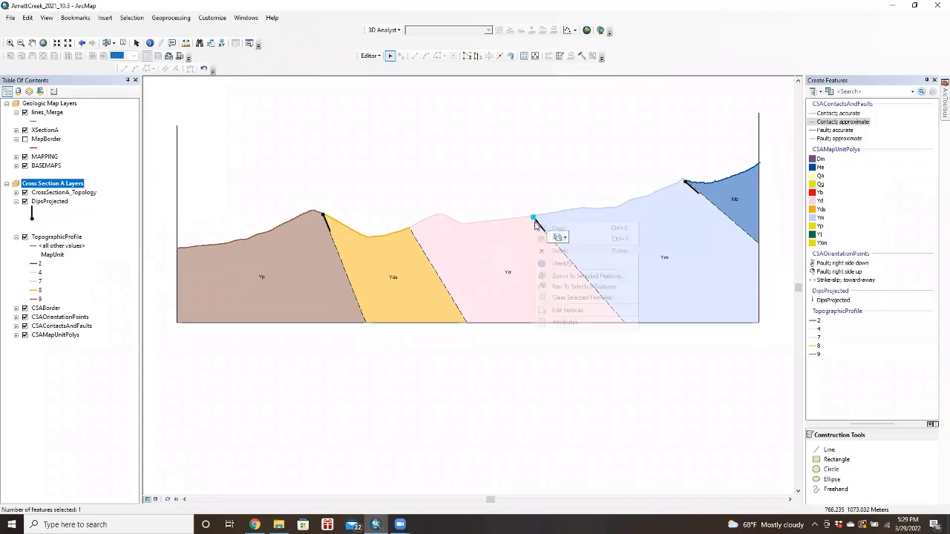
left_click(576, 252)
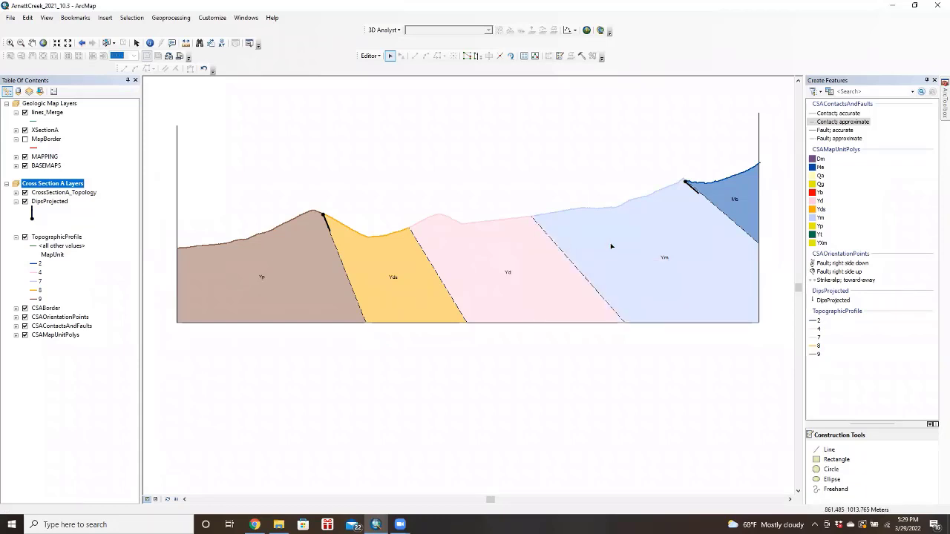
Delete the dip point sitting atop the Ym–Me contact.
left_click(685, 183)
right_click(684, 184)
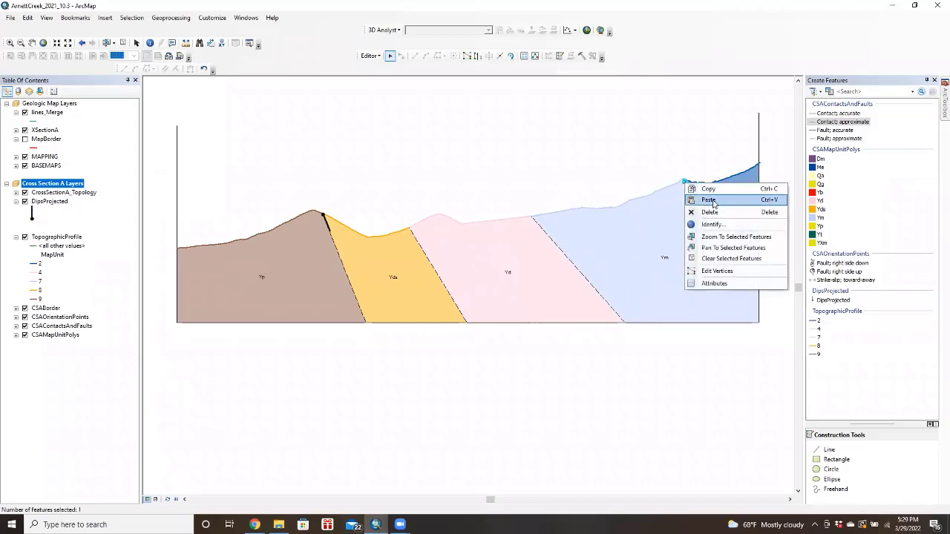
left_click(702, 213)
scroll(341, 204, "up", 2)
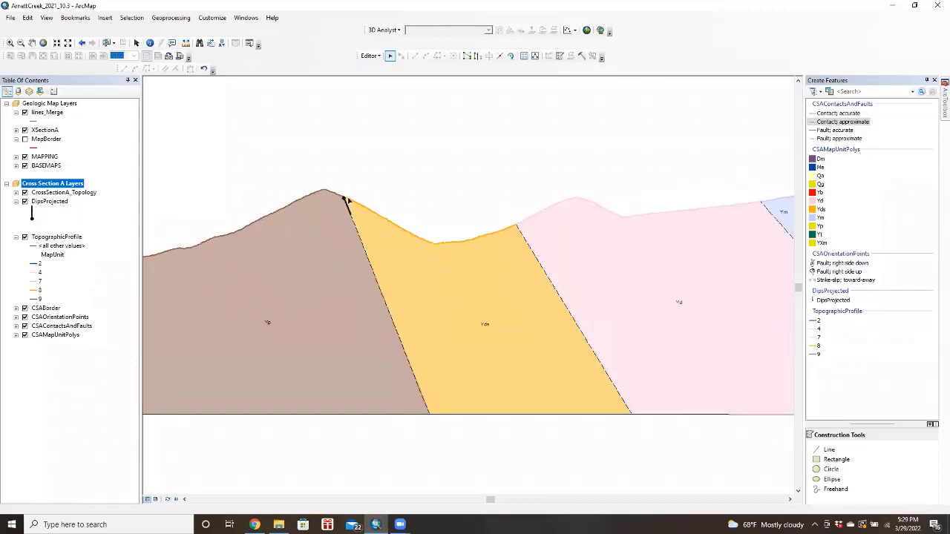
right_click(343, 201)
key("Escape")
scroll(510, 335, "down", 1)
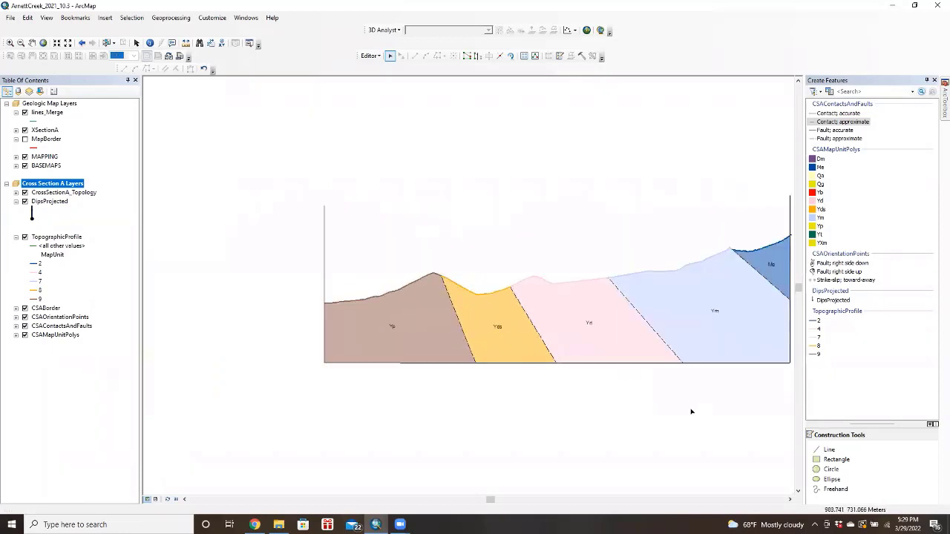
Stop editing the cross-section and save the edits.
left_click_drag(689, 410, 576, 402)
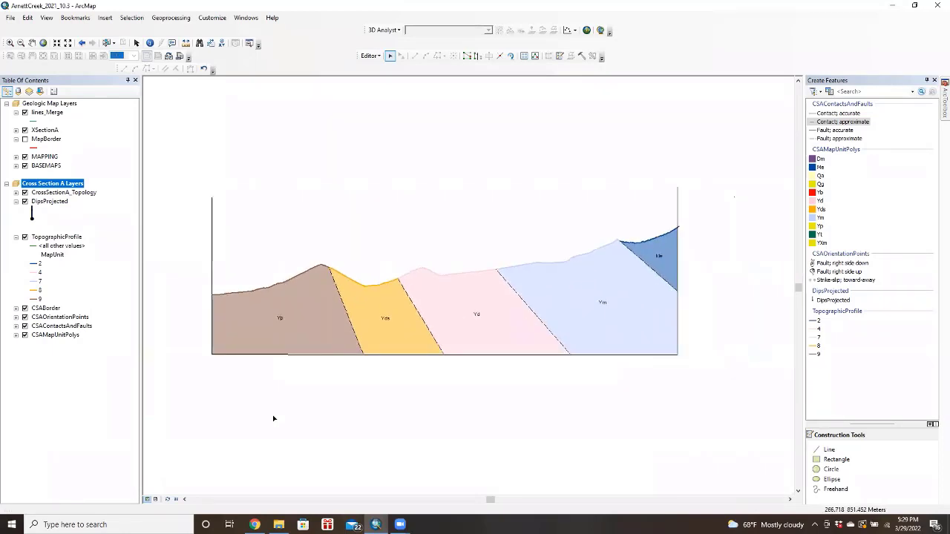
left_click(157, 501)
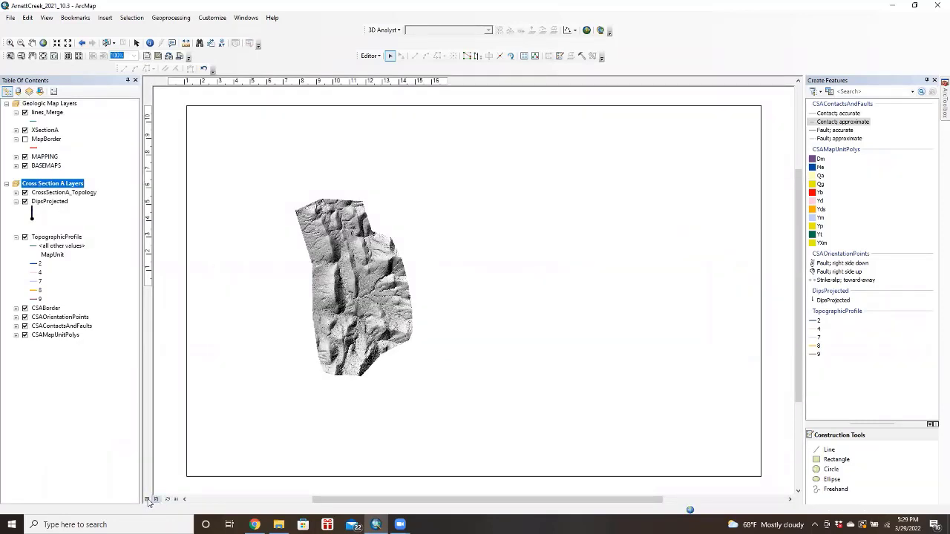
left_click(147, 500)
left_click(378, 56)
left_click(396, 85)
left_click(440, 293)
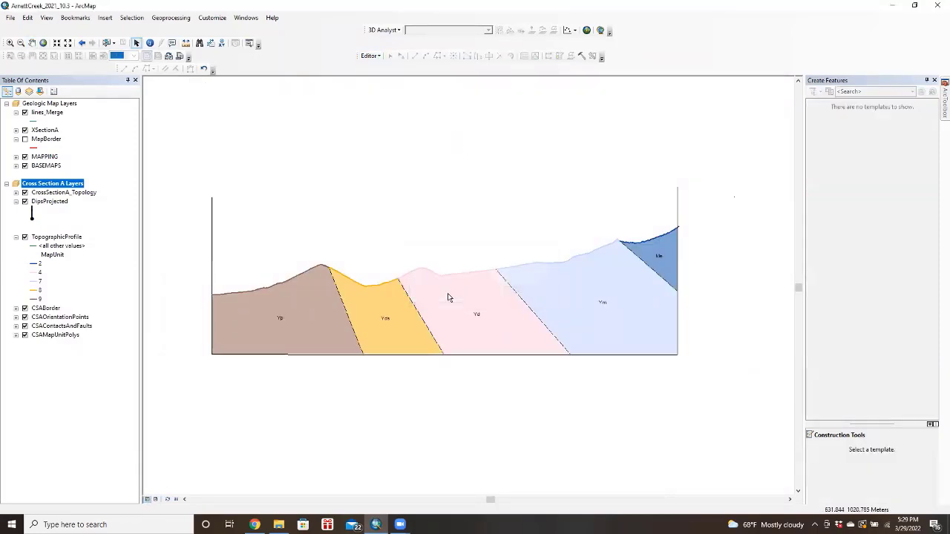
Activate the Geologic Map Layers data frame and show the Layout View.
left_click(54, 108)
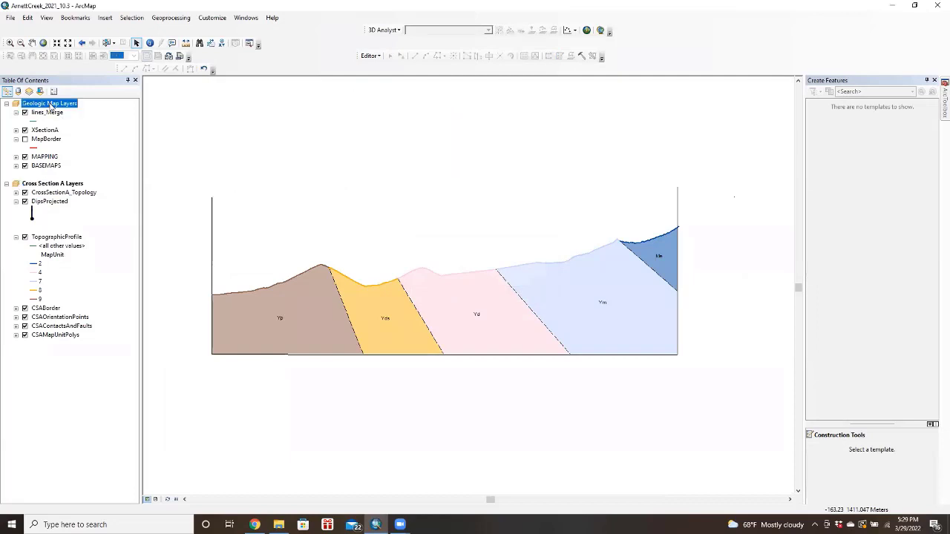
right_click(52, 105)
left_click(110, 310)
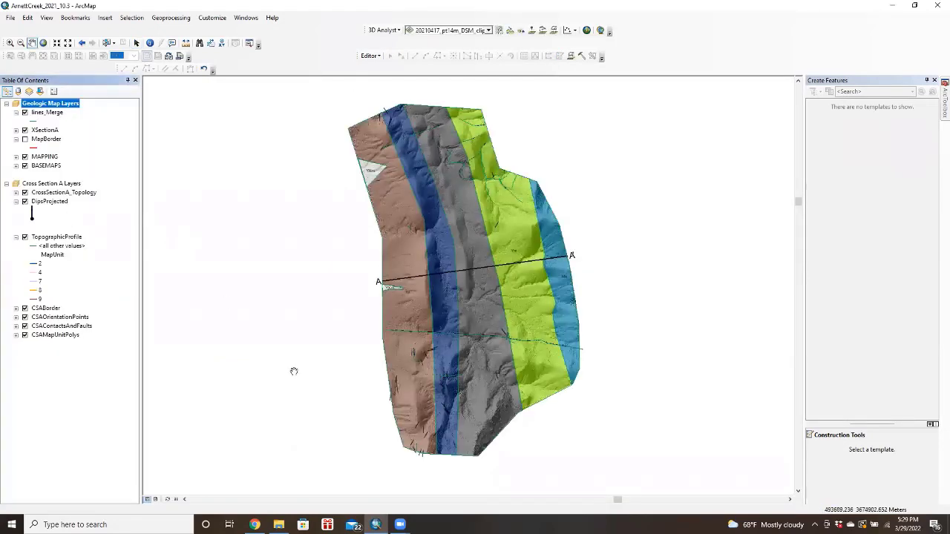
left_click(155, 500)
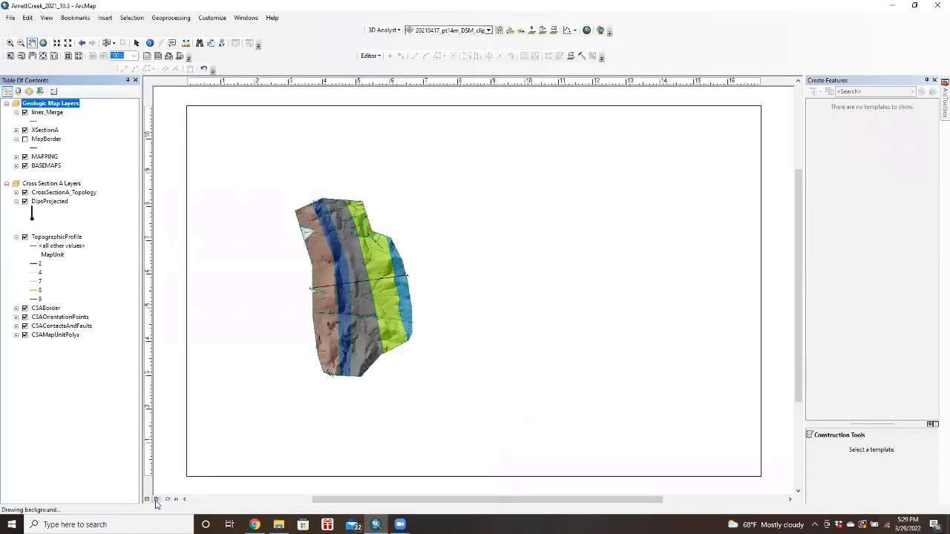